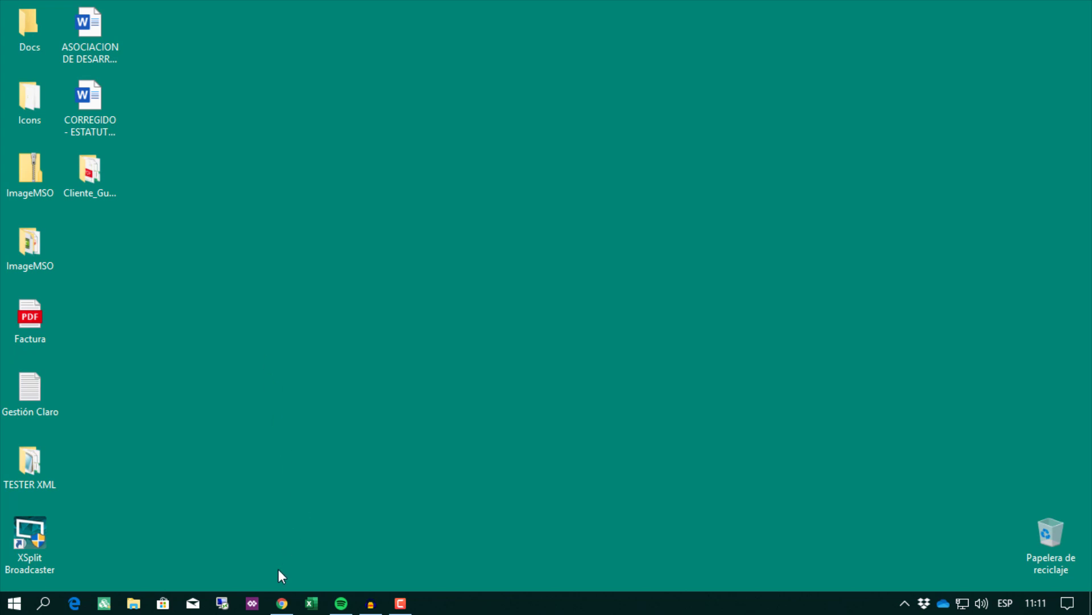
Return to Chrome and scroll the Docs article to the BookInfo XML sample under 'Crear el archivo de datos XML'
{"action": "left_click", "coordinate": [282, 603]}
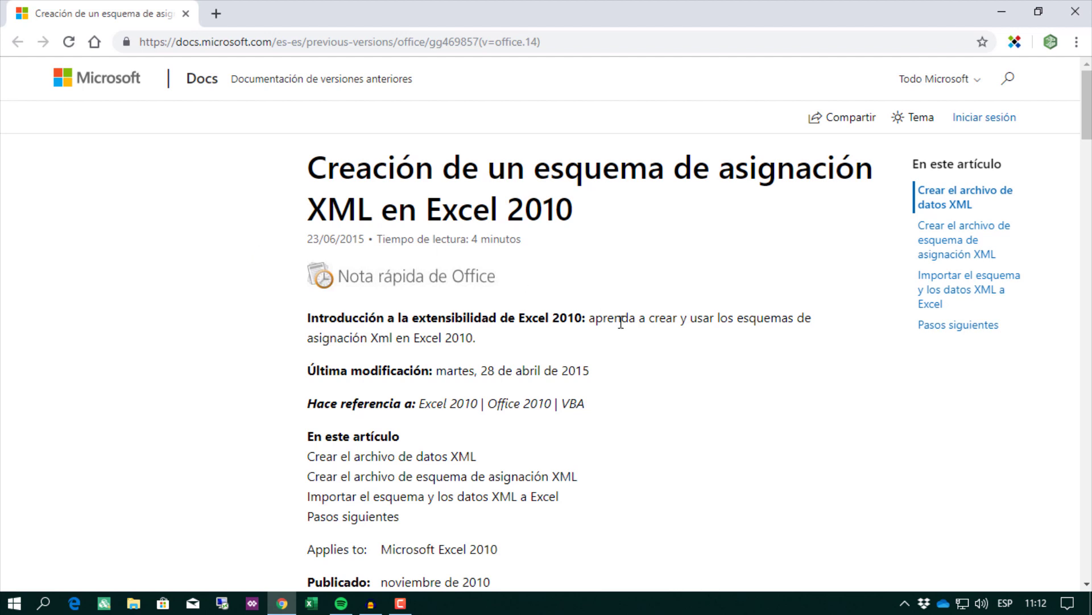
{"action": "scroll", "coordinate": [620, 321], "scroll_direction": "down", "scroll_amount": 2}
{"action": "scroll", "coordinate": [622, 325], "scroll_direction": "down", "scroll_amount": 2}
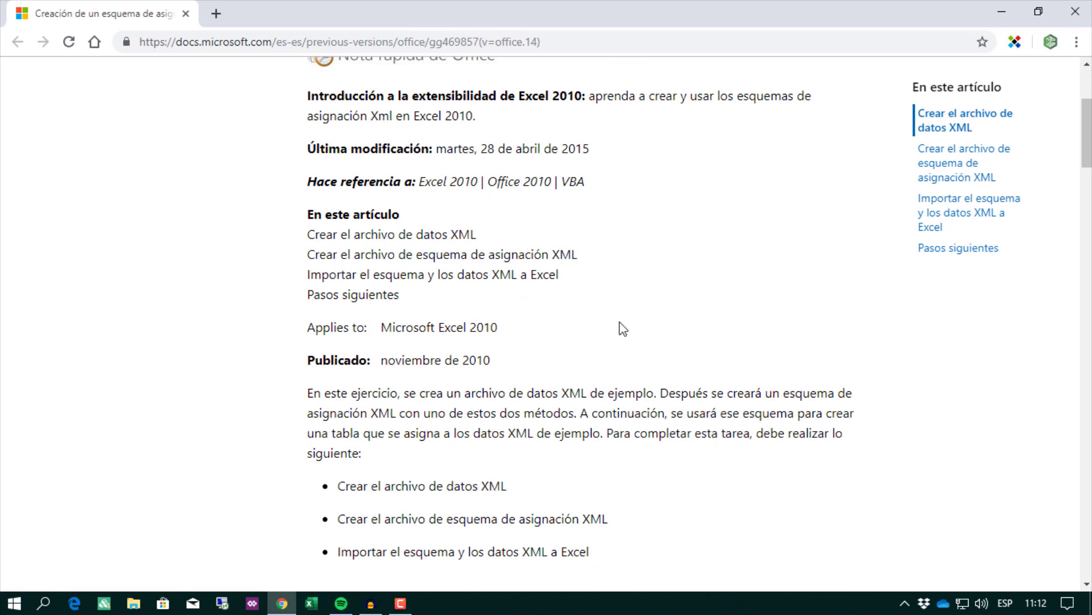
{"action": "scroll", "coordinate": [623, 329], "scroll_direction": "down", "scroll_amount": 4}
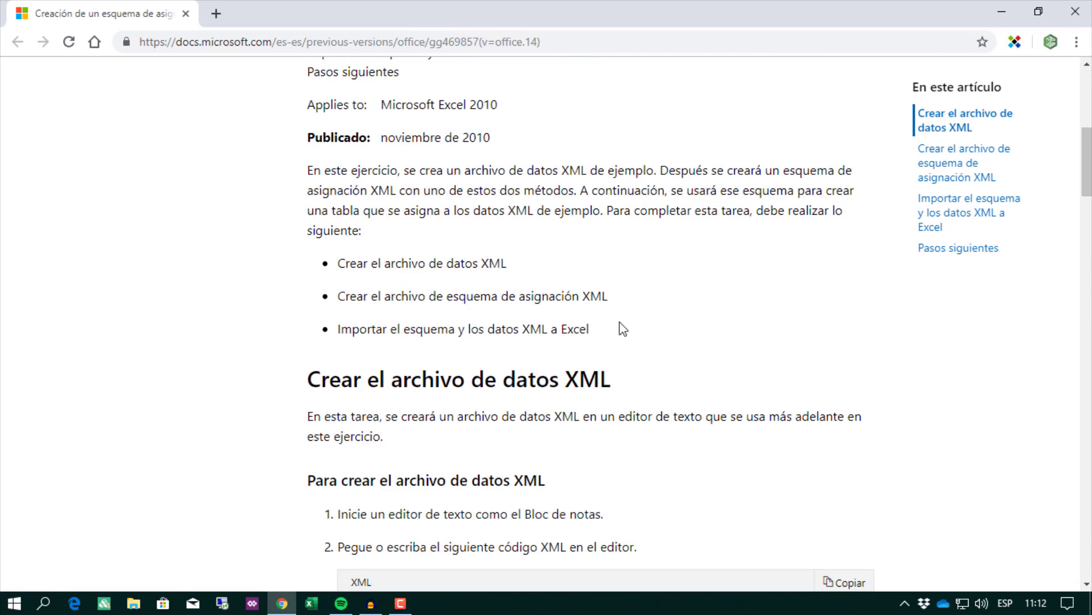
{"action": "scroll", "coordinate": [621, 325], "scroll_direction": "up", "scroll_amount": 8}
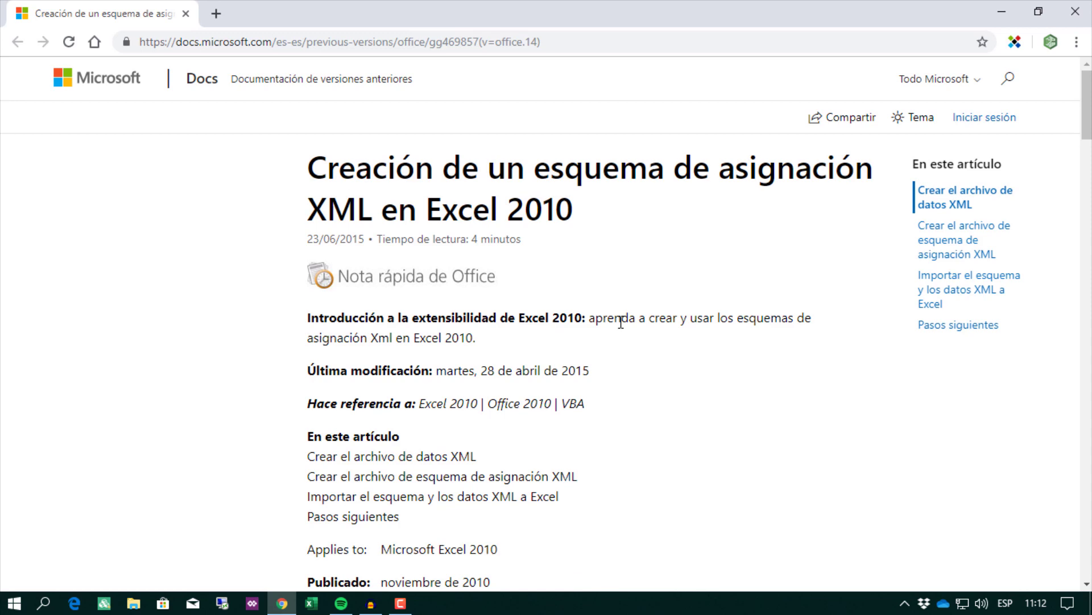
{"action": "scroll", "coordinate": [659, 400], "scroll_direction": "down", "scroll_amount": 1}
{"action": "scroll", "coordinate": [660, 401], "scroll_direction": "down", "scroll_amount": 3}
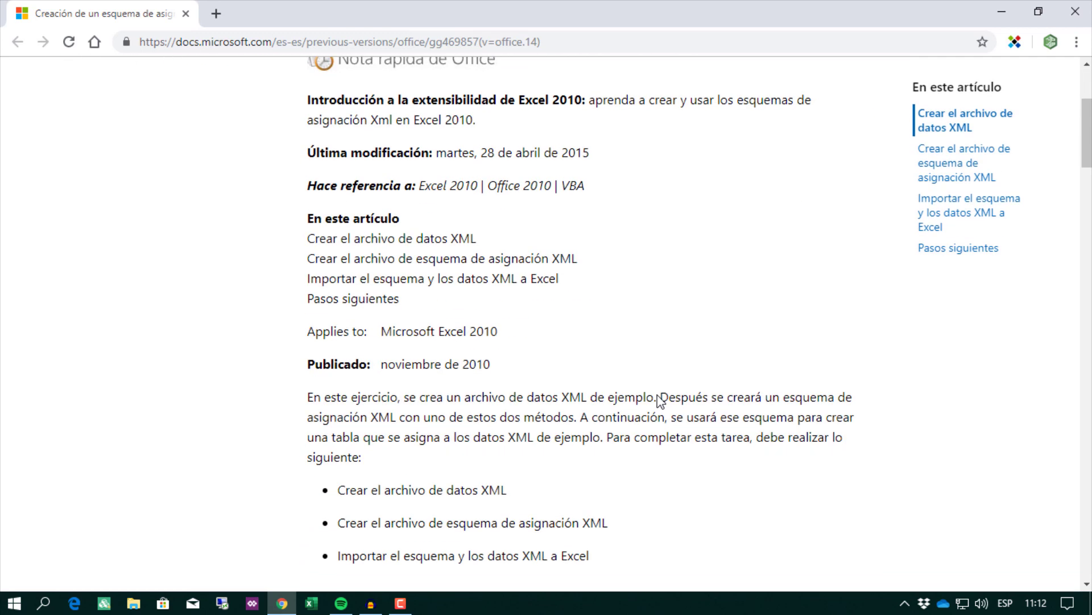
{"action": "scroll", "coordinate": [660, 402], "scroll_direction": "down", "scroll_amount": 3}
{"action": "scroll", "coordinate": [659, 397], "scroll_direction": "down", "scroll_amount": 3}
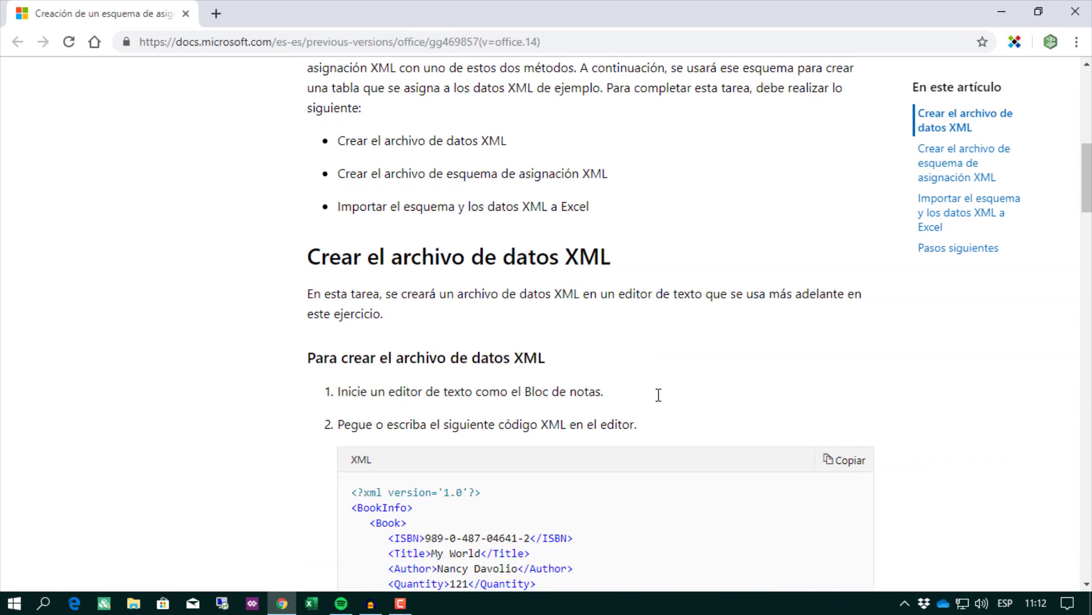
{"action": "scroll", "coordinate": [658, 399], "scroll_direction": "down", "scroll_amount": 4}
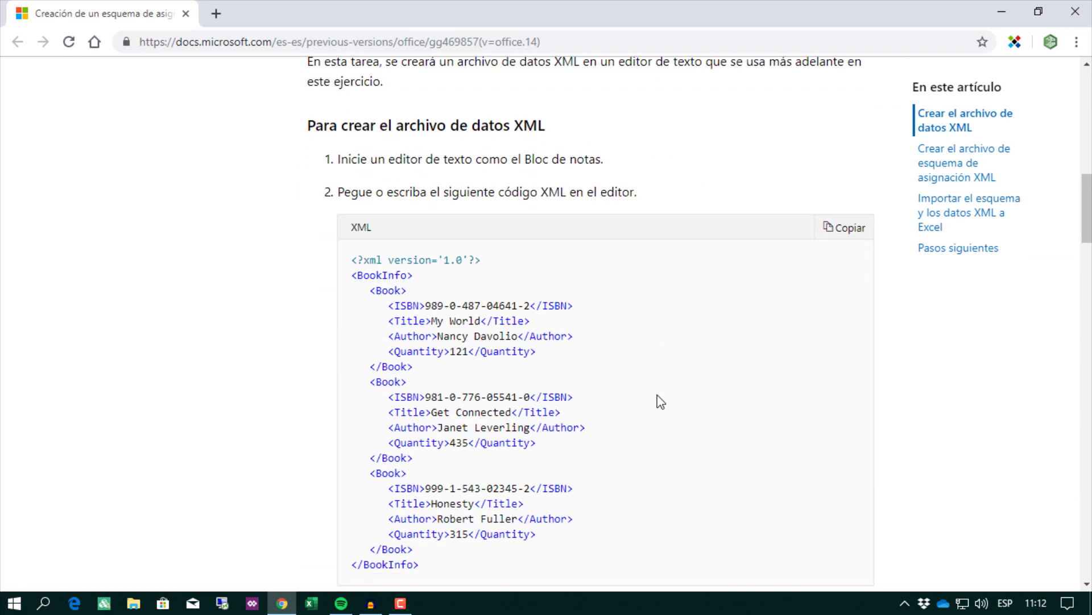
{"action": "scroll", "coordinate": [660, 401], "scroll_direction": "down", "scroll_amount": 3}
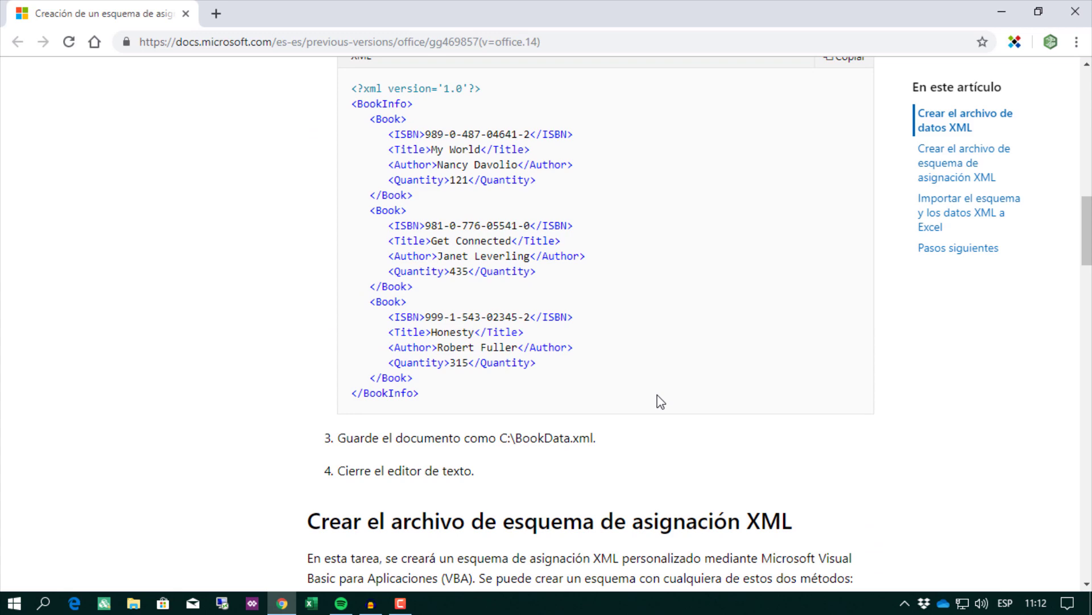
{"action": "scroll", "coordinate": [660, 401], "scroll_direction": "up", "scroll_amount": 2}
{"action": "scroll", "coordinate": [660, 401], "scroll_direction": "up", "scroll_amount": 4}
{"action": "scroll", "coordinate": [660, 401], "scroll_direction": "down", "scroll_amount": 1}
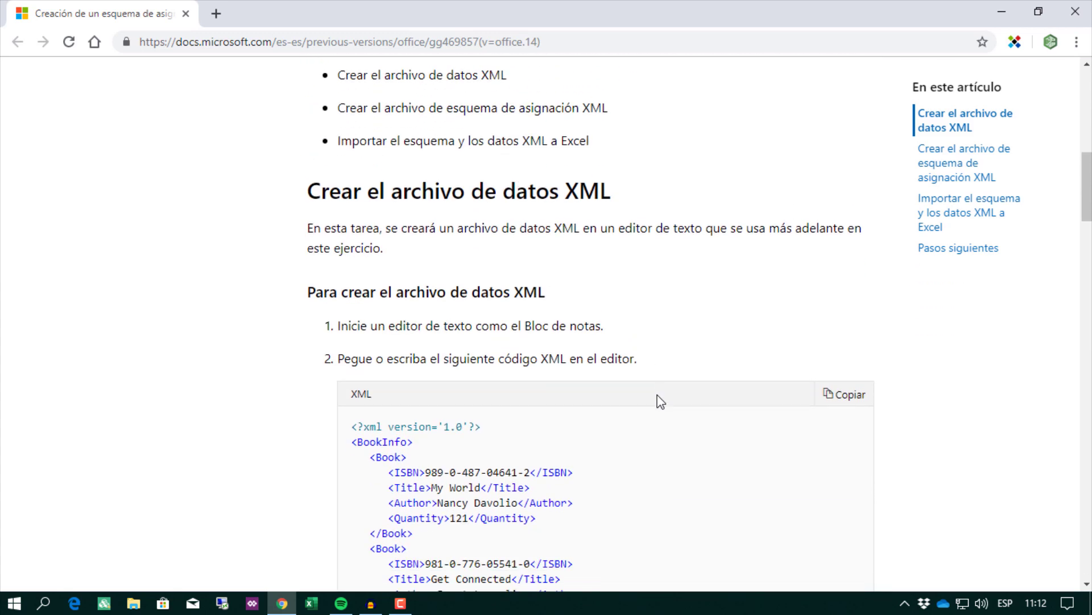
{"action": "scroll", "coordinate": [660, 401], "scroll_direction": "down", "scroll_amount": 3}
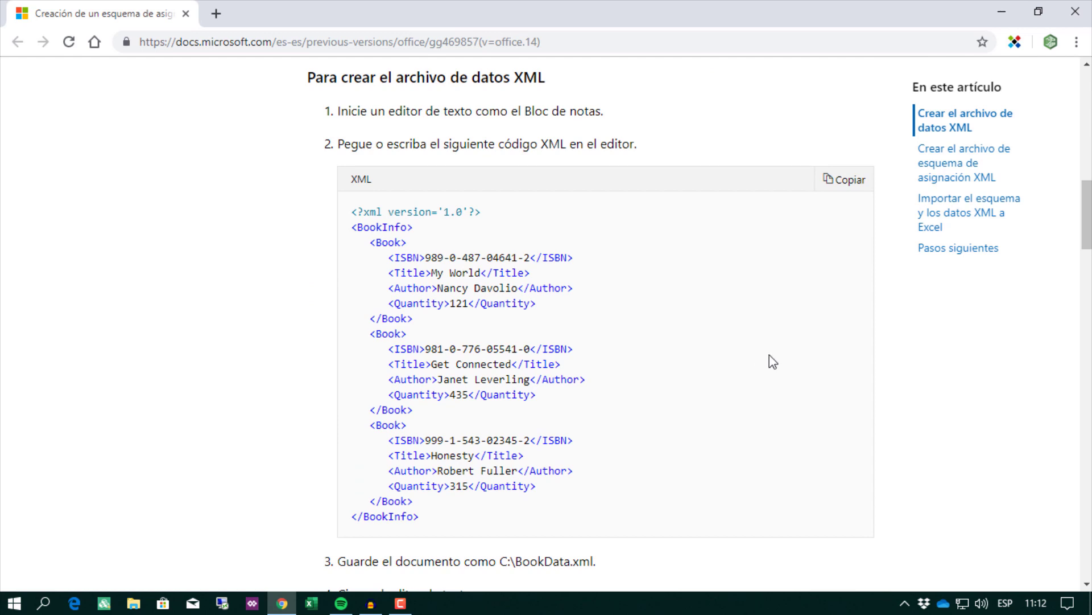
{"action": "scroll", "coordinate": [693, 365], "scroll_direction": "down", "scroll_amount": 1}
{"action": "scroll", "coordinate": [692, 362], "scroll_direction": "down", "scroll_amount": 2}
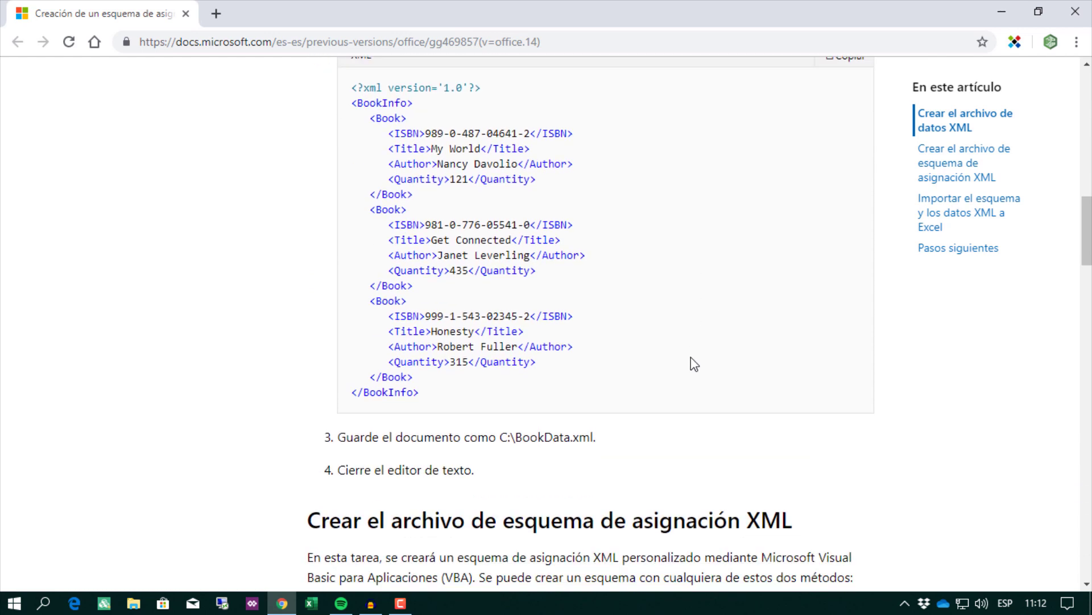
{"action": "scroll", "coordinate": [691, 361], "scroll_direction": "up", "scroll_amount": 2}
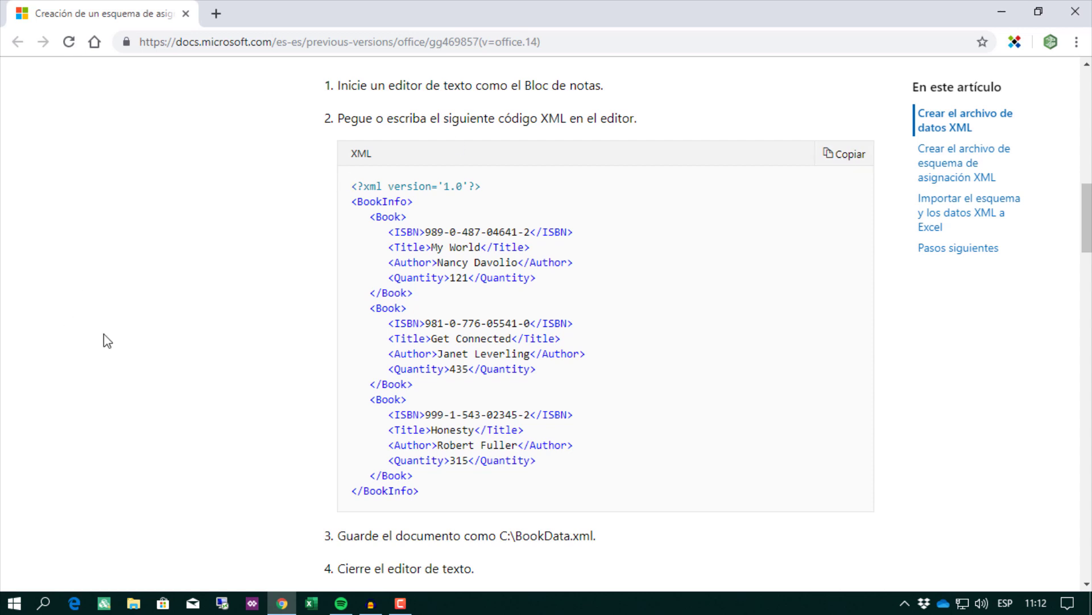
Launch Notepad and paste the copied BookInfo XML sample into it
{"action": "key", "text": "super+r"}
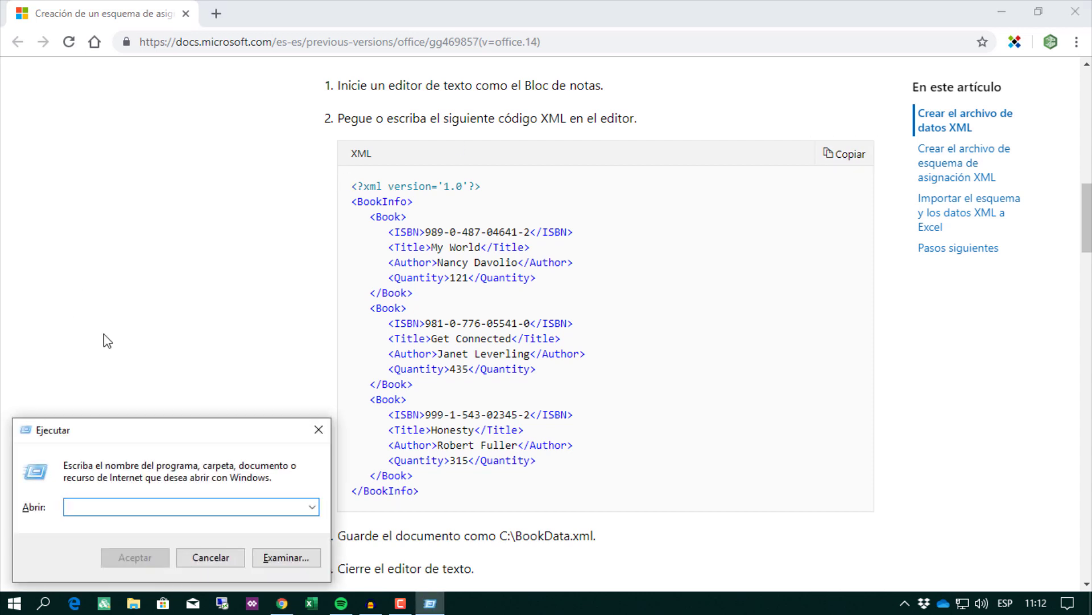
{"action": "type", "text": "notepad"}
{"action": "key", "text": "Return"}
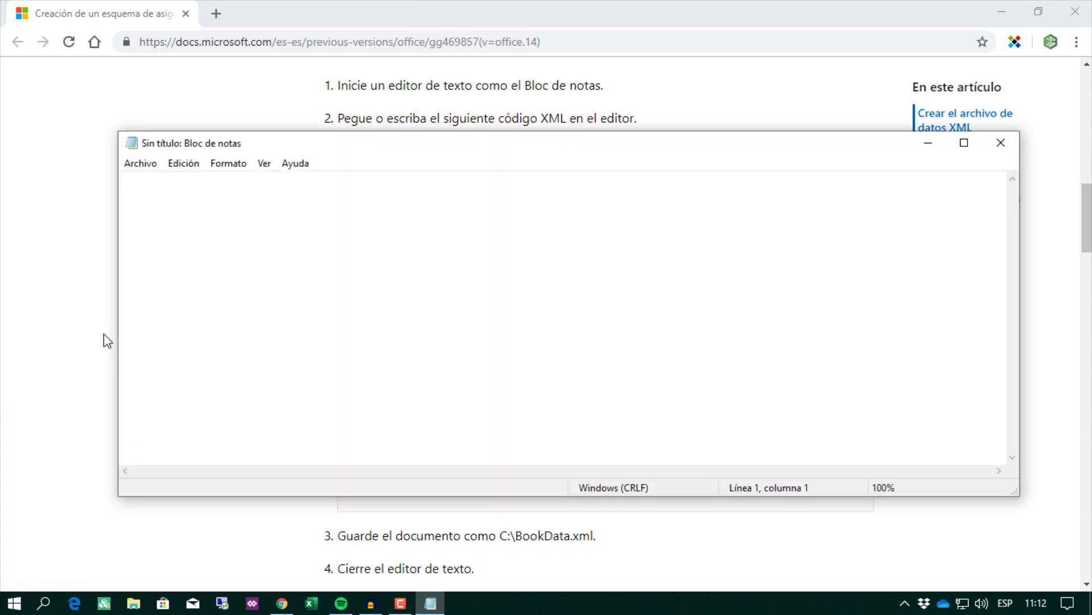
{"action": "key", "text": "ctrl+v"}
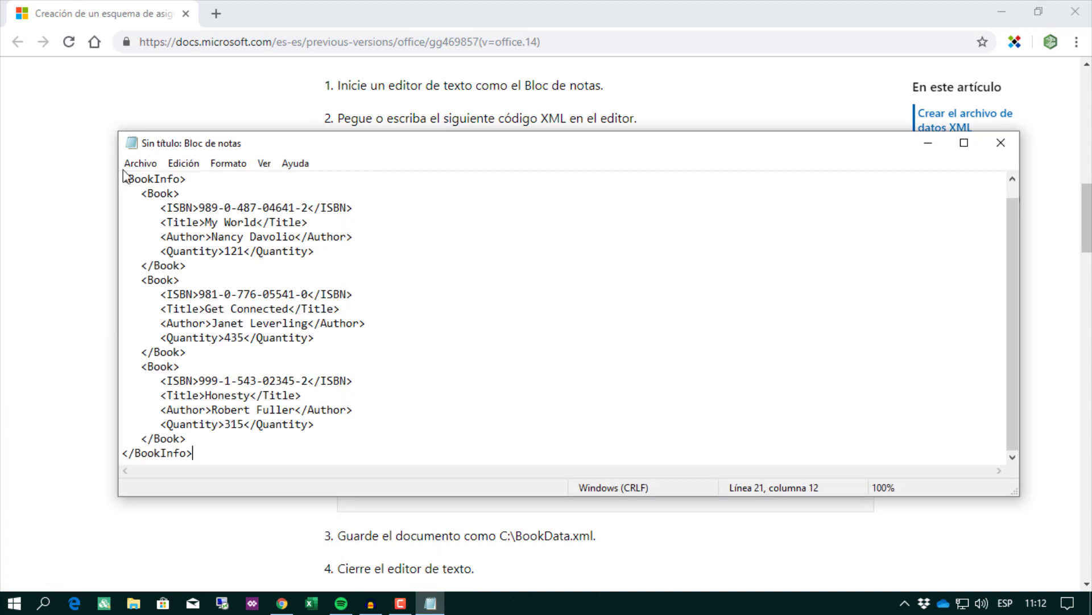
Start saving the document to the desktop, checking the expected file name in the article
{"action": "left_click", "coordinate": [139, 163]}
{"action": "left_click", "coordinate": [170, 211]}
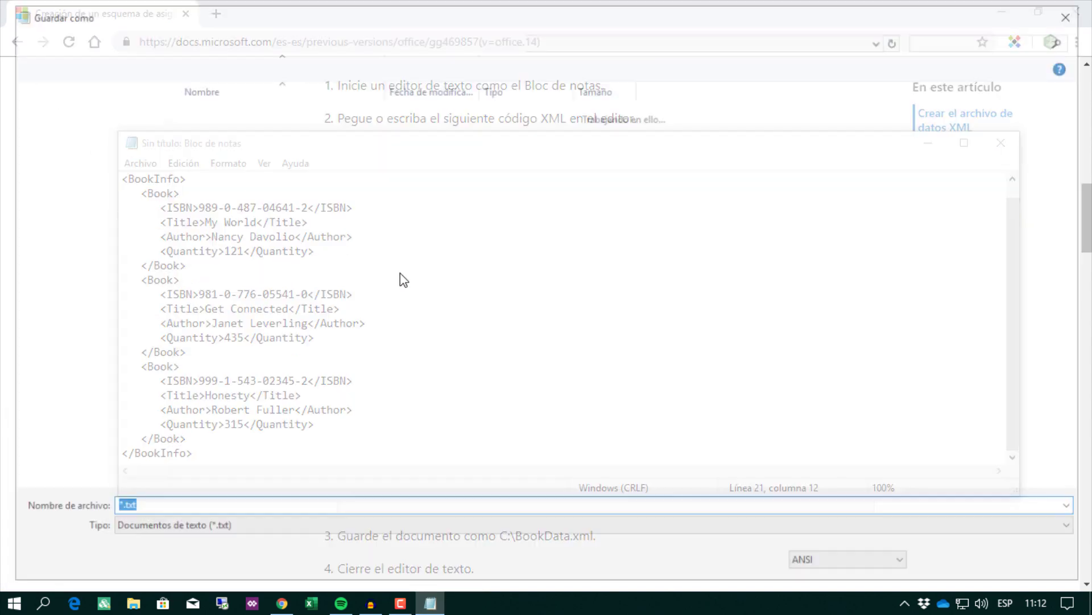
{"action": "left_click", "coordinate": [81, 122]}
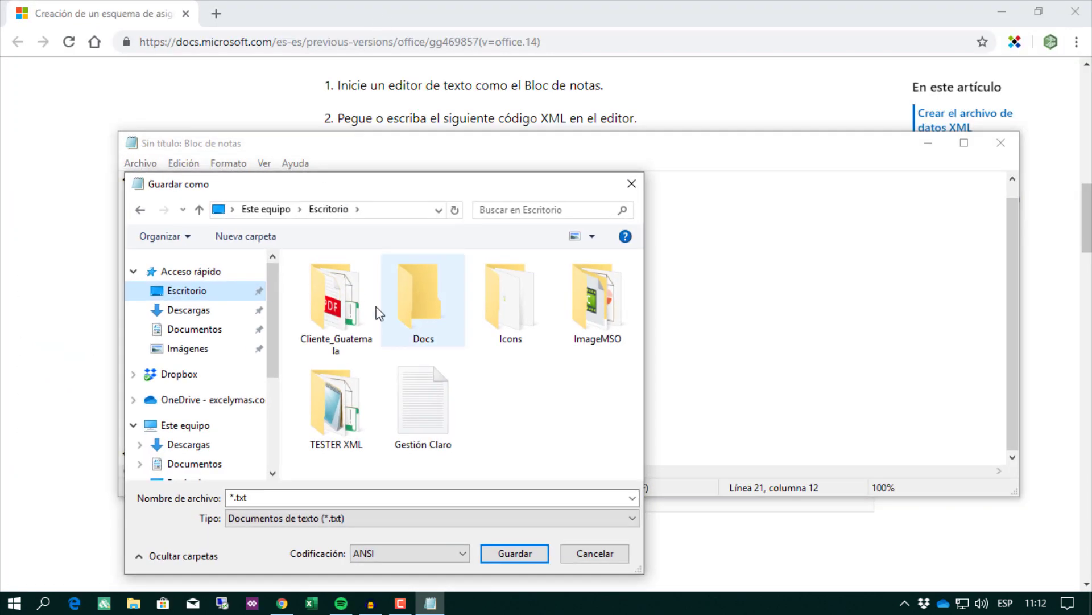
{"action": "left_click_drag", "start_coordinate": [433, 186], "coordinate": [515, 118]}
{"action": "double_click", "coordinate": [350, 424]}
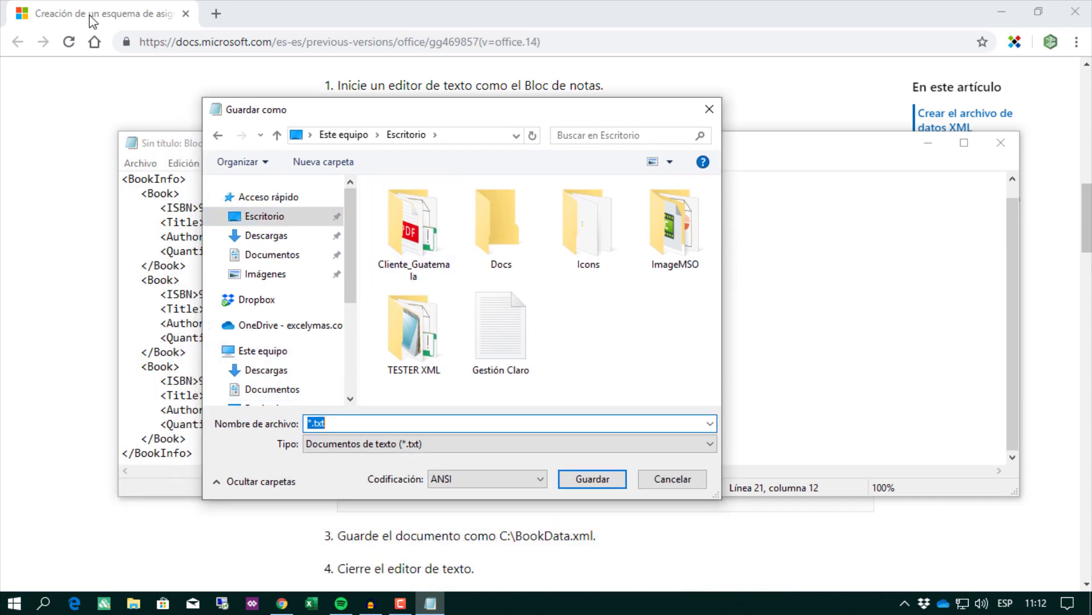
{"action": "left_click", "coordinate": [74, 117]}
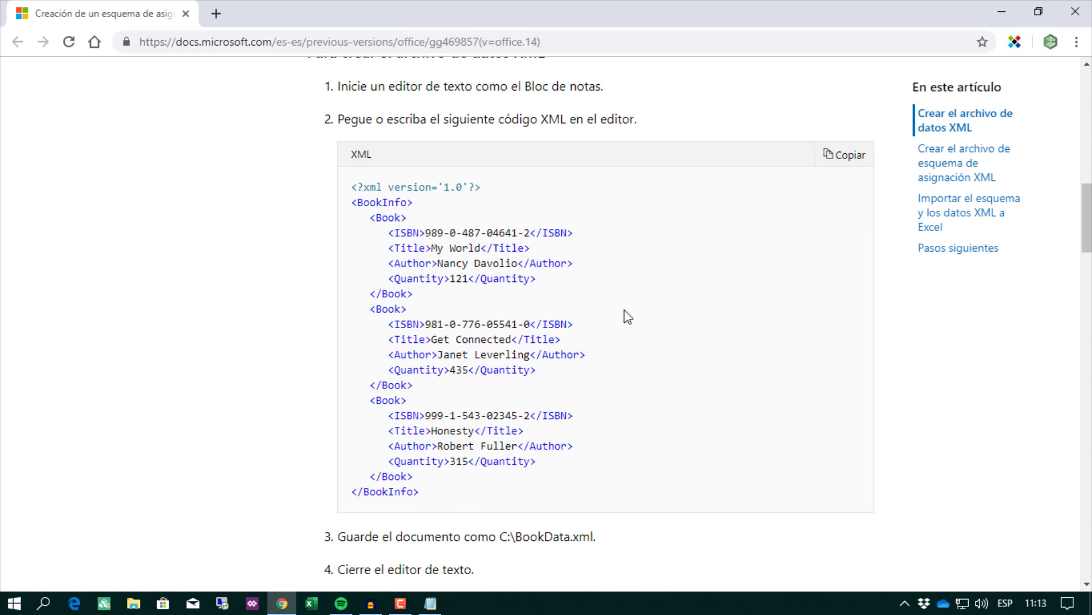
{"action": "scroll", "coordinate": [624, 310], "scroll_direction": "up", "scroll_amount": 4}
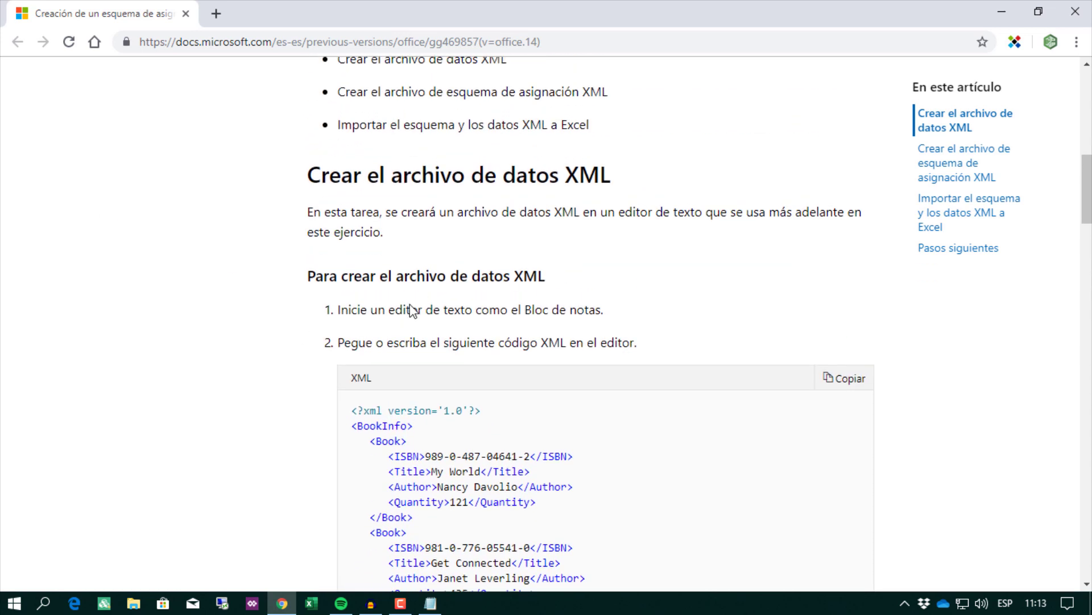
{"action": "scroll", "coordinate": [620, 311], "scroll_direction": "up", "scroll_amount": 2}
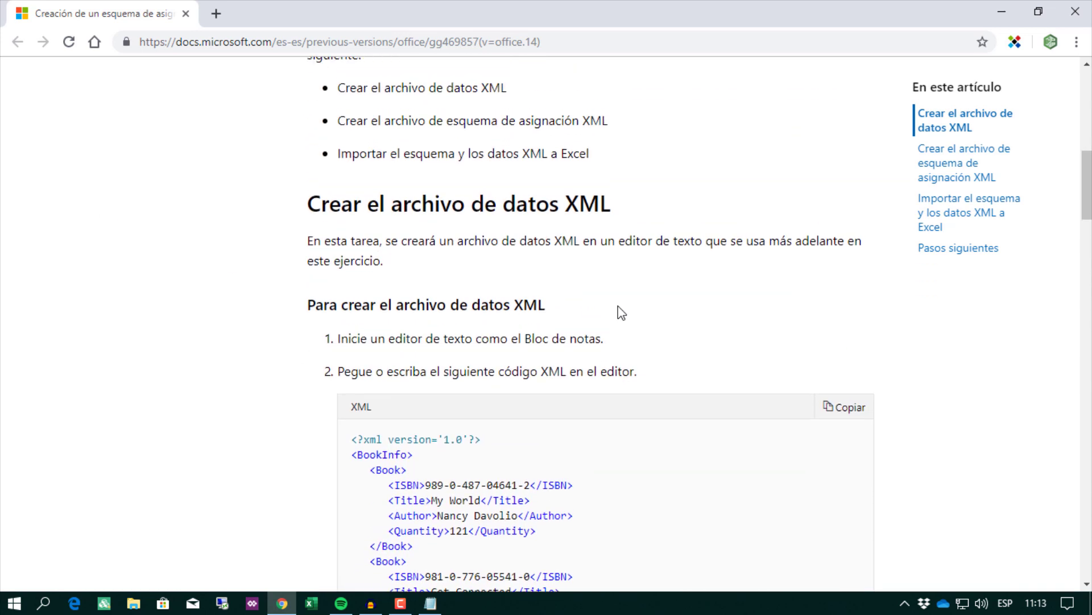
{"action": "scroll", "coordinate": [619, 310], "scroll_direction": "down", "scroll_amount": 3}
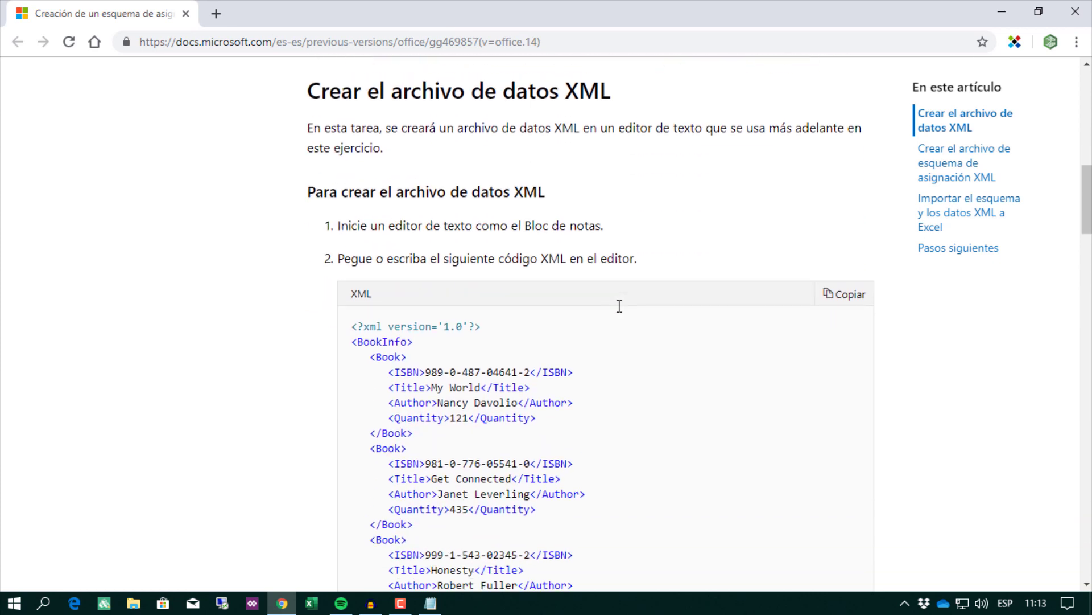
{"action": "scroll", "coordinate": [619, 310], "scroll_direction": "down", "scroll_amount": 4}
{"action": "scroll", "coordinate": [619, 312], "scroll_direction": "down", "scroll_amount": 1}
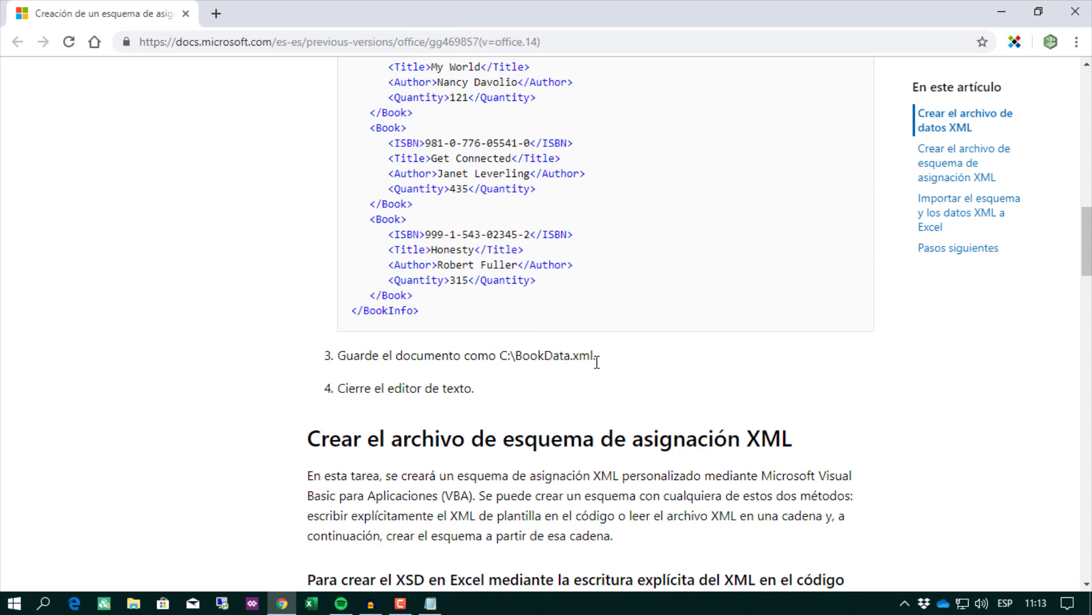
Save the file as BookData.xml, close Notepad and minimize Chrome
{"action": "key", "text": "alt+Tab"}
{"action": "type", "text": "B"}
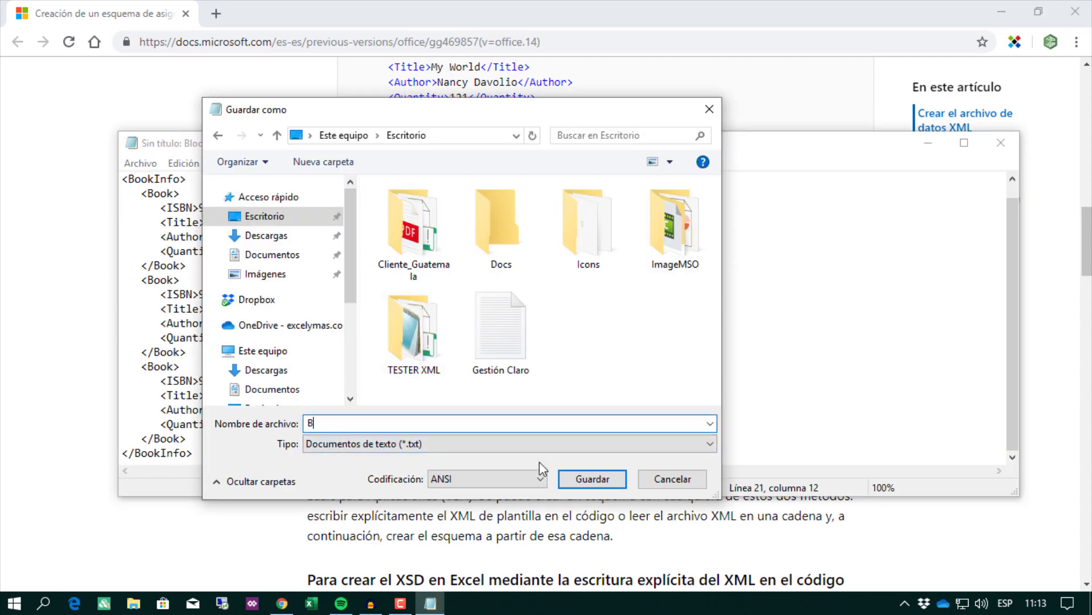
{"action": "type", "text": "ookD"}
{"action": "type", "text": "ata.c"}
{"action": "key", "text": "BackSpace"}
{"action": "type", "text": "xml"}
{"action": "left_click", "coordinate": [588, 480]}
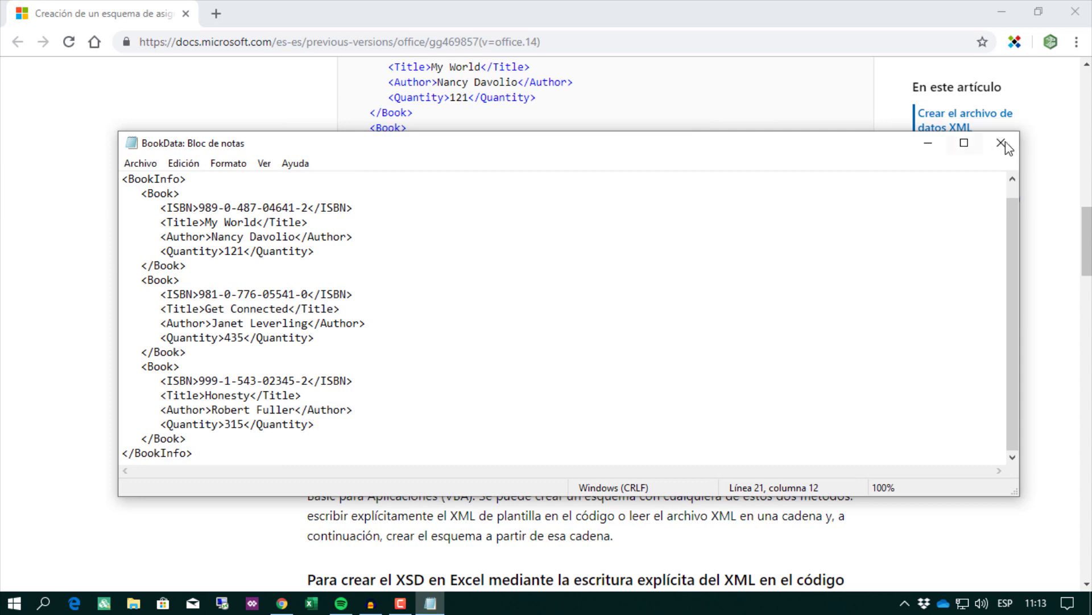
{"action": "left_click", "coordinate": [1003, 145]}
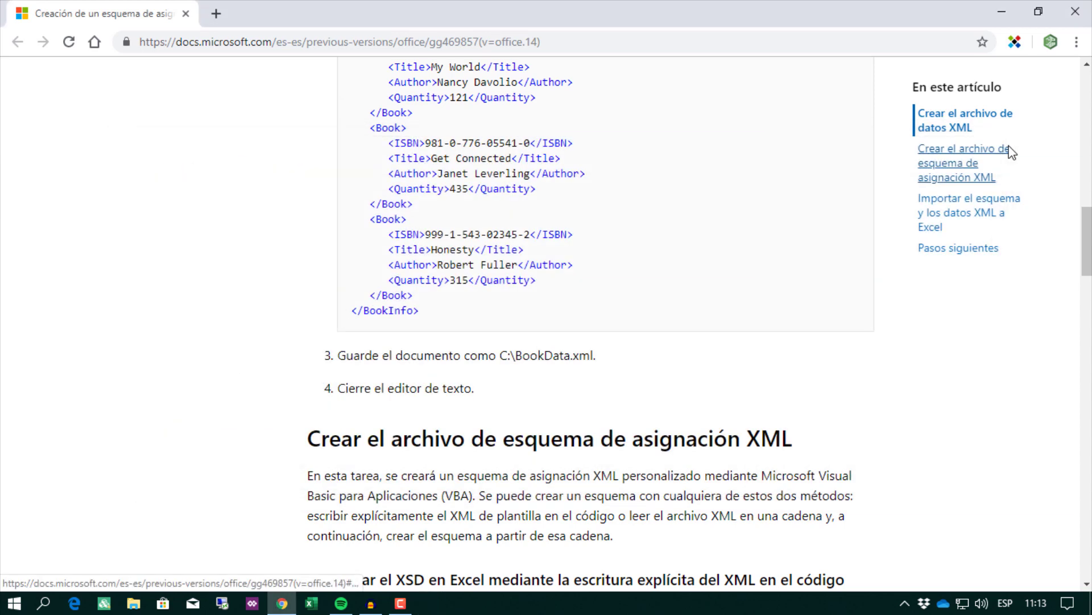
{"action": "left_click", "coordinate": [1000, 14]}
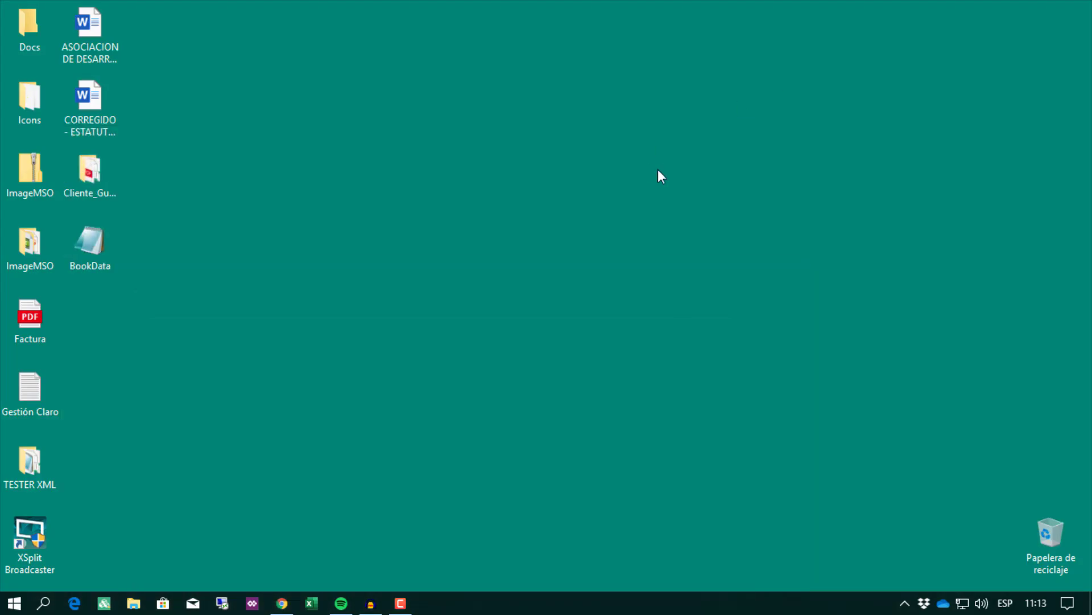
{"action": "left_click", "coordinate": [104, 243]}
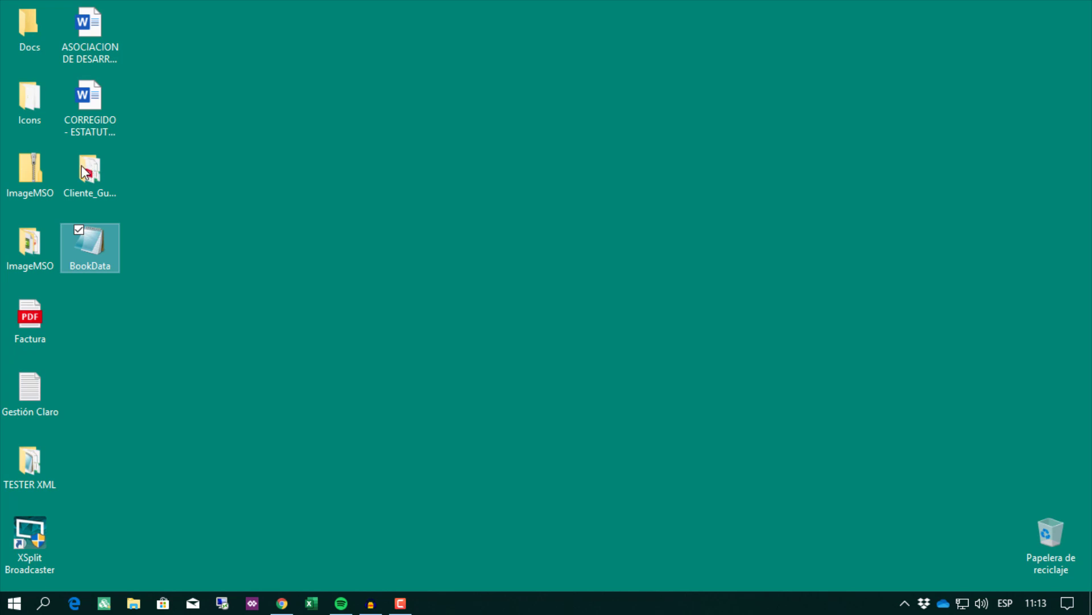
{"action": "right_click", "coordinate": [109, 249]}
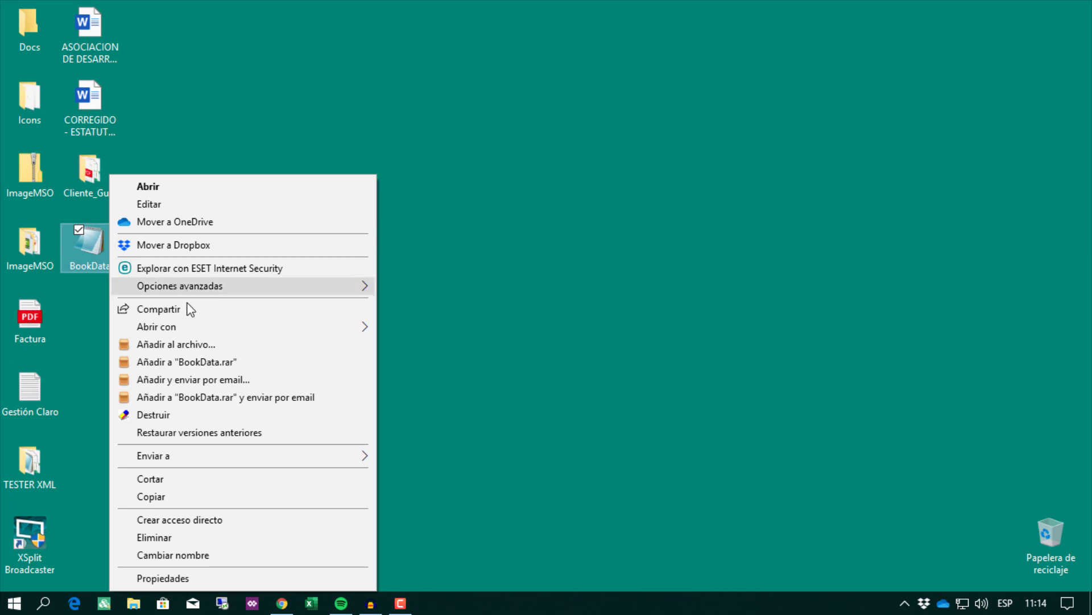
{"action": "mouse_move", "coordinate": [239, 326]}
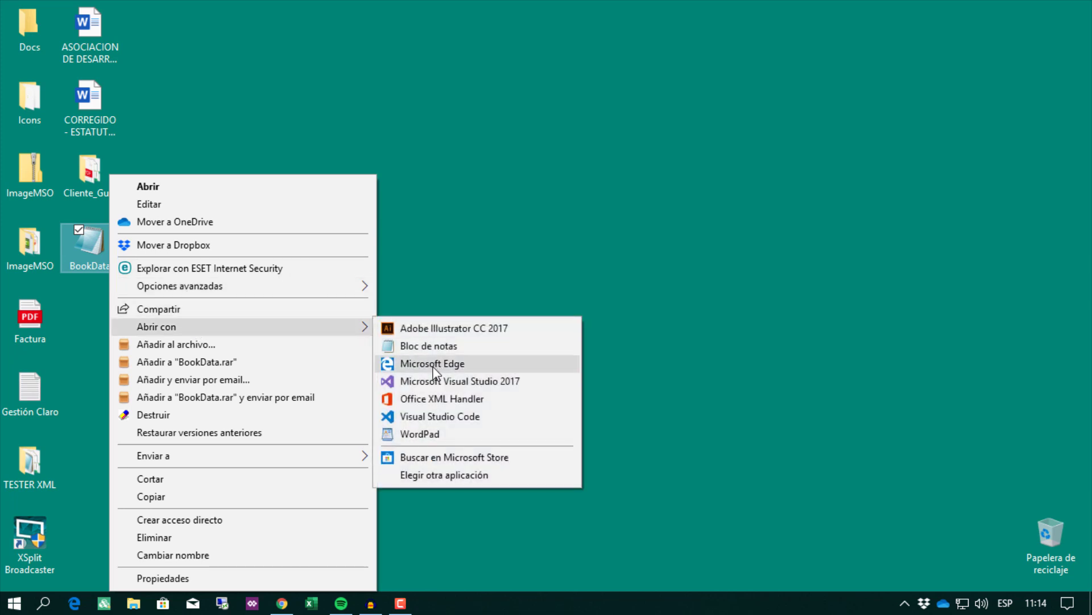
{"action": "left_click", "coordinate": [435, 364]}
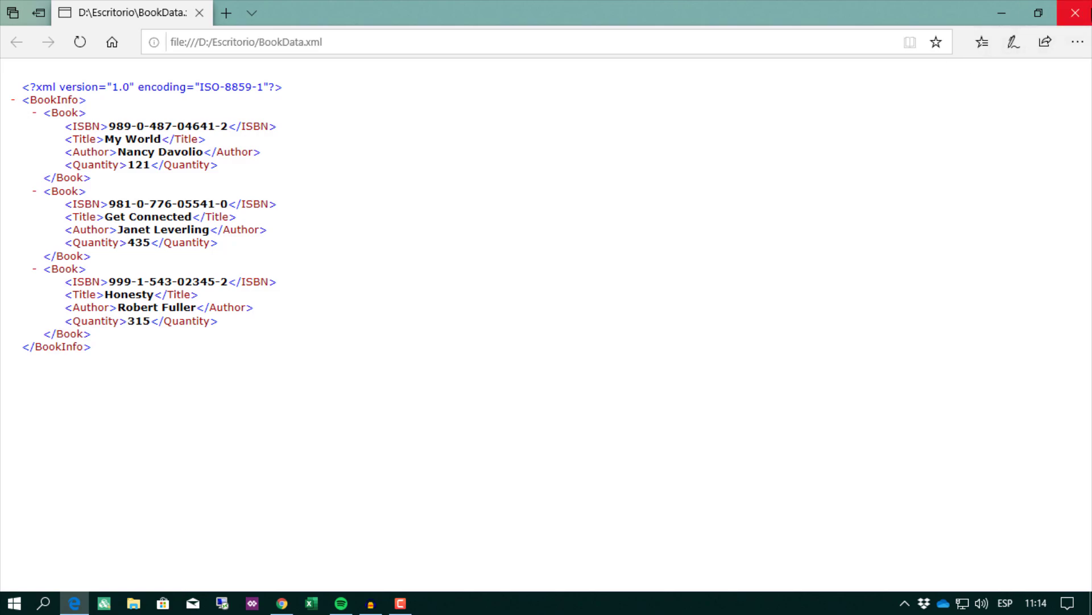
{"action": "left_click", "coordinate": [1075, 13]}
{"action": "double_click", "coordinate": [107, 248]}
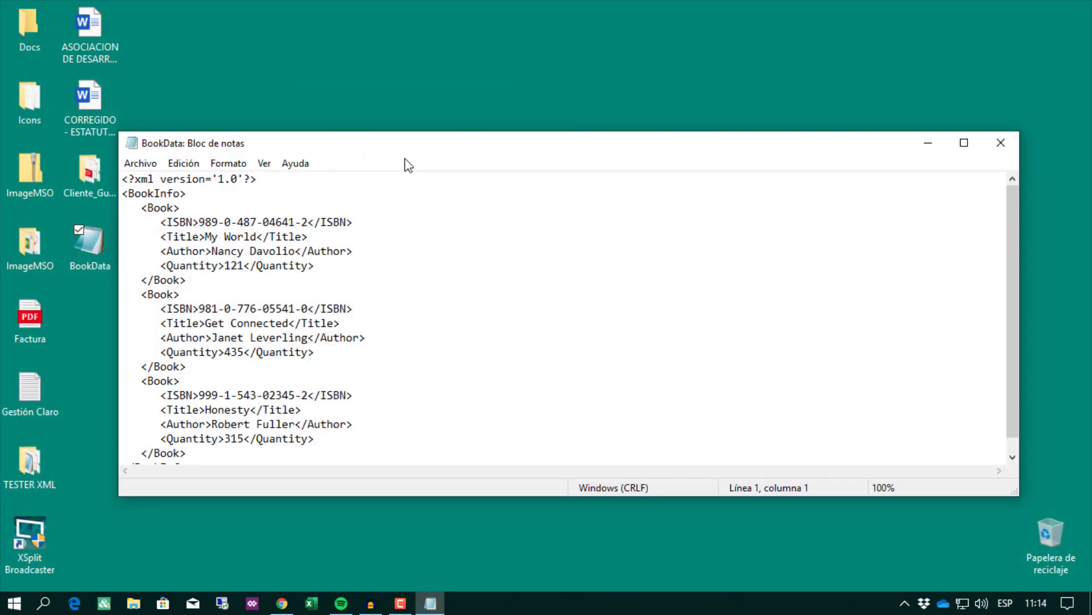
{"action": "double_click", "coordinate": [413, 149]}
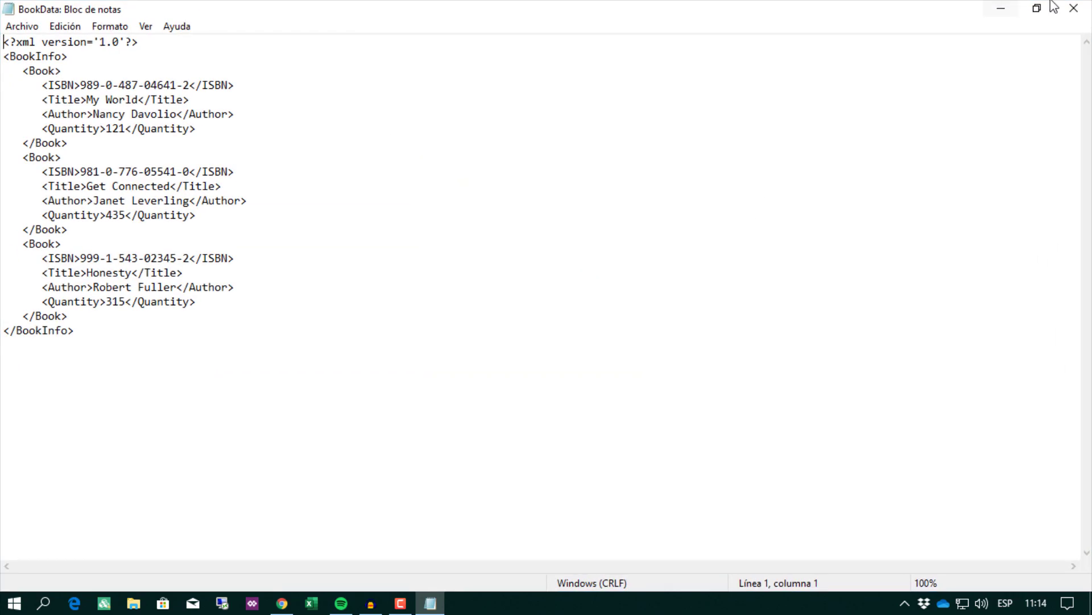
{"action": "left_click", "coordinate": [1087, 7]}
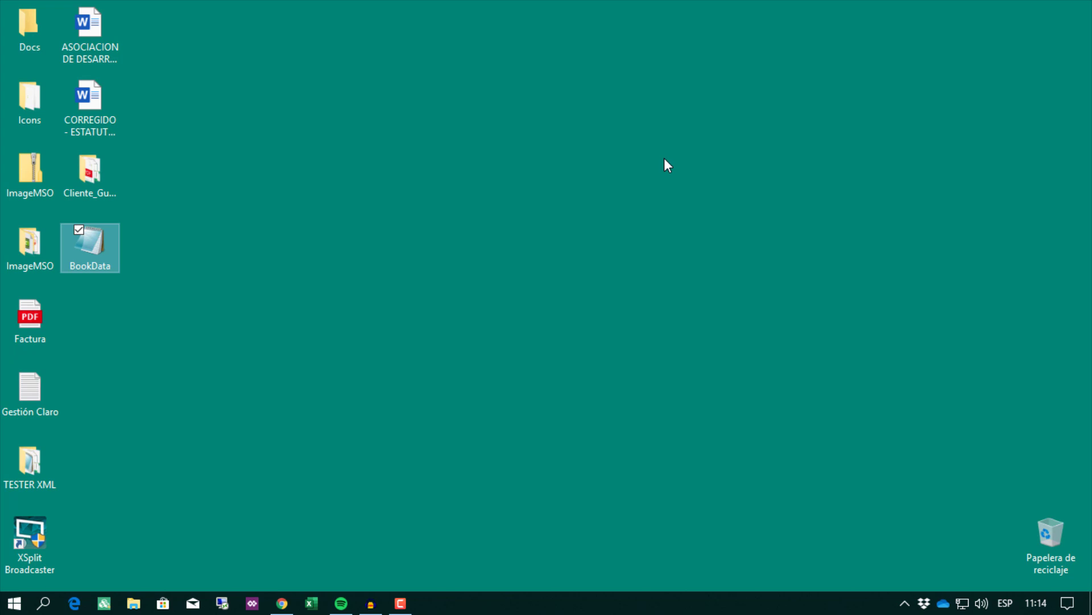
Launch Excel with a blank workbook and import BookData.xml from the desktop via Programador > Importar
{"action": "left_click", "coordinate": [15, 603]}
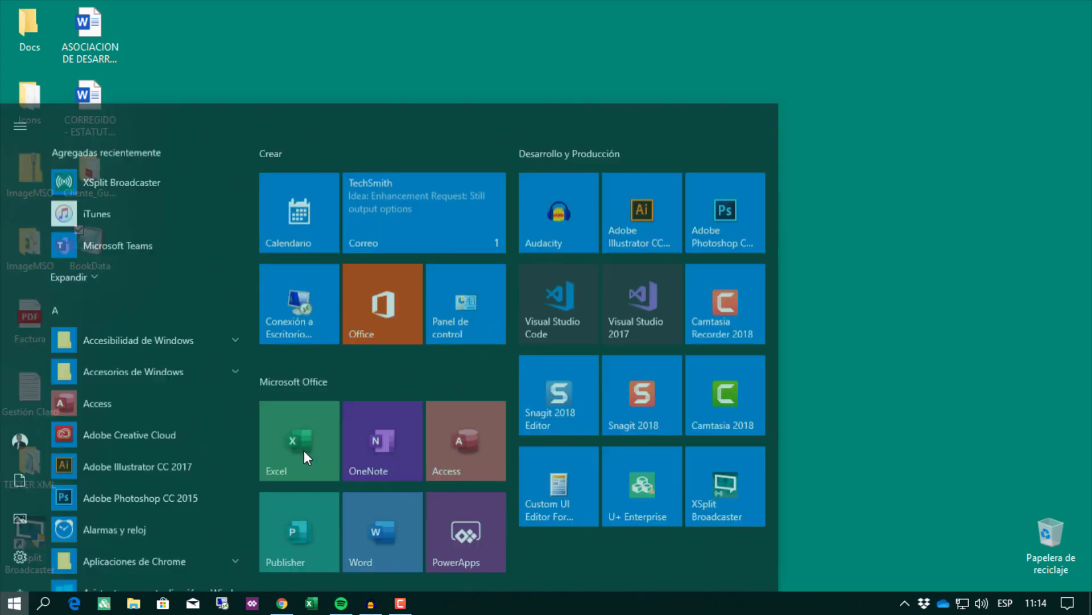
{"action": "left_click", "coordinate": [306, 364]}
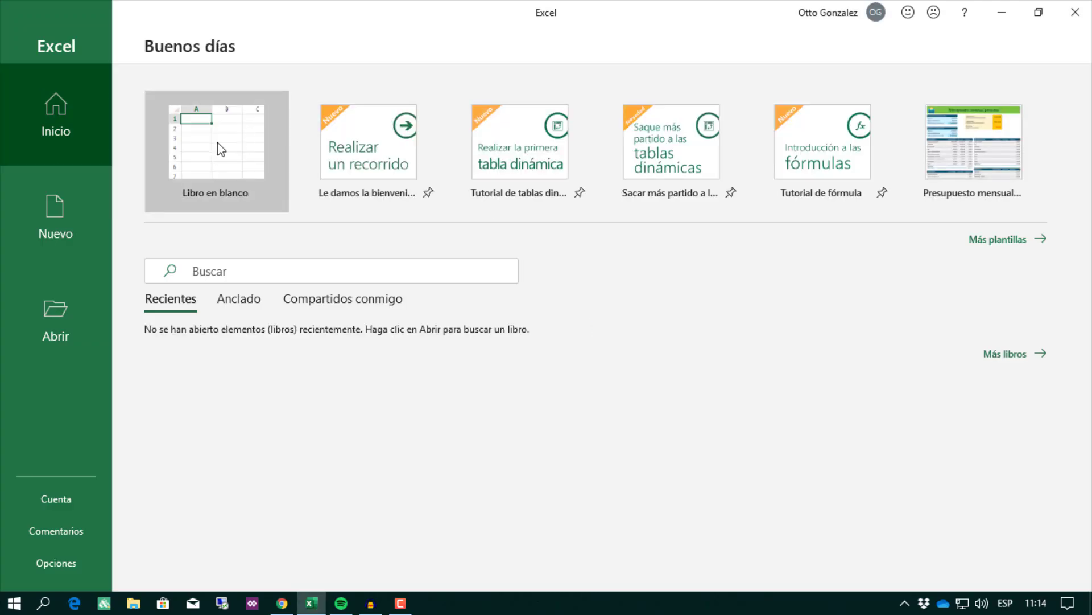
{"action": "left_click", "coordinate": [217, 142]}
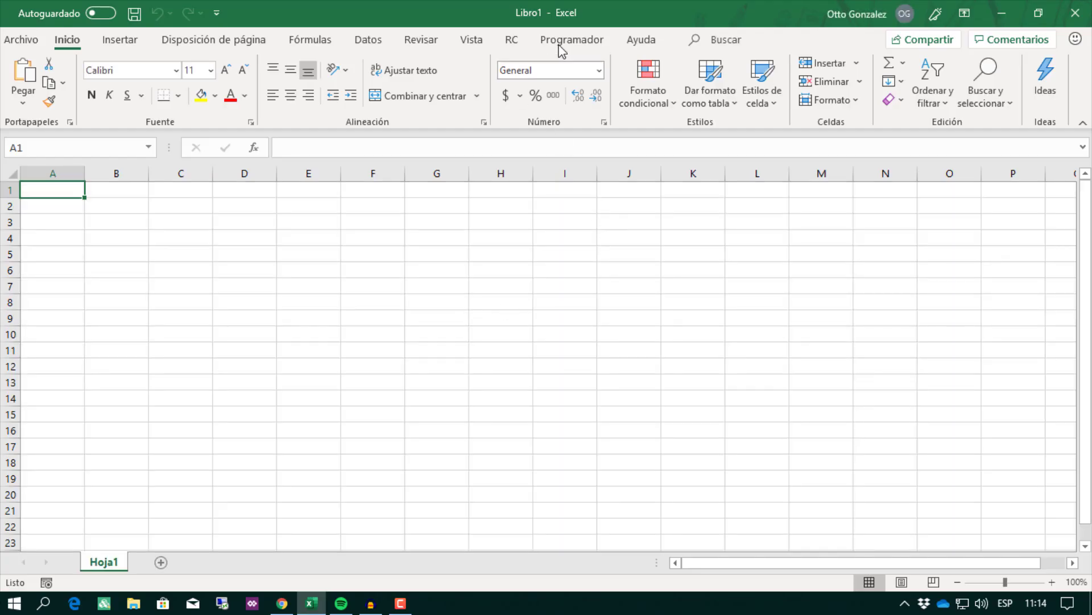
{"action": "left_click", "coordinate": [586, 43]}
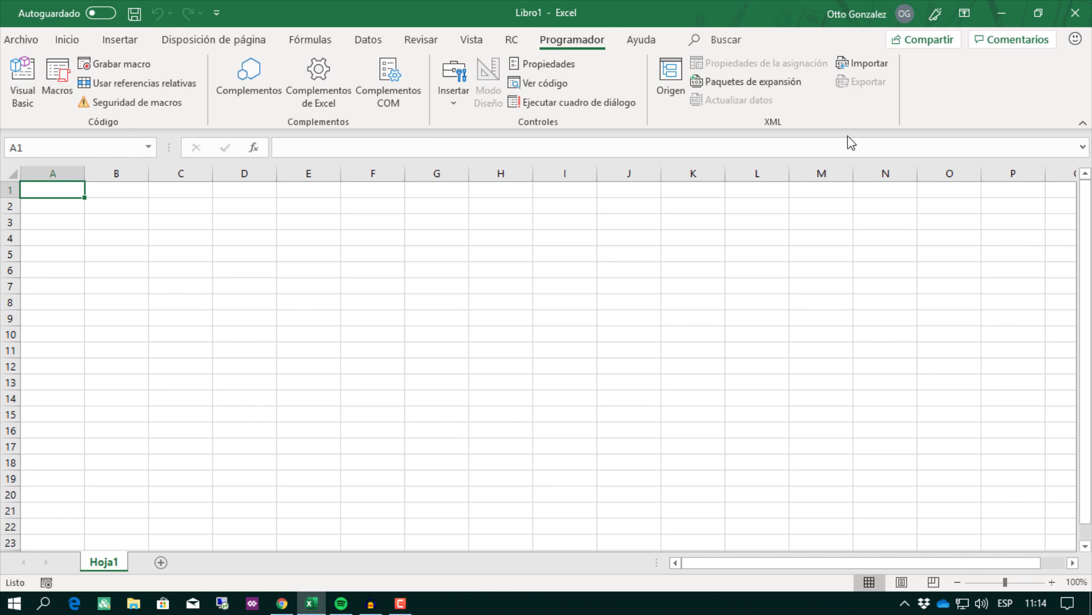
{"action": "left_click", "coordinate": [862, 63]}
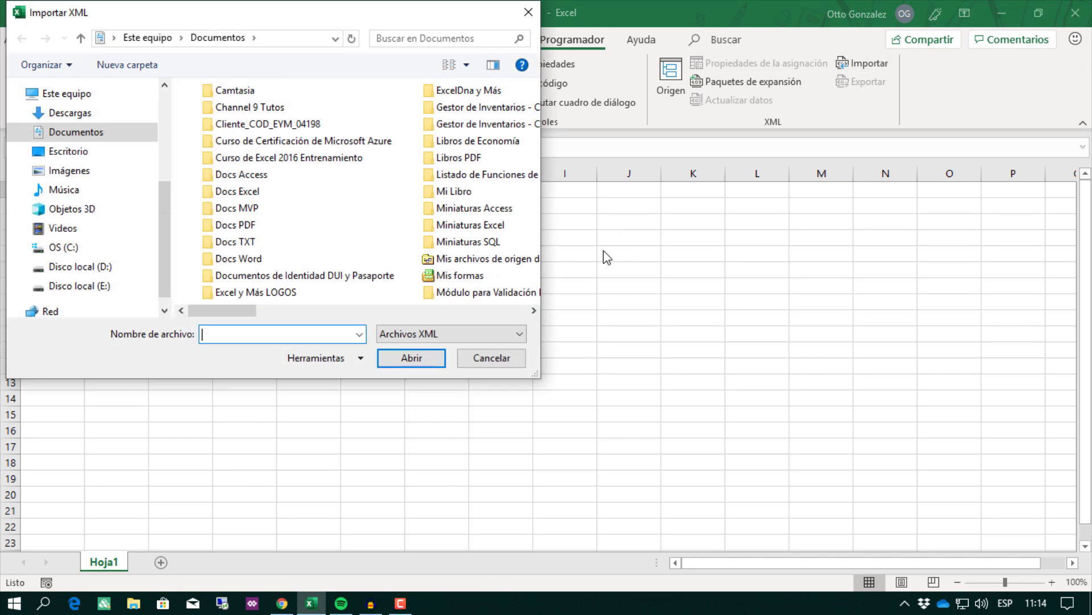
{"action": "left_click", "coordinate": [67, 152]}
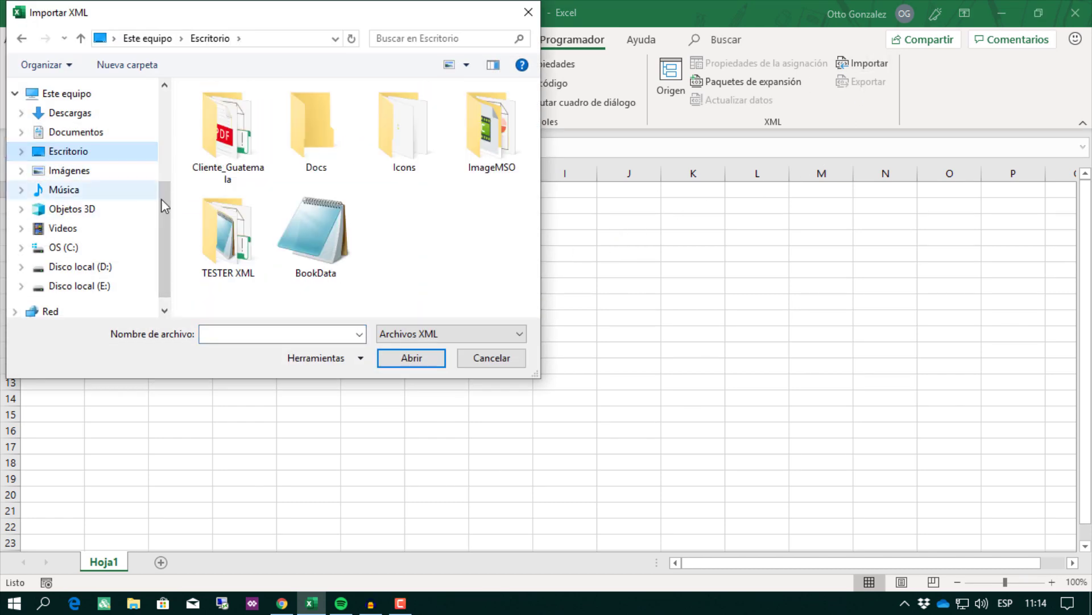
{"action": "double_click", "coordinate": [326, 232]}
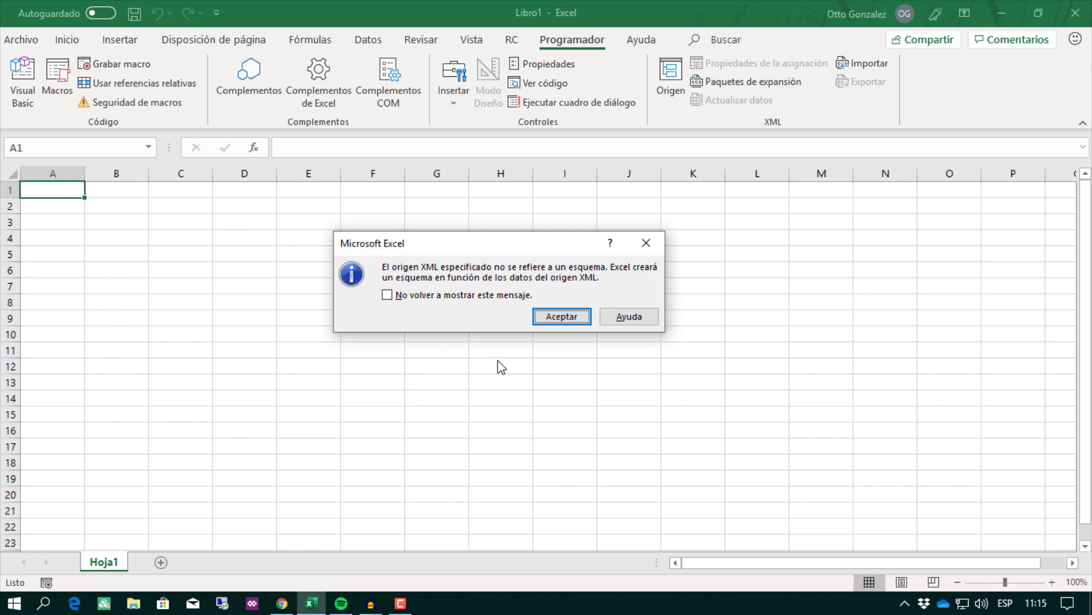
Accept the generated schema and import BookData as a table starting at $A$1
{"action": "left_click", "coordinate": [558, 317]}
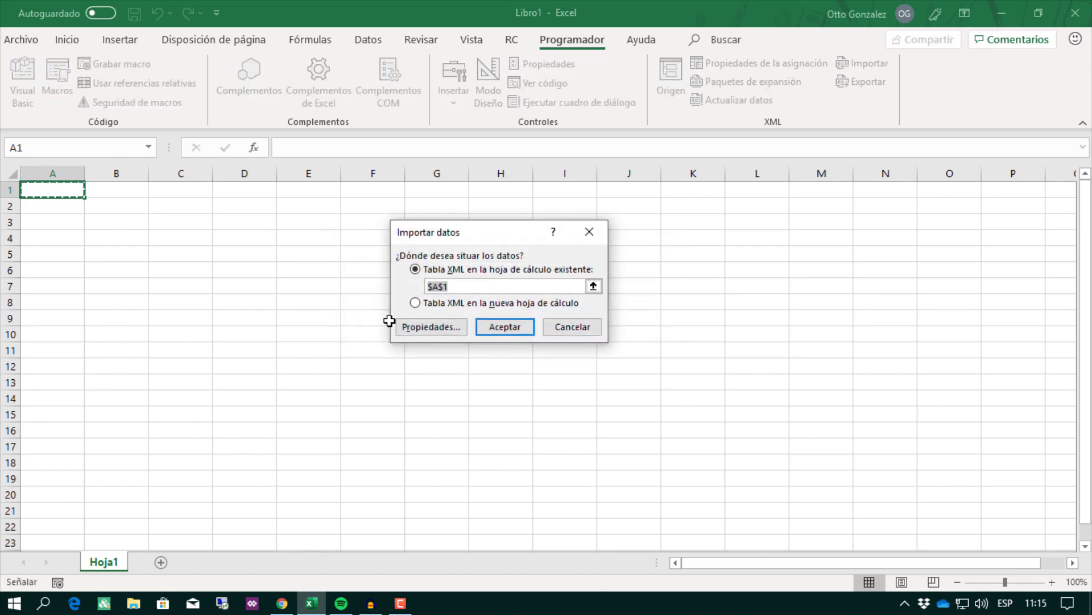
{"action": "left_click", "coordinate": [499, 328]}
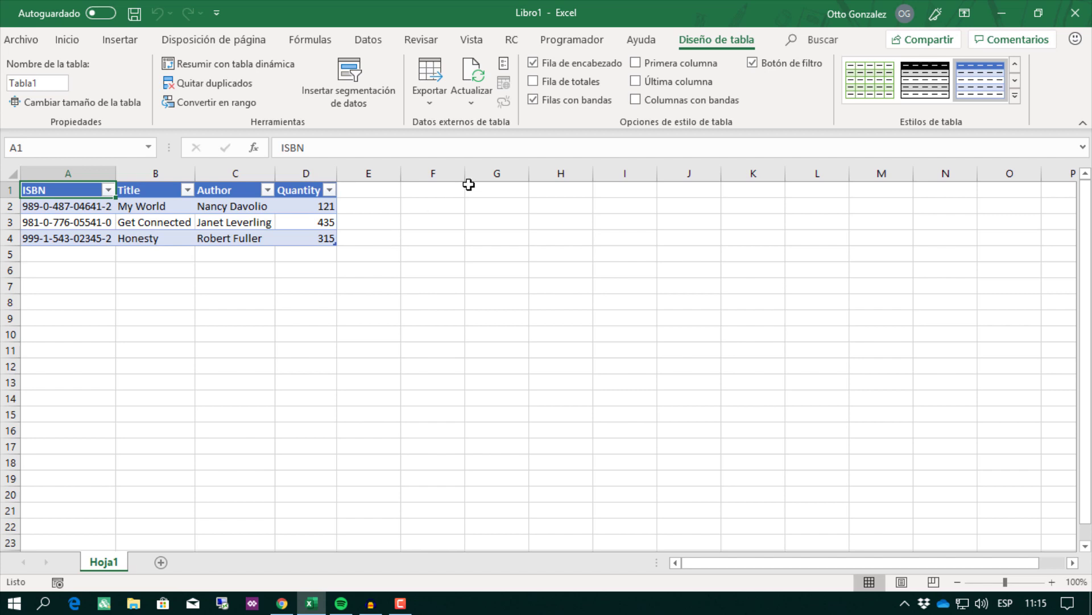
{"action": "left_click", "coordinate": [572, 40]}
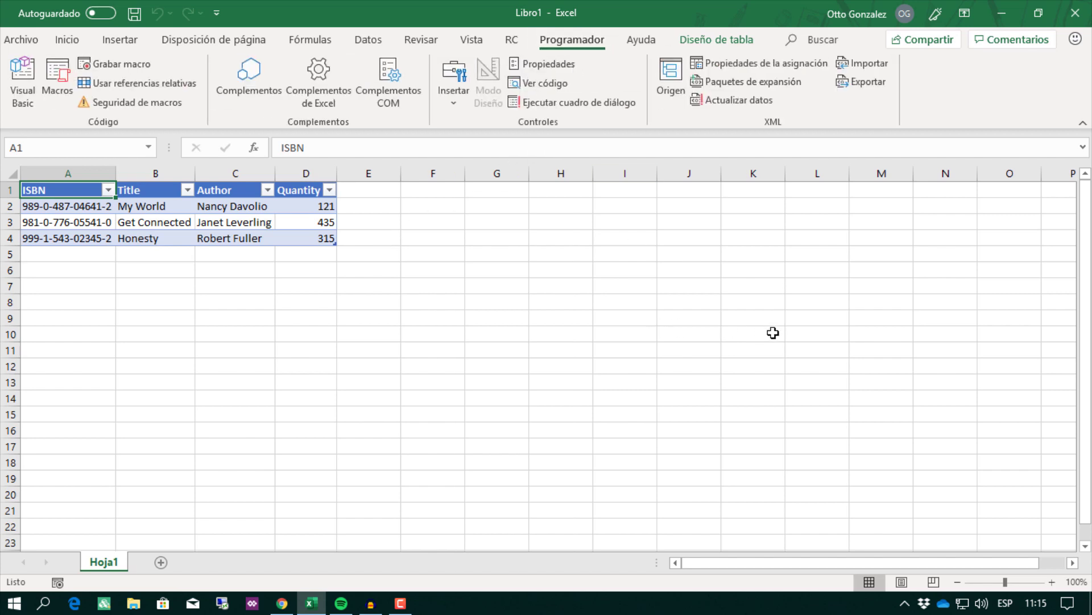
Open the Origen XML pane showing BookInfo_Map with its Book fields ISBN, Title, Author, Quantity
{"action": "left_click", "coordinate": [669, 101]}
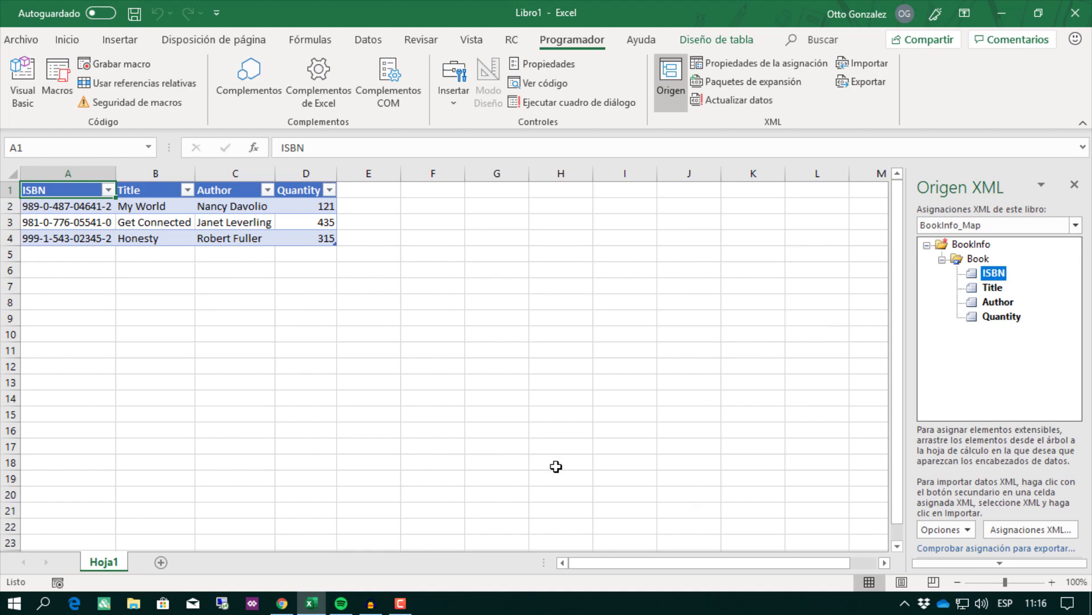
{"action": "left_click", "coordinate": [282, 604]}
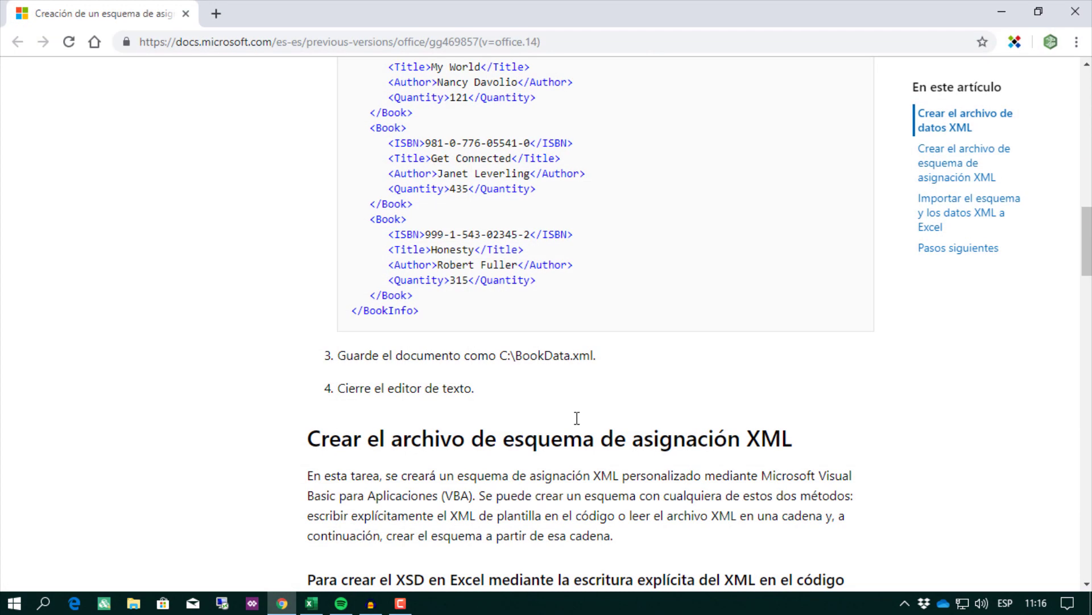
{"action": "scroll", "coordinate": [581, 301], "scroll_direction": "down", "scroll_amount": 2}
{"action": "scroll", "coordinate": [580, 301], "scroll_direction": "down", "scroll_amount": 10}
{"action": "scroll", "coordinate": [583, 302], "scroll_direction": "down", "scroll_amount": 5}
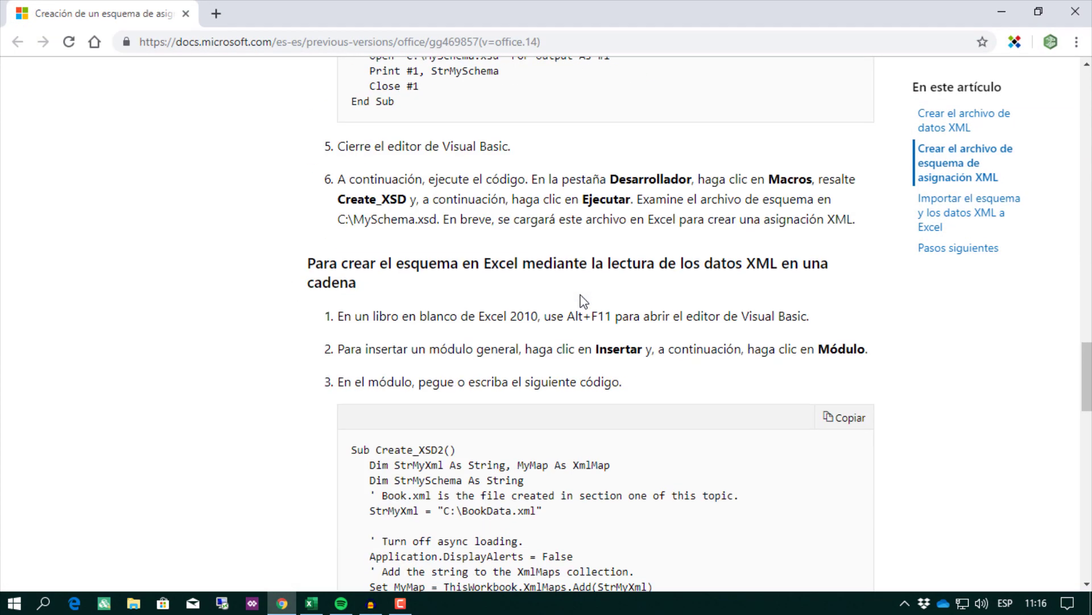
{"action": "scroll", "coordinate": [583, 301], "scroll_direction": "down", "scroll_amount": 5}
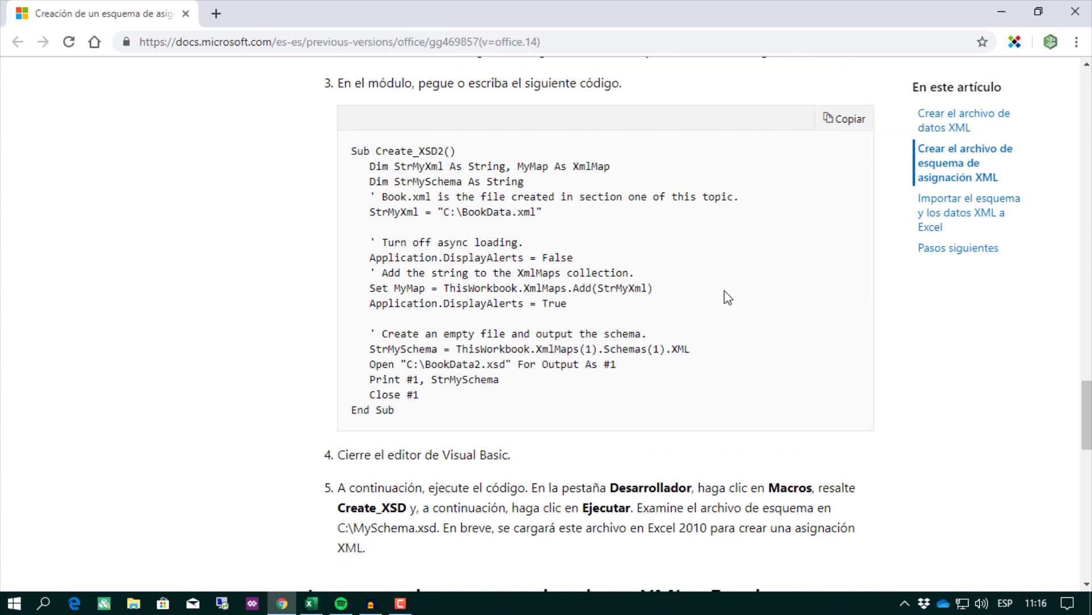
{"action": "key", "text": "alt+Tab"}
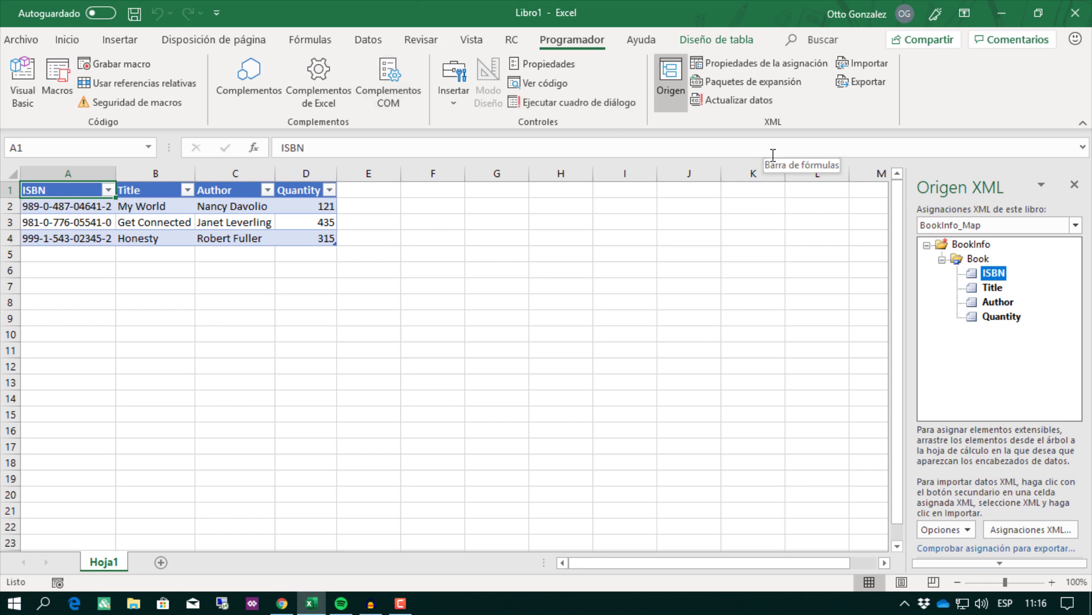
Close the workbook without saving and start Excel again with a new blank workbook
{"action": "left_click", "coordinate": [1075, 13]}
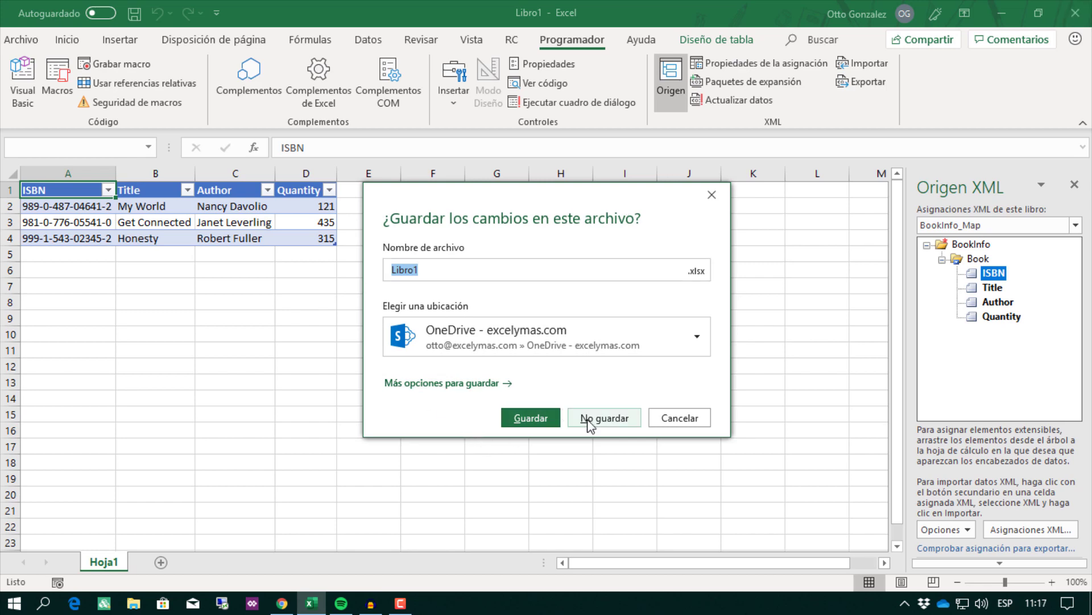
{"action": "left_click", "coordinate": [602, 421]}
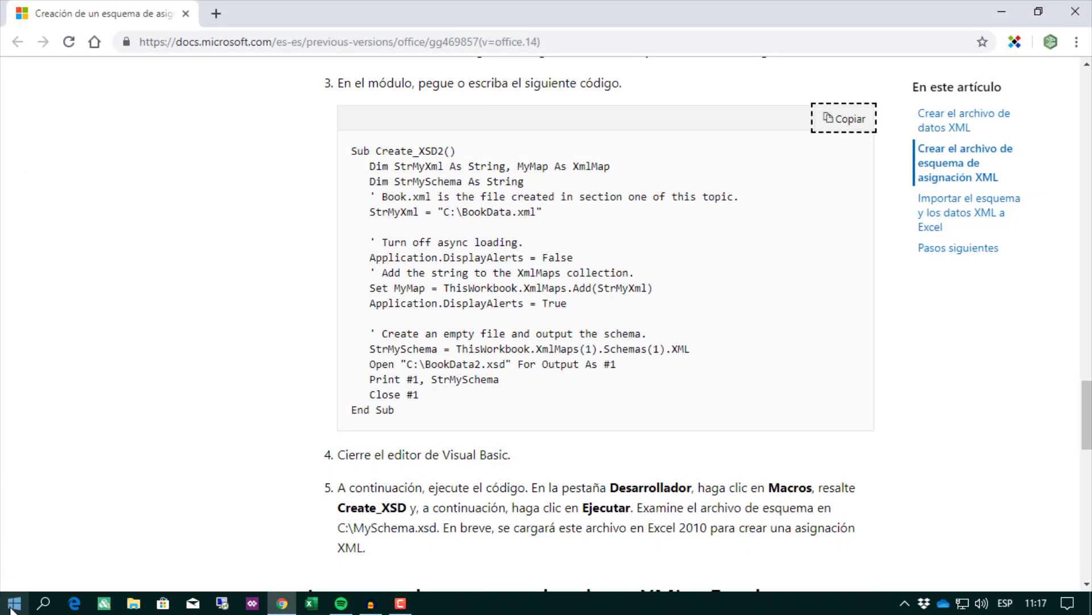
{"action": "left_click", "coordinate": [11, 602]}
{"action": "left_click", "coordinate": [325, 352]}
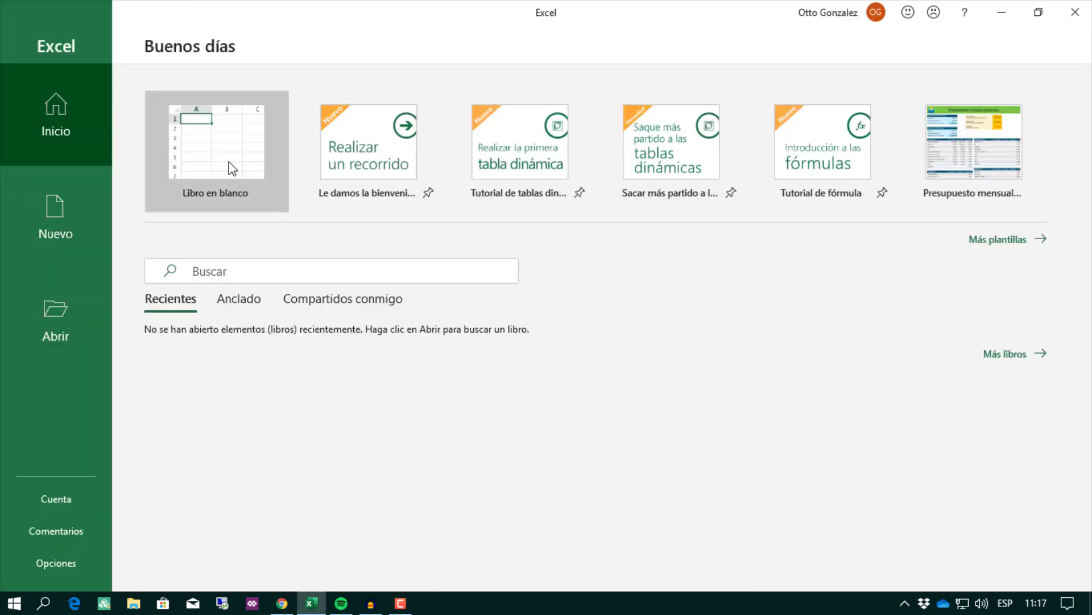
{"action": "left_click", "coordinate": [265, 182]}
Save it on the Desktop as the macro-enabled workbook 'TESTEO XML'
{"action": "left_click", "coordinate": [134, 12]}
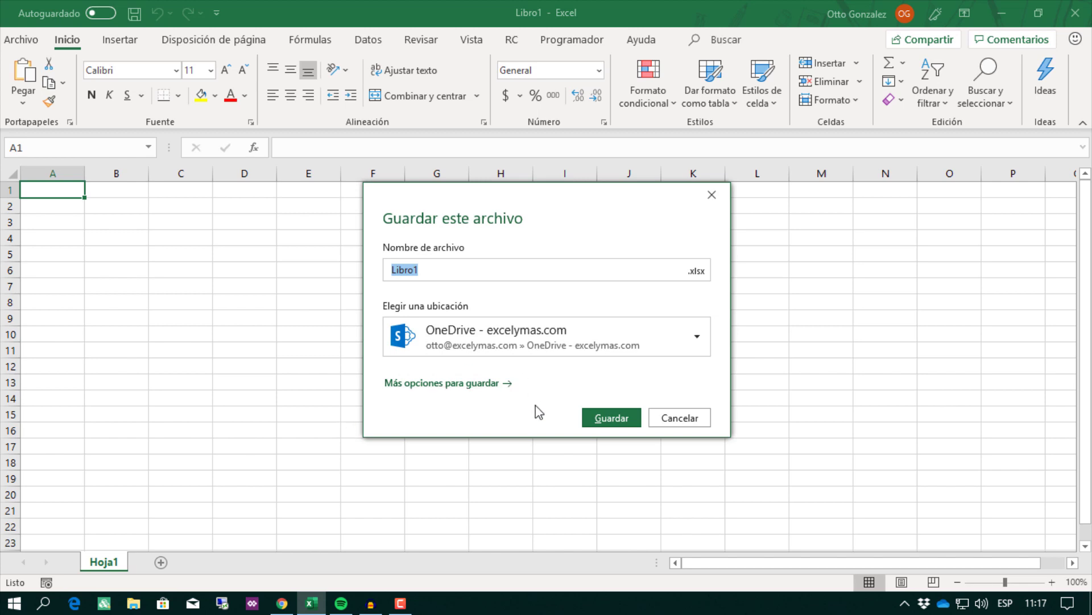
{"action": "left_click", "coordinate": [458, 390]}
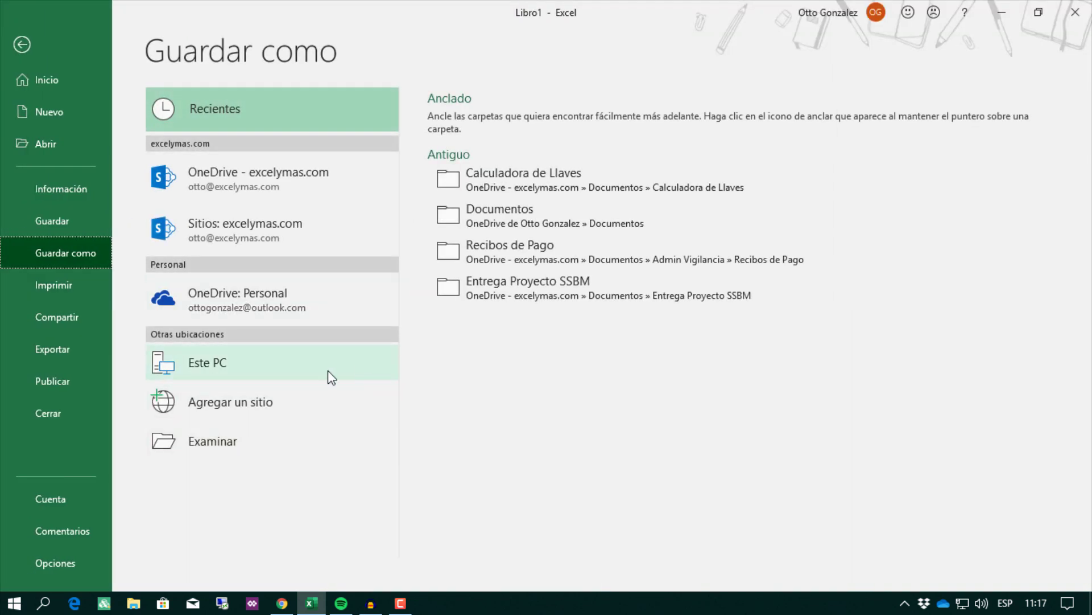
{"action": "left_click", "coordinate": [229, 444]}
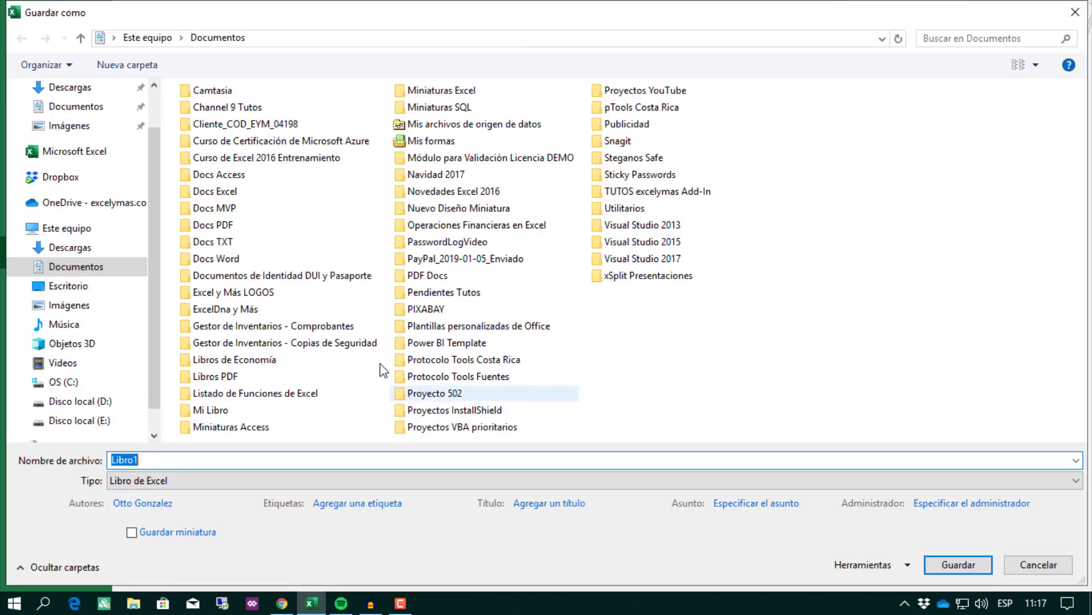
{"action": "left_click", "coordinate": [60, 286]}
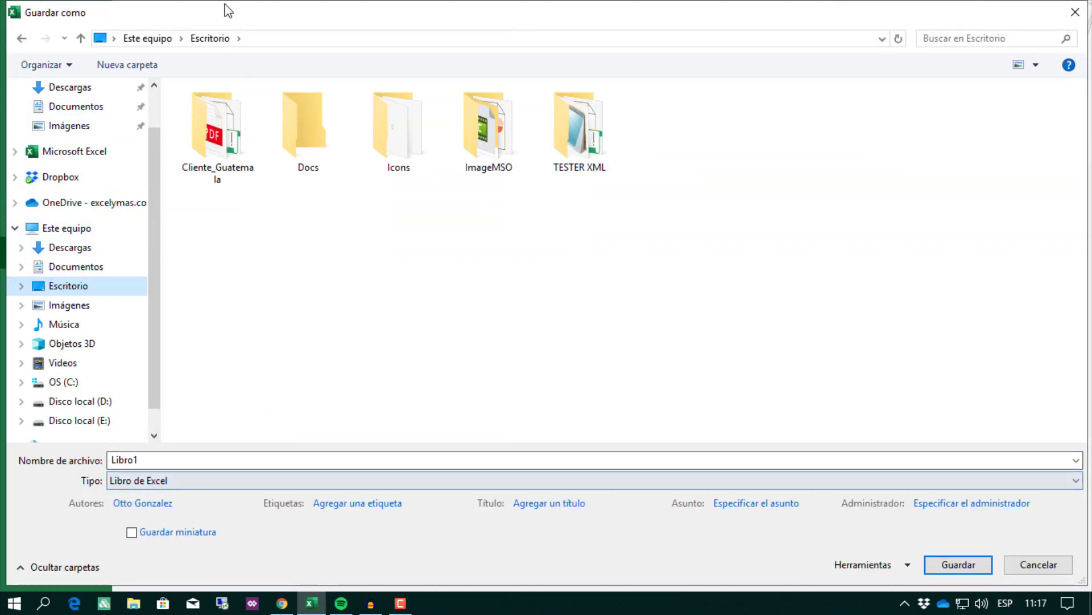
{"action": "double_click", "coordinate": [255, 9]}
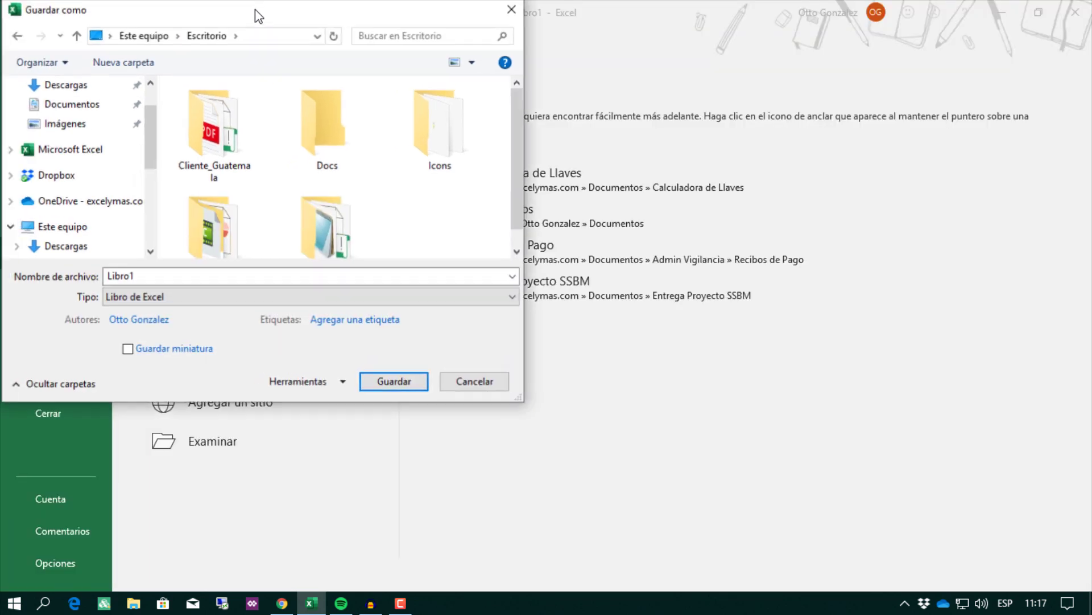
{"action": "left_click", "coordinate": [155, 301]}
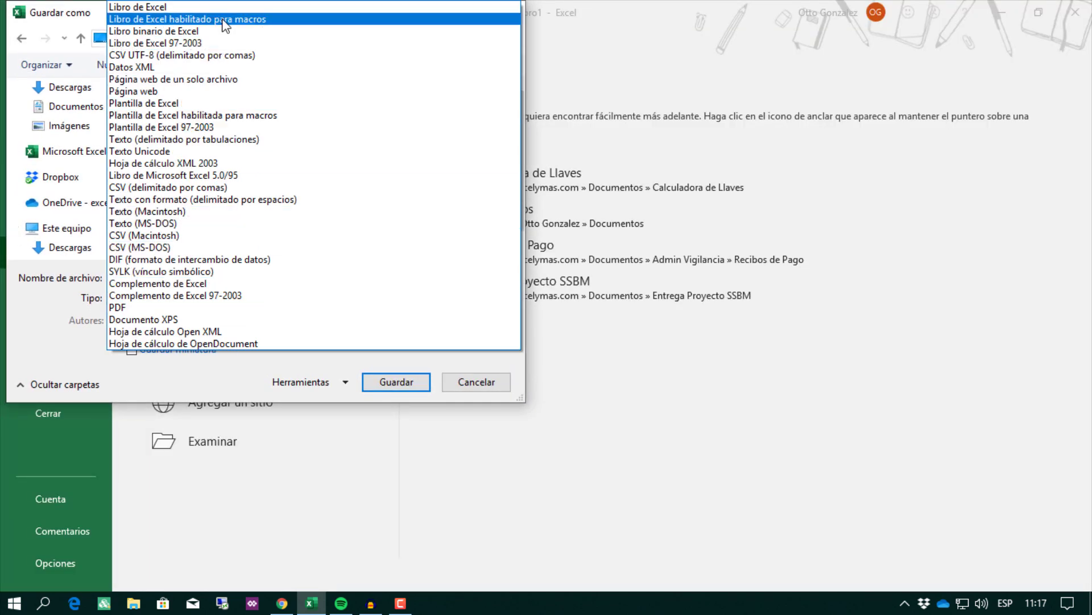
{"action": "left_click", "coordinate": [256, 19]}
{"action": "double_click", "coordinate": [159, 277]}
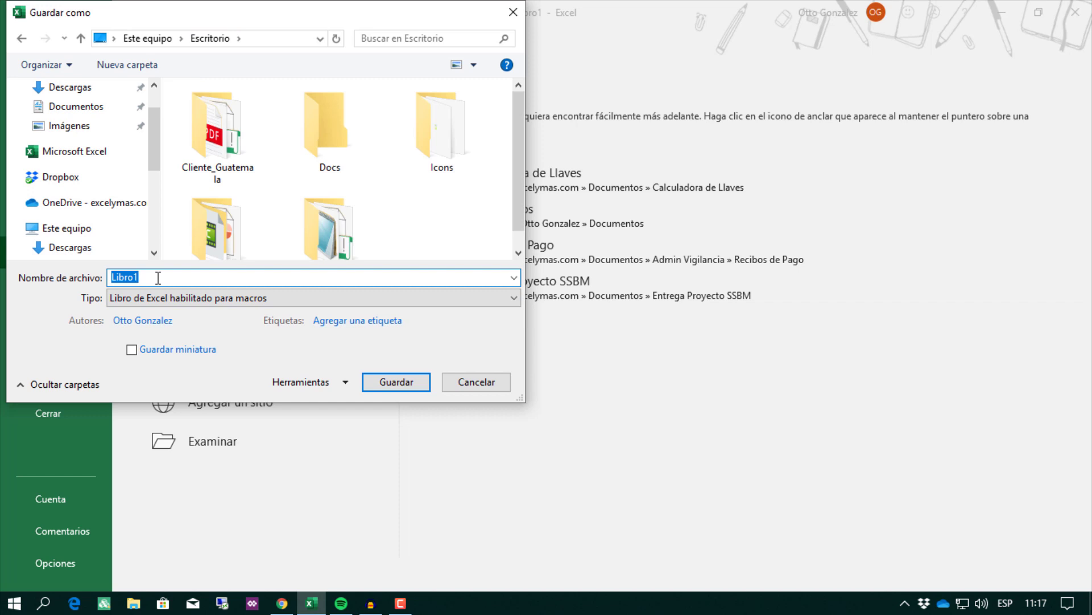
{"action": "type", "text": "TESTEO"}
{"action": "type", "text": " XML"}
{"action": "key", "text": "Return"}
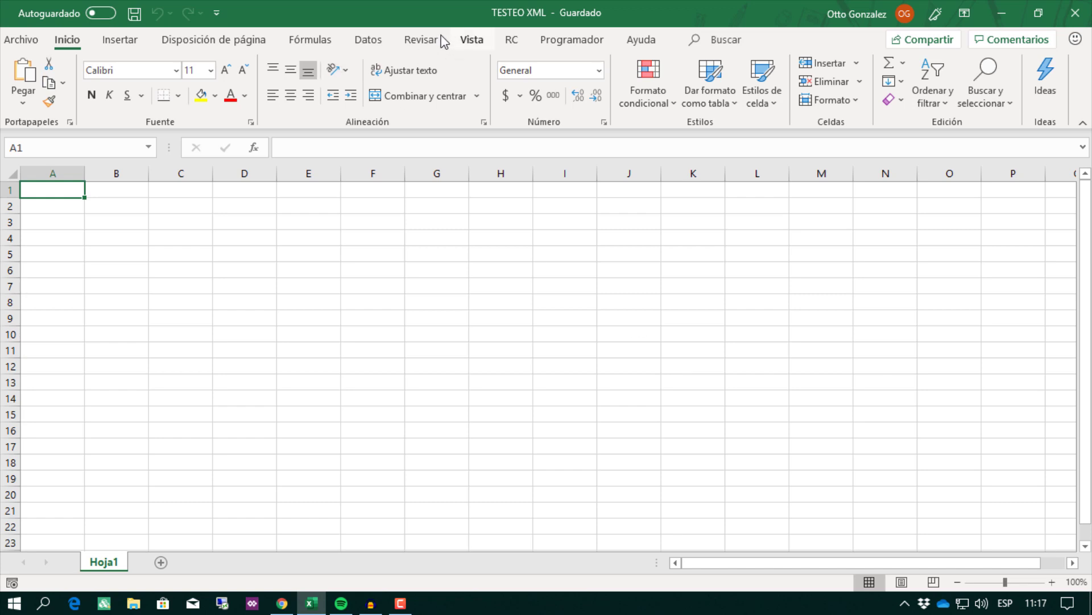
In the VBA editor, insert Módulo1 and paste the Create_XSD2 macro into it
{"action": "left_click", "coordinate": [569, 41]}
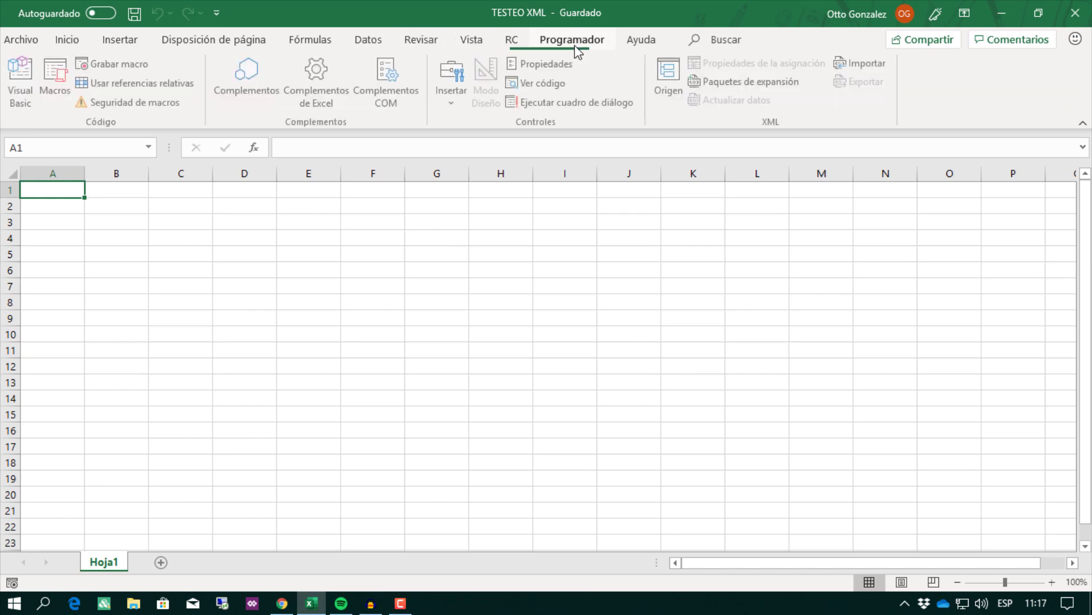
{"action": "left_click", "coordinate": [31, 76]}
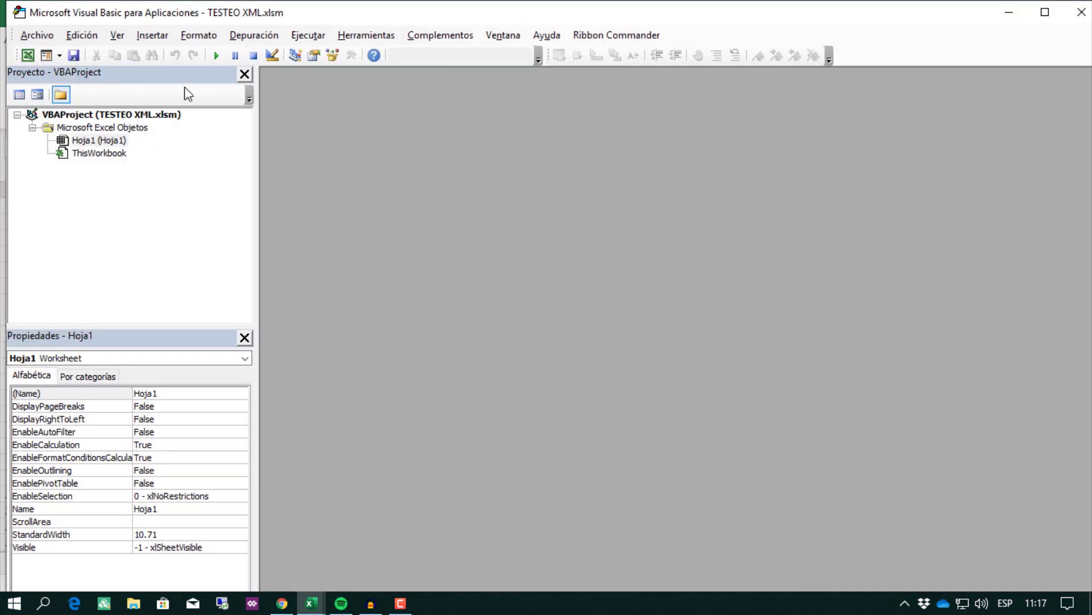
{"action": "left_click", "coordinate": [152, 35]}
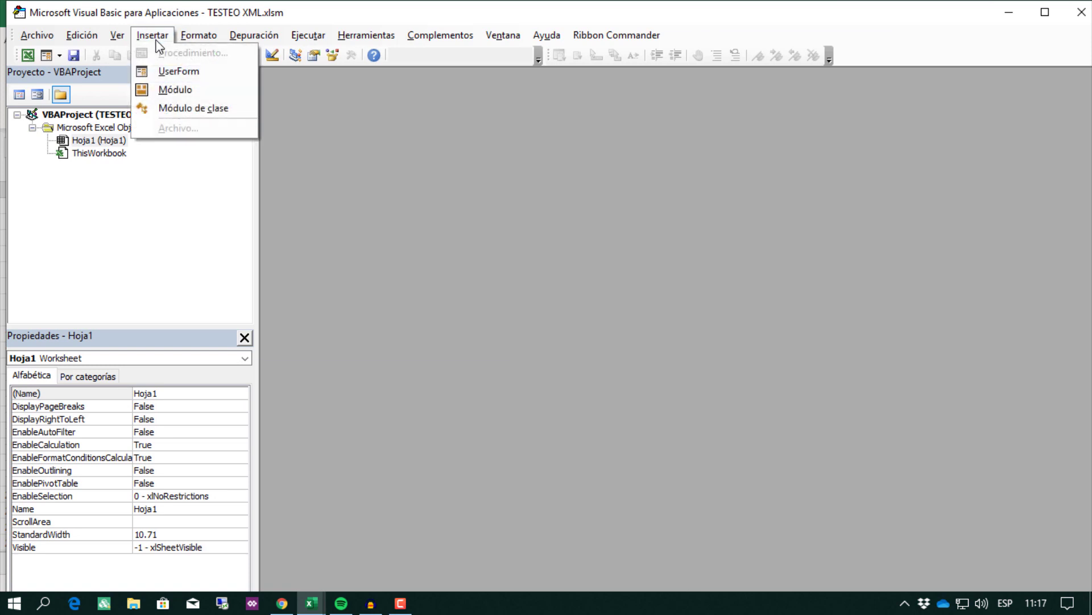
{"action": "left_click", "coordinate": [175, 91]}
{"action": "right_click", "coordinate": [354, 140]}
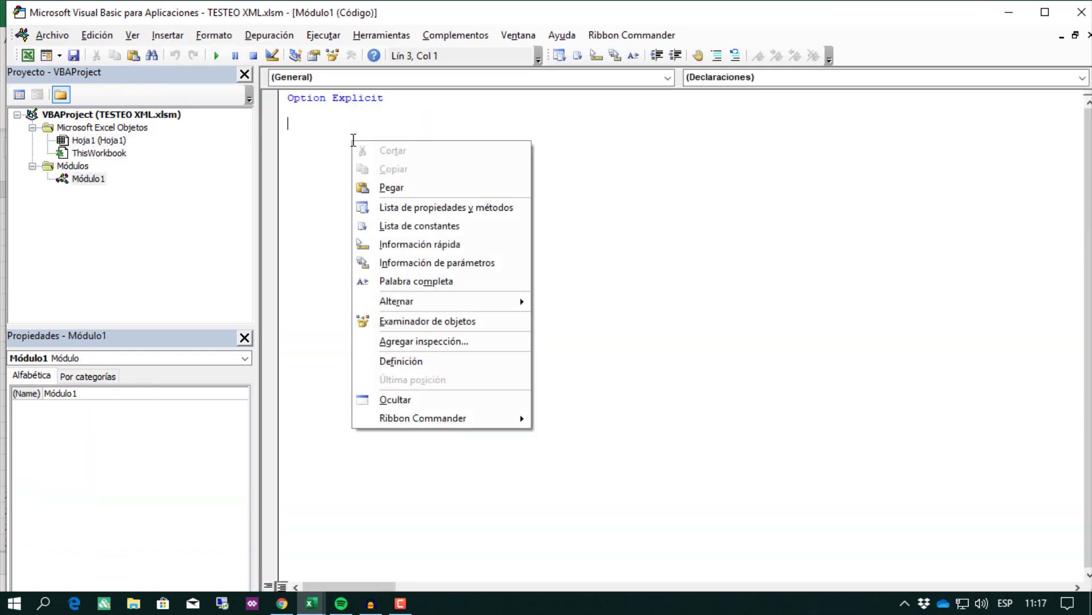
{"action": "left_click", "coordinate": [384, 187]}
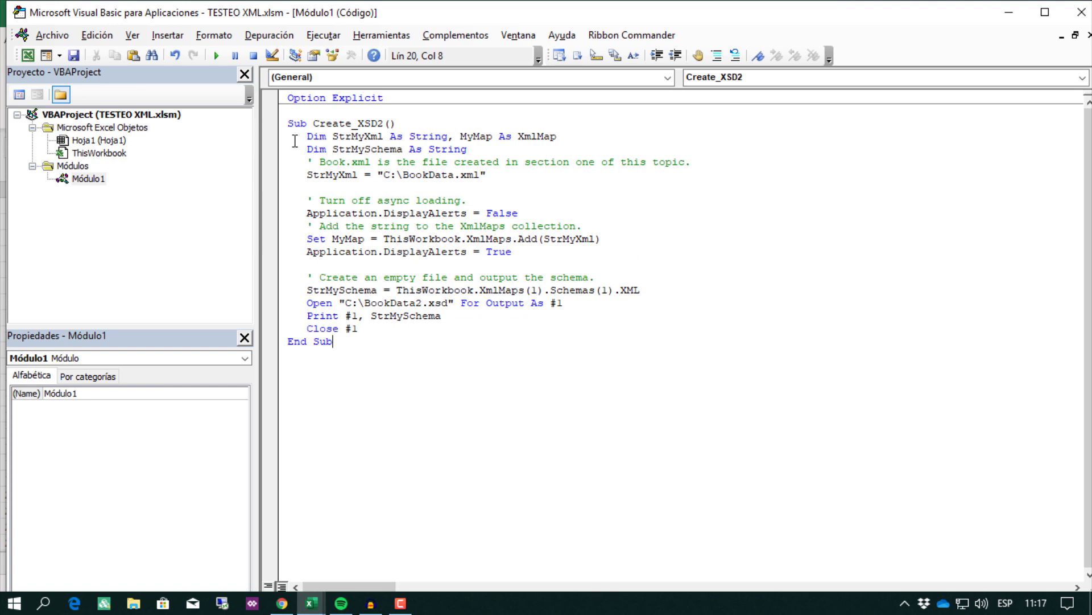
{"action": "left_click", "coordinate": [294, 137]}
Change StrMyXml to ThisWorkbook.Path & "\BookData.xml", removing the C: drive prefix
{"action": "left_click", "coordinate": [377, 175]}
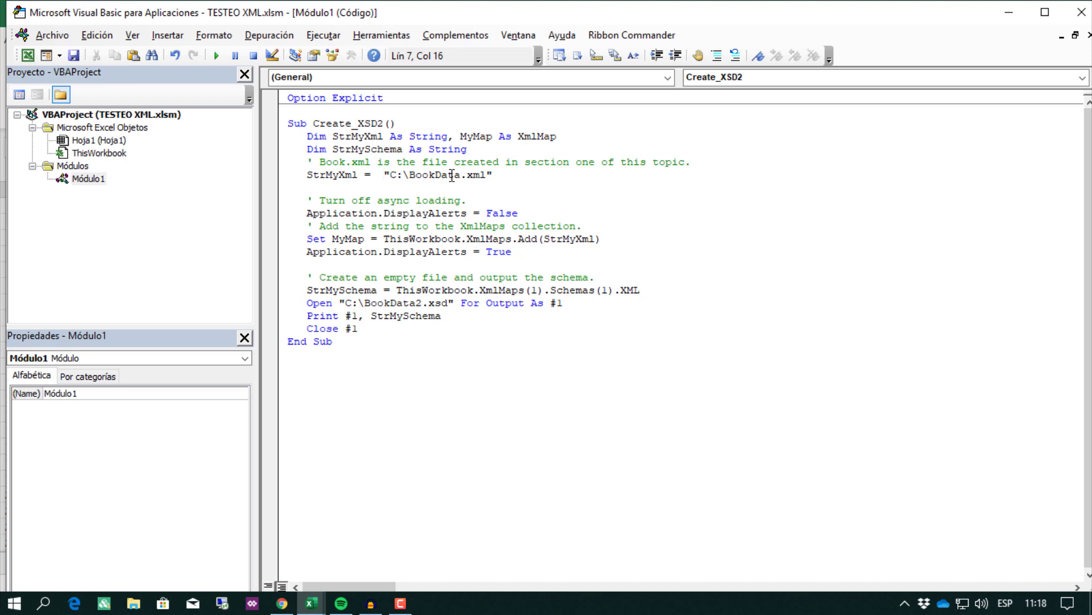
{"action": "type", "text": "THIS"}
{"action": "key", "text": "BackSpace"}
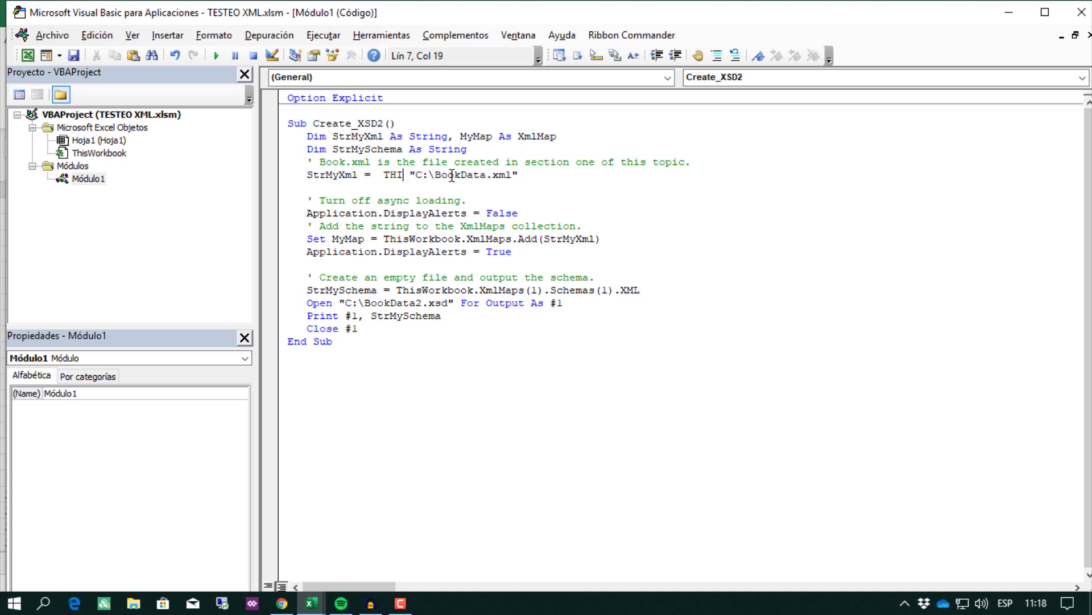
{"action": "key", "text": "BackSpace"}
{"action": "key", "text": "BackSpace"}
{"action": "type", "text": "h"}
{"action": "key", "text": "BackSpace"}
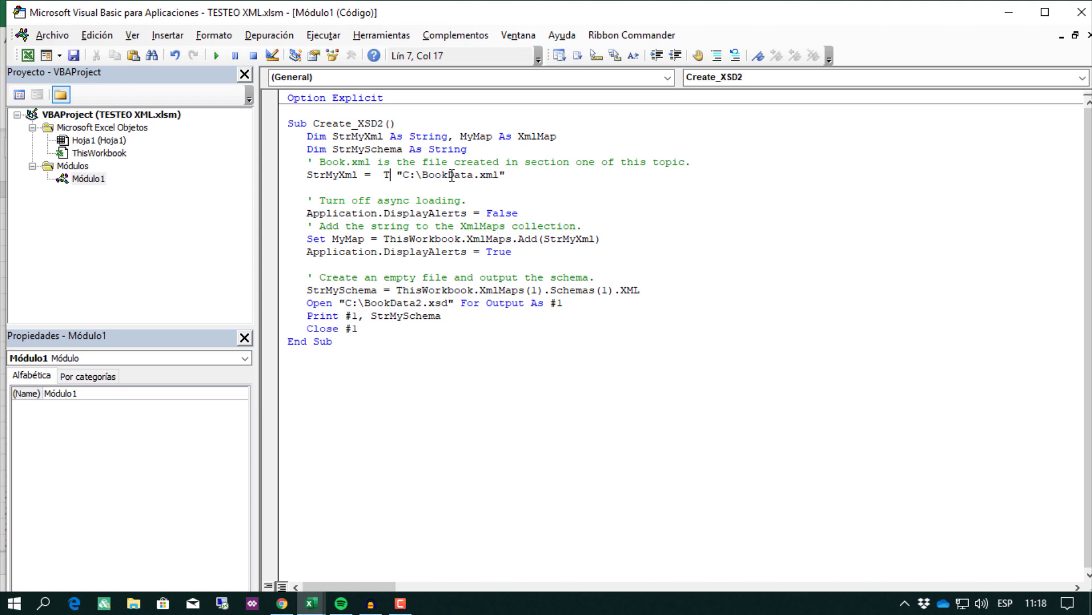
{"action": "type", "text": "hisworkbo"}
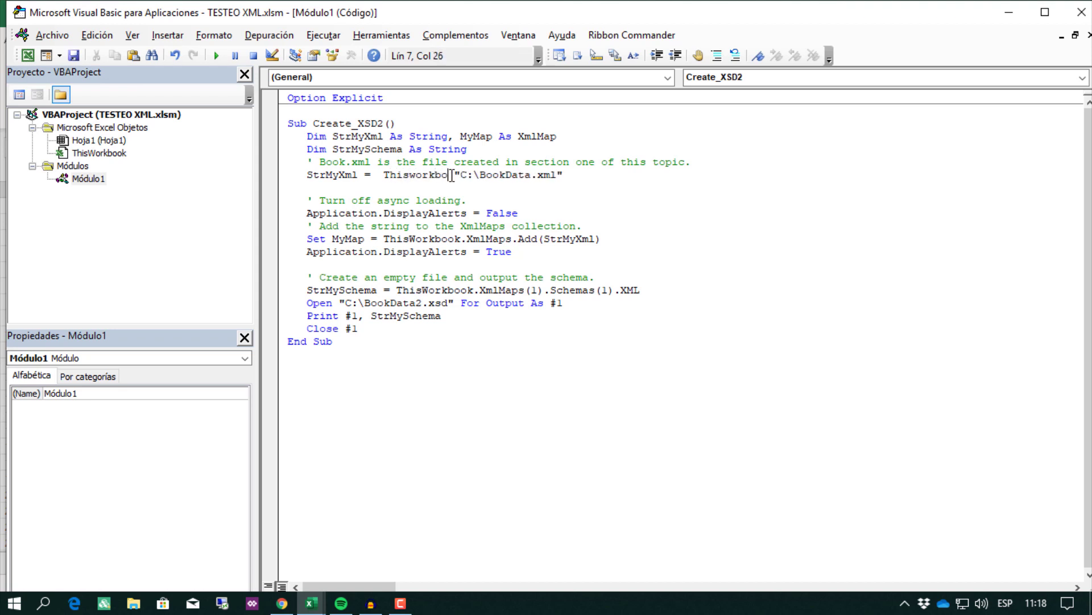
{"action": "type", "text": "ok."}
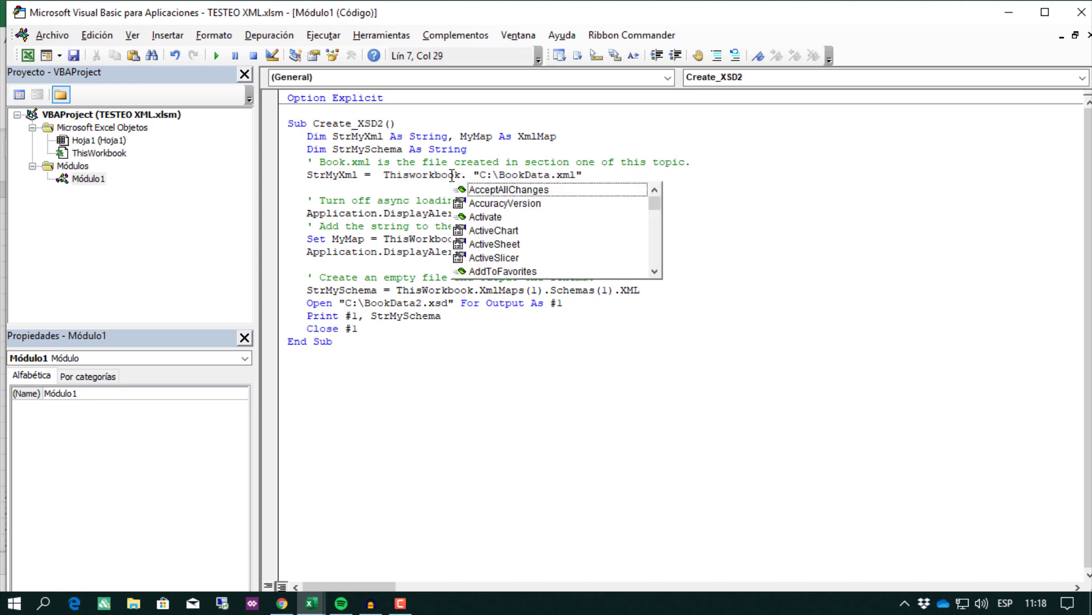
{"action": "type", "text": "Path "}
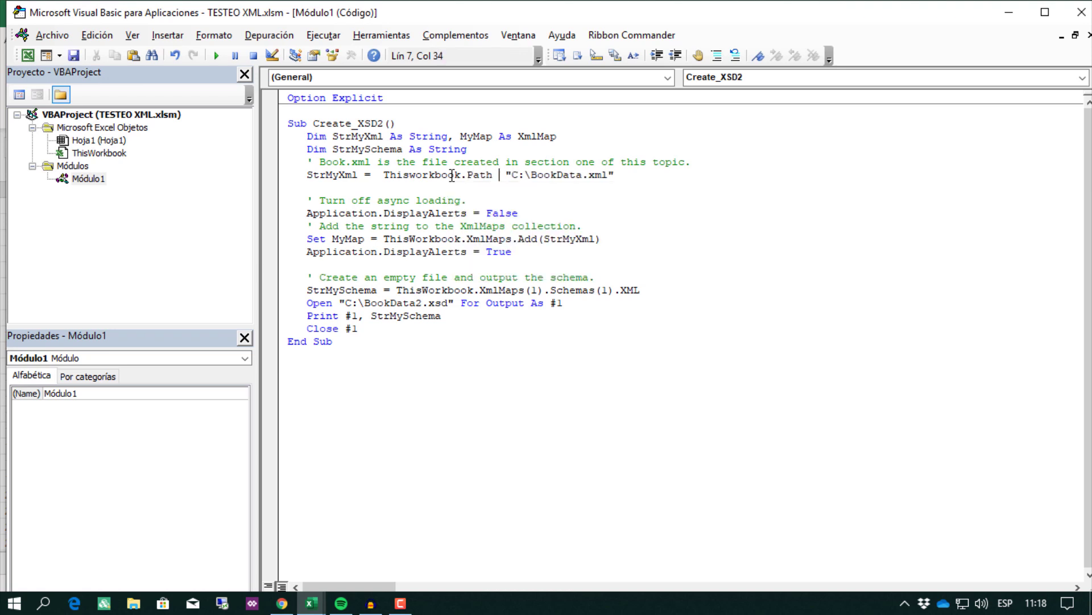
{"action": "type", "text": "&"}
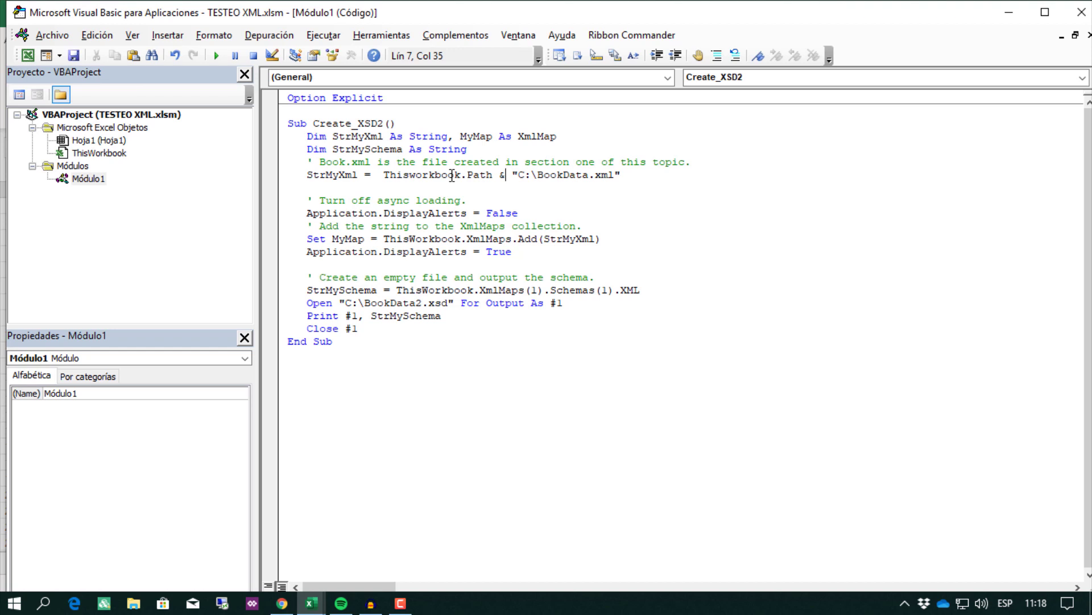
{"action": "key", "text": "Right"}
{"action": "key", "text": "Right"}
{"action": "key", "text": "Delete"}
{"action": "key", "text": "Delete"}
{"action": "key", "text": "Delete"}
{"action": "left_click", "coordinate": [174, 57]}
{"action": "key", "text": "Delete"}
{"action": "key", "text": "Delete"}
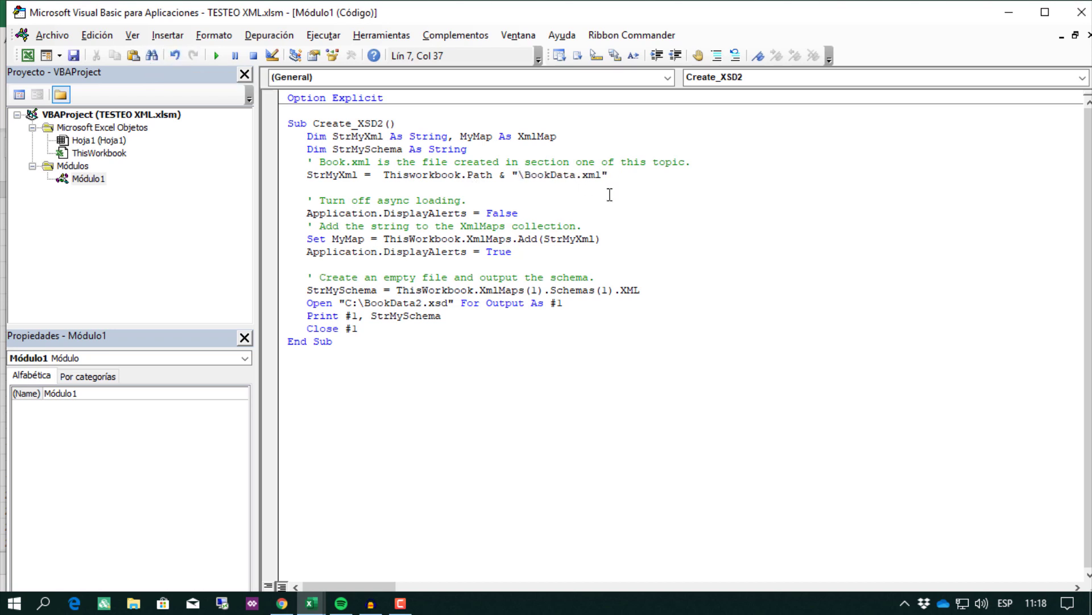
{"action": "key", "text": "Down"}
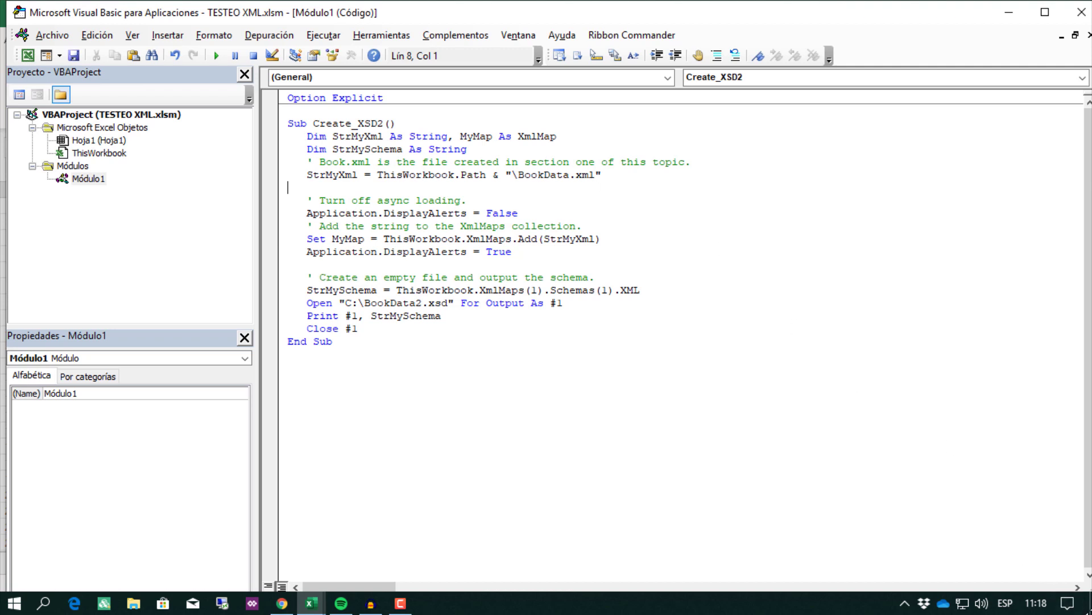
Minimize the VBA editor, Excel and Chrome to reveal the desktop
{"action": "left_click", "coordinate": [1088, 610]}
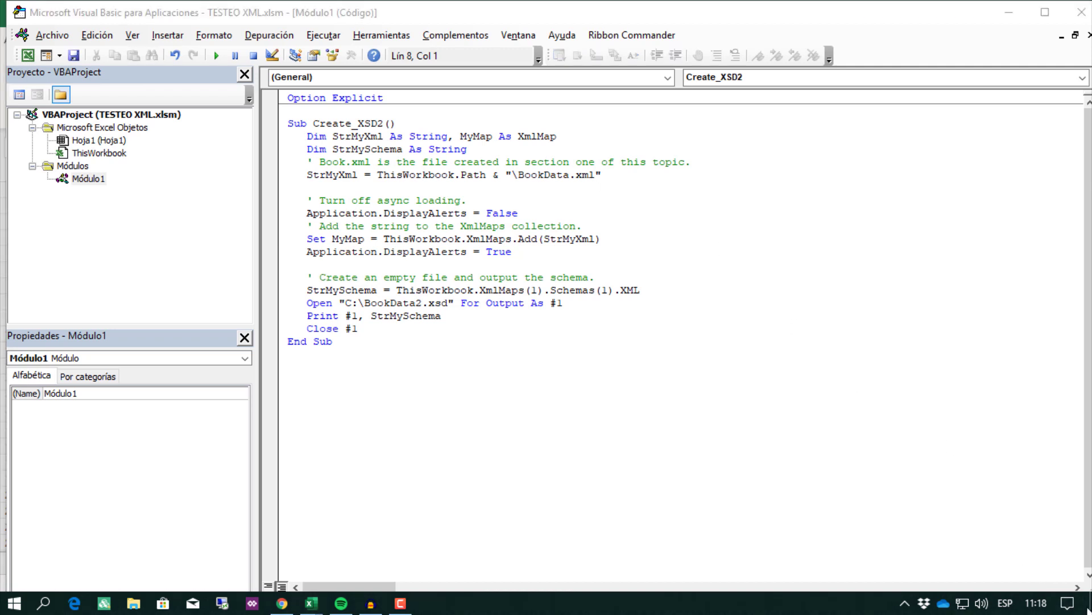
{"action": "left_click", "coordinate": [1019, 11]}
{"action": "left_click", "coordinate": [1014, 9]}
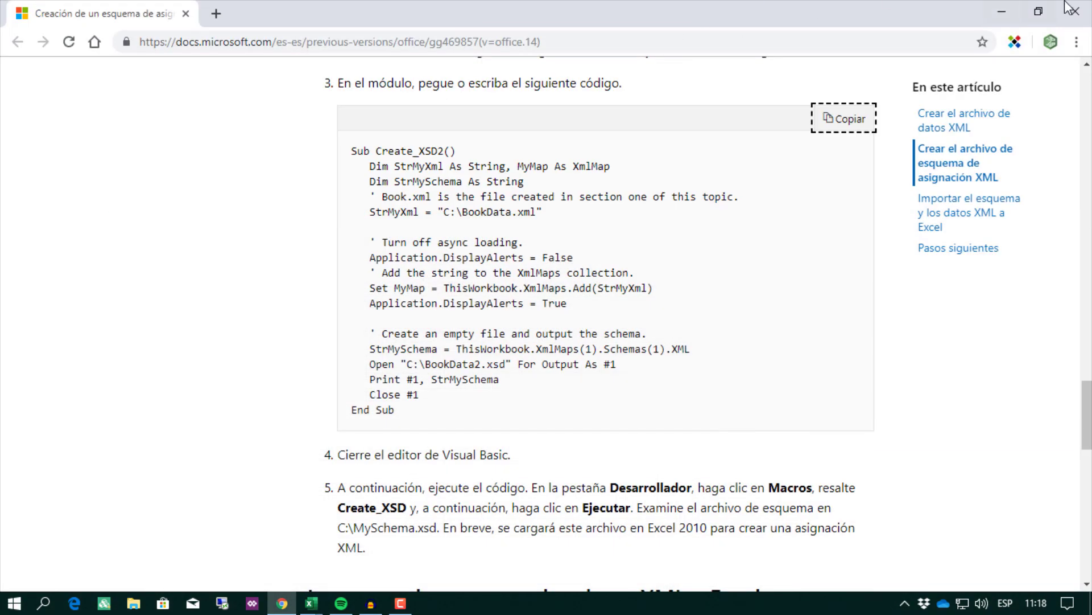
{"action": "left_click", "coordinate": [1001, 13]}
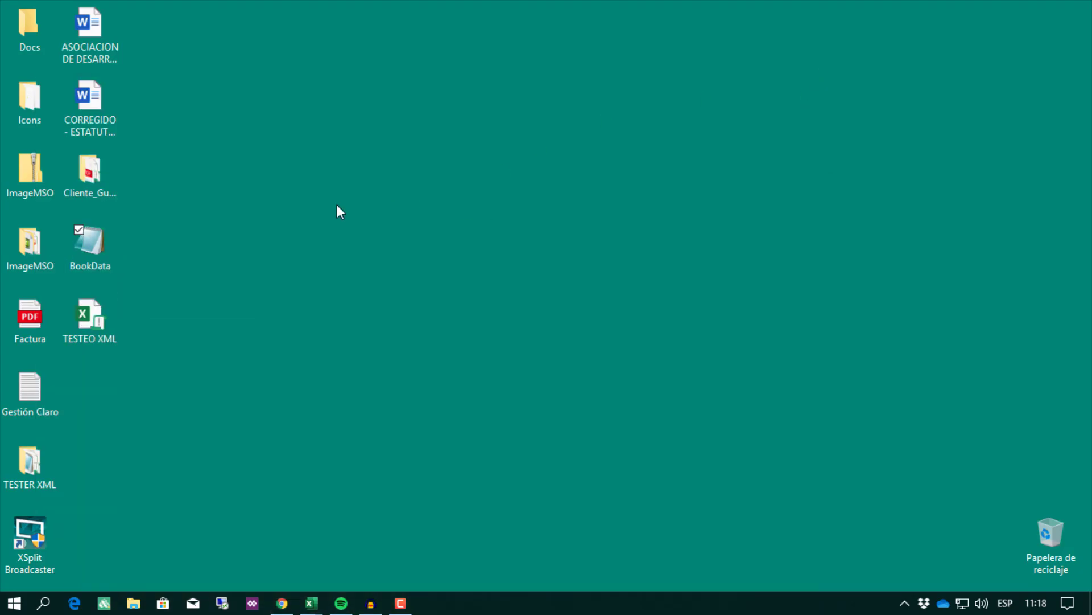
Move the TESTEO XML and BookData icons into the left icon column and bring the VBA editor back
{"action": "left_click_drag", "start_coordinate": [86, 318], "coordinate": [273, 238]}
{"action": "mouse_move", "coordinate": [99, 247]}
{"action": "left_mouse_down"}
{"action": "mouse_move", "coordinate": [376, 269]}
{"action": "mouse_move", "coordinate": [368, 252]}
{"action": "left_mouse_up"}
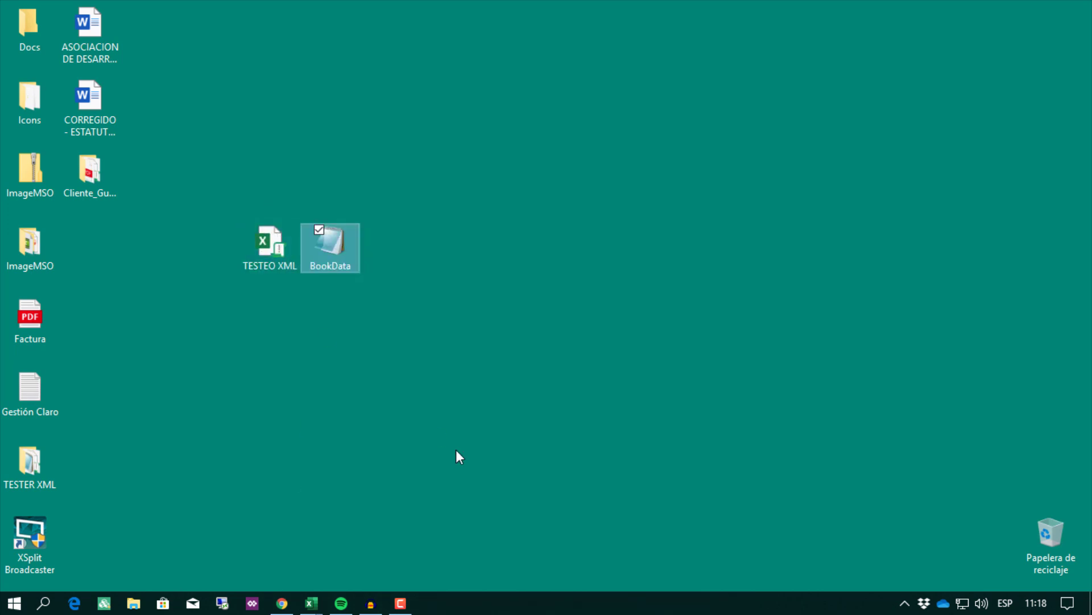
{"action": "left_click_drag", "start_coordinate": [269, 243], "coordinate": [96, 239]}
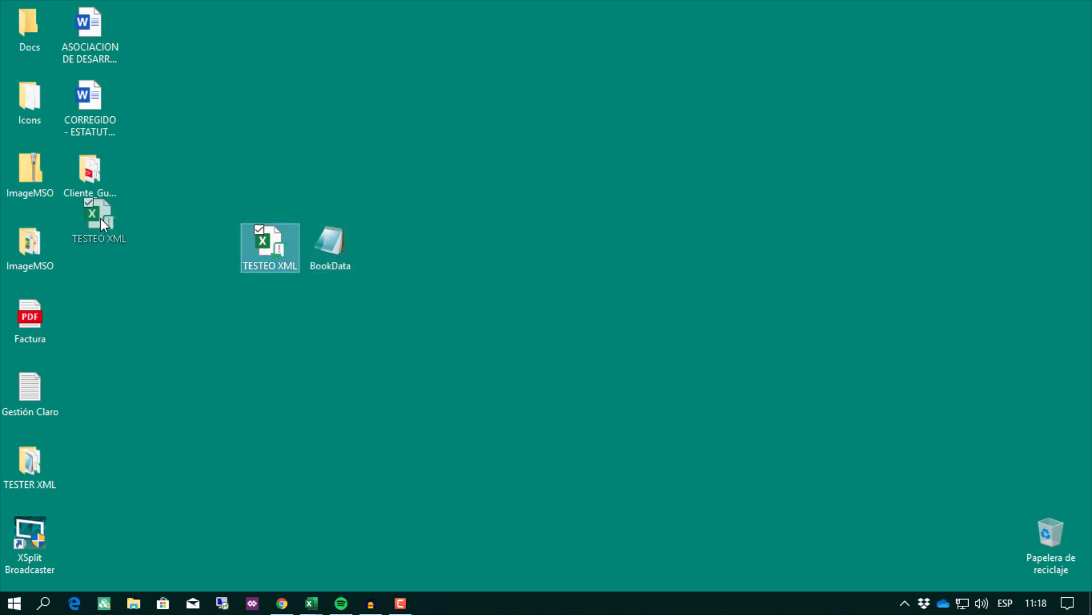
{"action": "left_click_drag", "start_coordinate": [332, 247], "coordinate": [92, 313]}
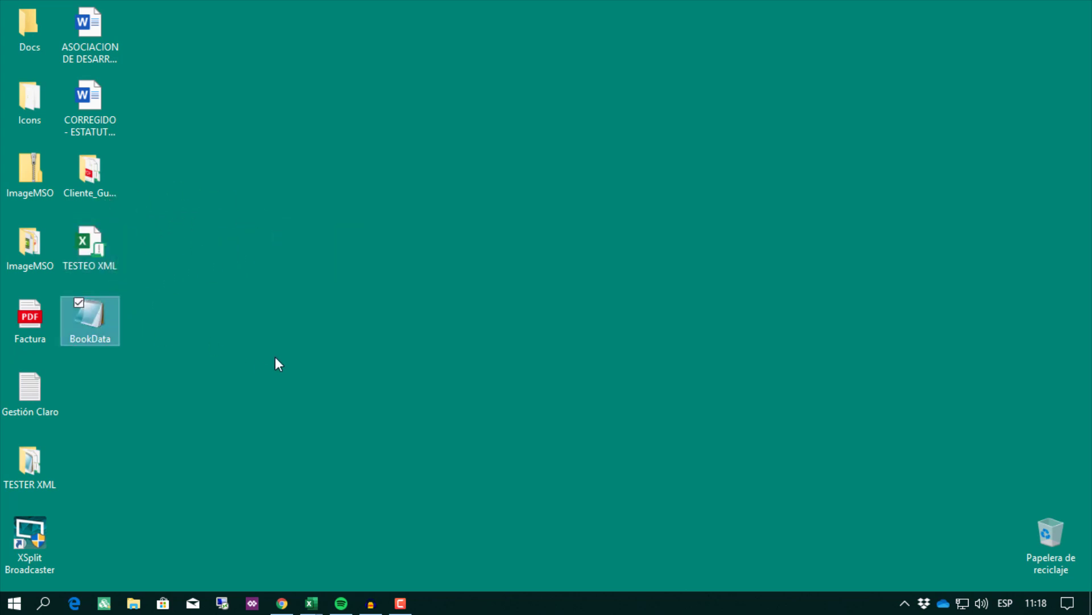
{"action": "left_click", "coordinate": [311, 603]}
{"action": "left_click", "coordinate": [333, 534]}
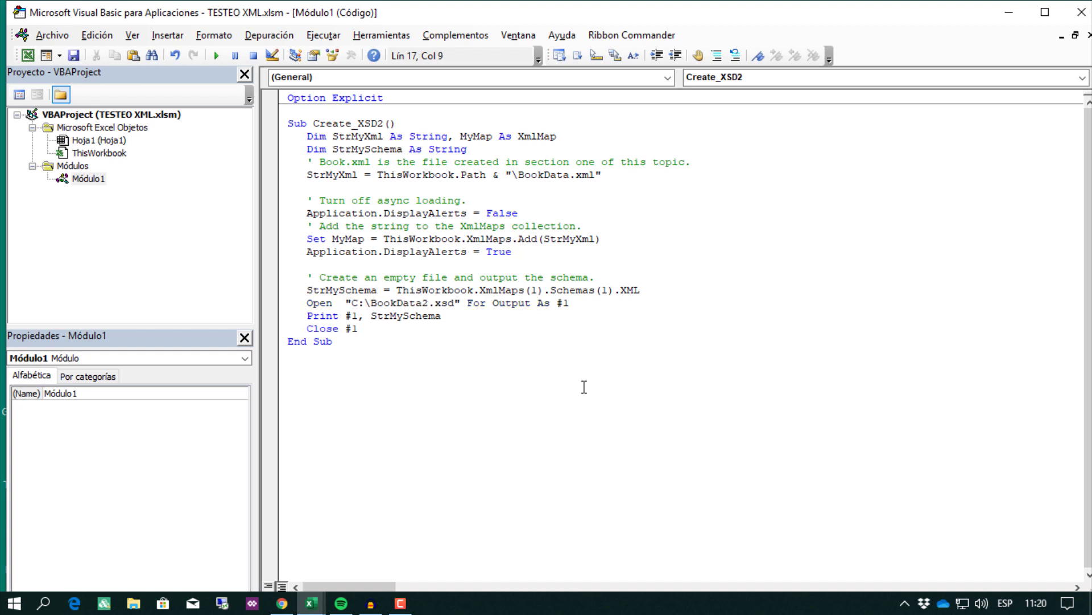
Rewrite the Open line as Open ThisWorkbook.Path & "\BookData2.xsd" For Output As #1
{"action": "type", "text": "this"}
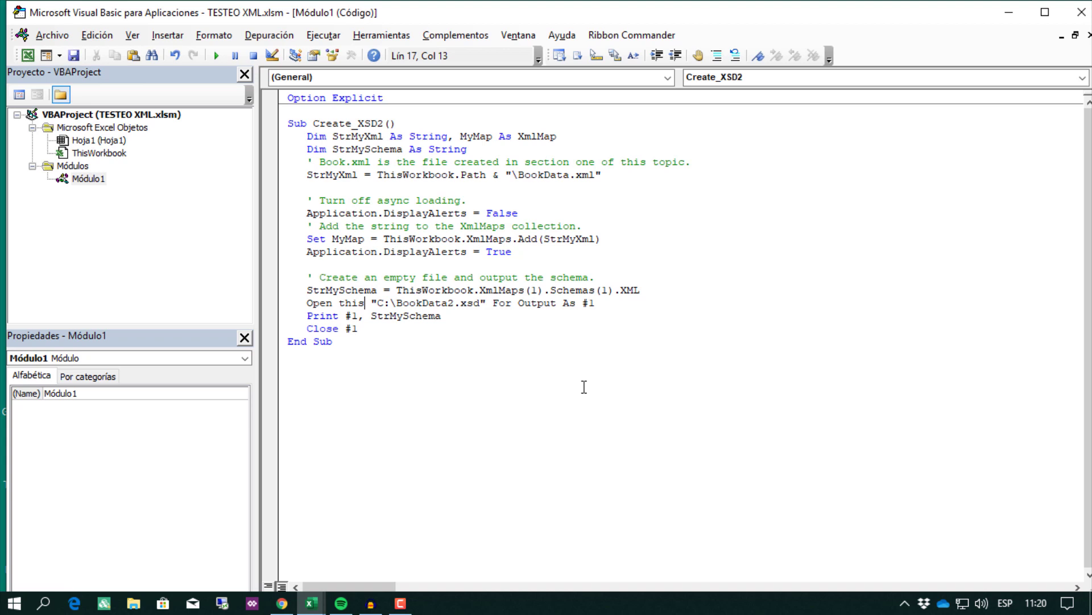
{"action": "type", "text": "workbook."}
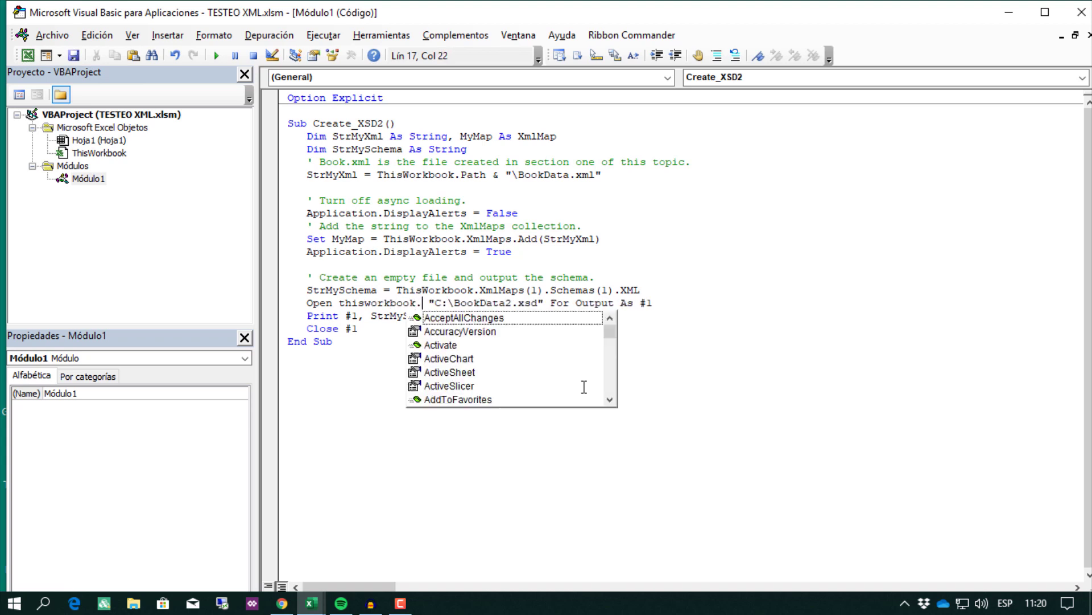
{"action": "type", "text": "p"}
{"action": "key", "text": "Tab"}
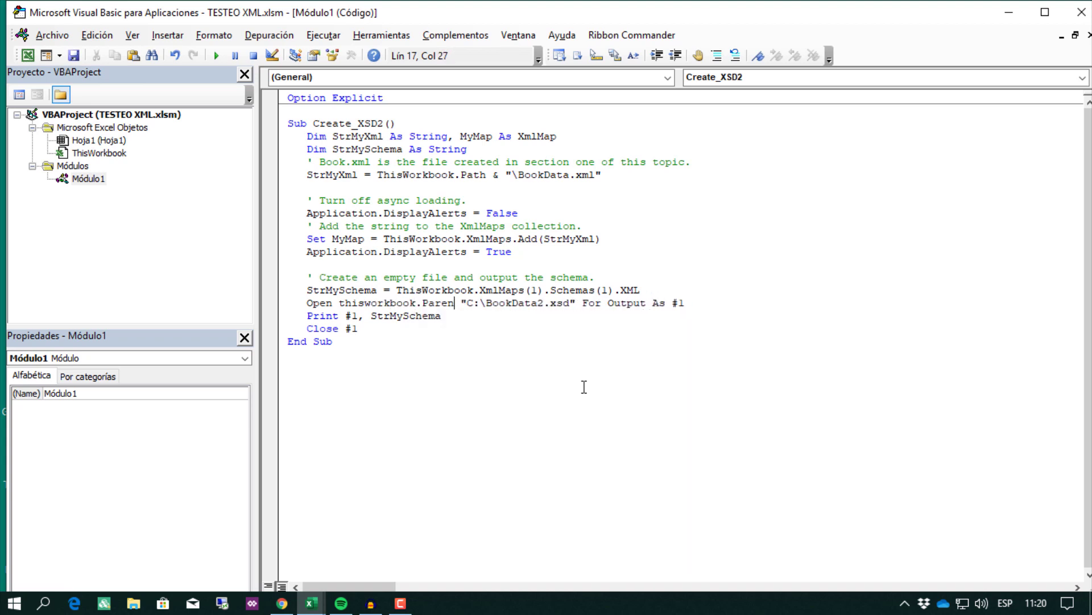
{"action": "key", "text": "BackSpace"}
{"action": "key", "text": "BackSpace"}
{"action": "key", "text": "BackSpace"}
{"action": "key", "text": "BackSpace"}
{"action": "key", "text": "BackSpace"}
{"action": "key", "text": "BackSpace"}
{"action": "type", "text": ".pah"}
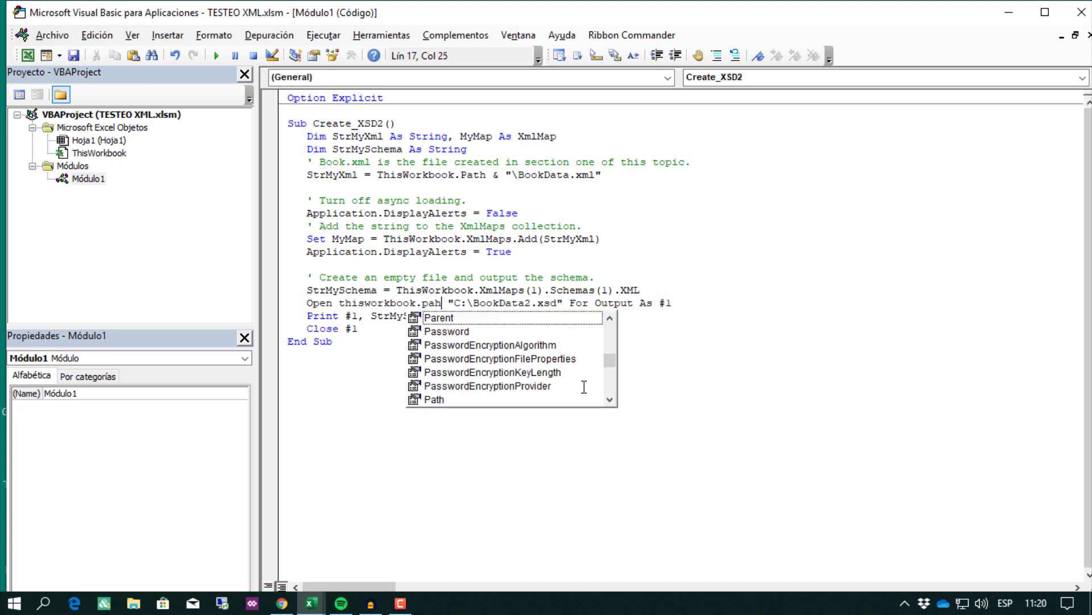
{"action": "key", "text": "BackSpace"}
{"action": "type", "text": "th "}
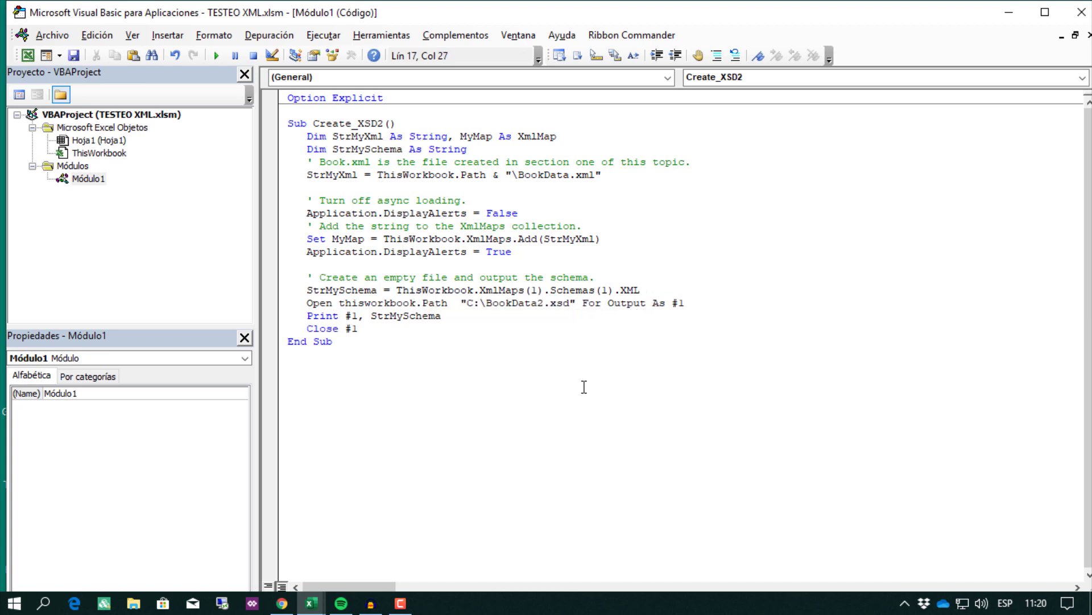
{"action": "type", "text": "&"}
{"action": "key", "text": "Delete"}
{"action": "key", "text": "Delete"}
{"action": "key", "text": "Delete"}
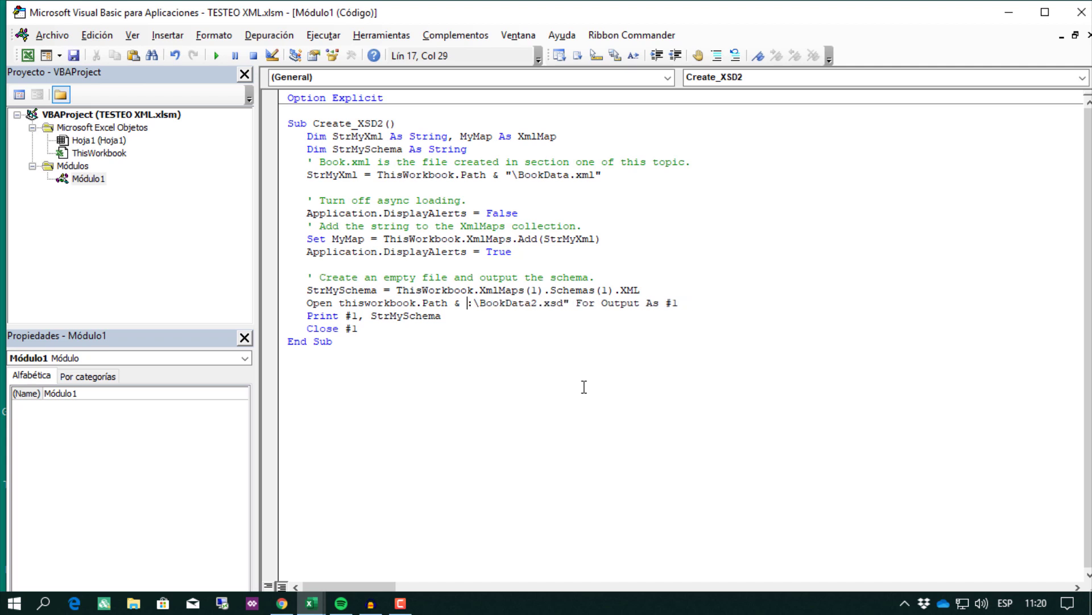
{"action": "key", "text": "Delete"}
{"action": "type", "text": "\""}
{"action": "key", "text": "Down"}
{"action": "left_click", "coordinate": [292, 149]}
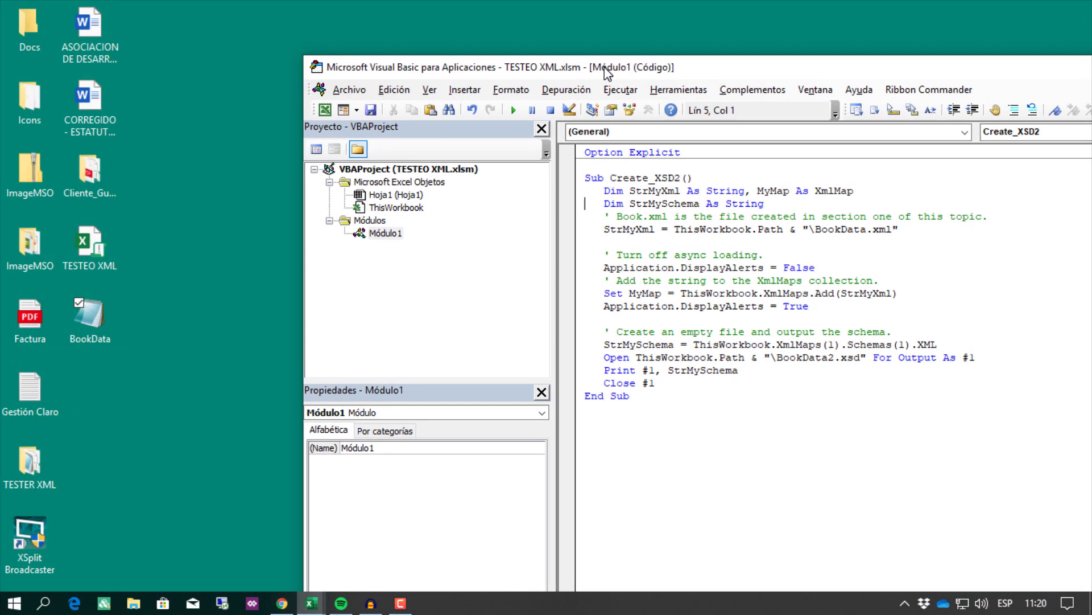
Shrink the VBA editor, run Create_XSD2, and select the new BookData2.xsd on the desktop
{"action": "left_click_drag", "start_coordinate": [307, 7], "coordinate": [543, 40]}
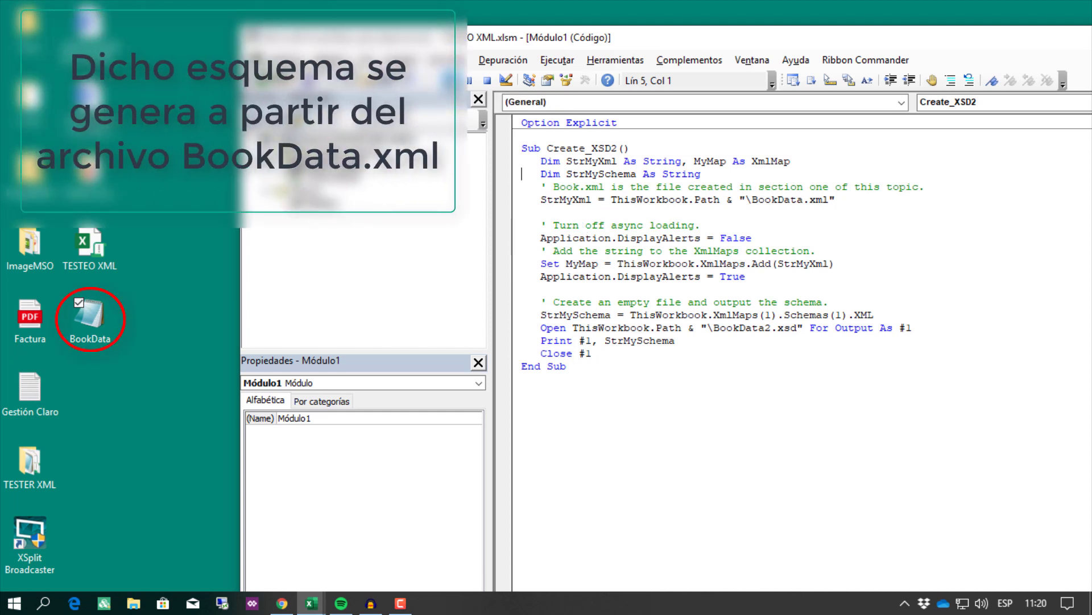
{"action": "left_click", "coordinate": [455, 80]}
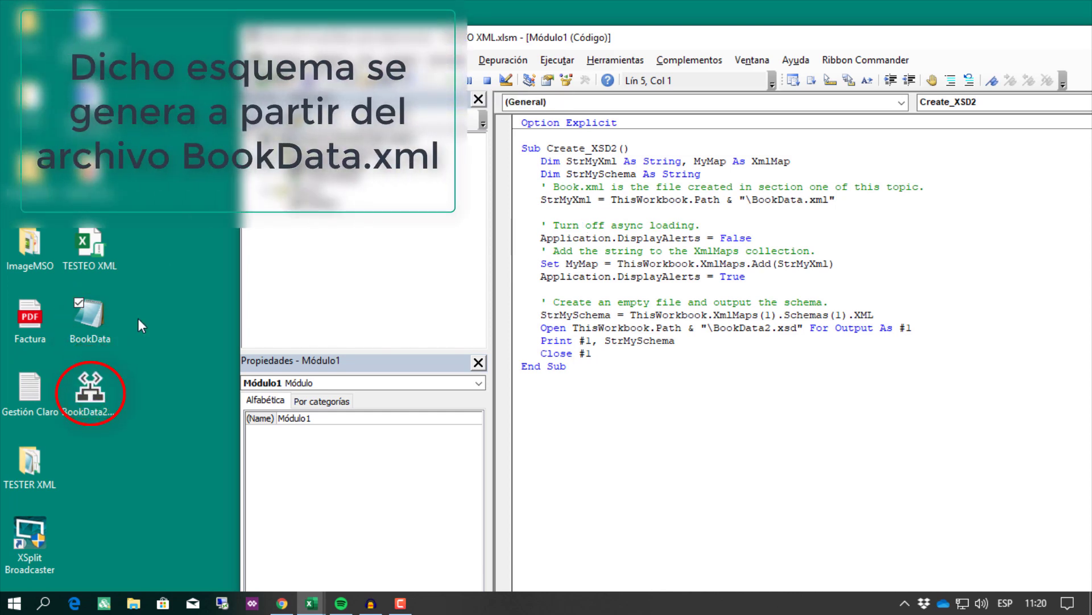
{"action": "left_click", "coordinate": [97, 387]}
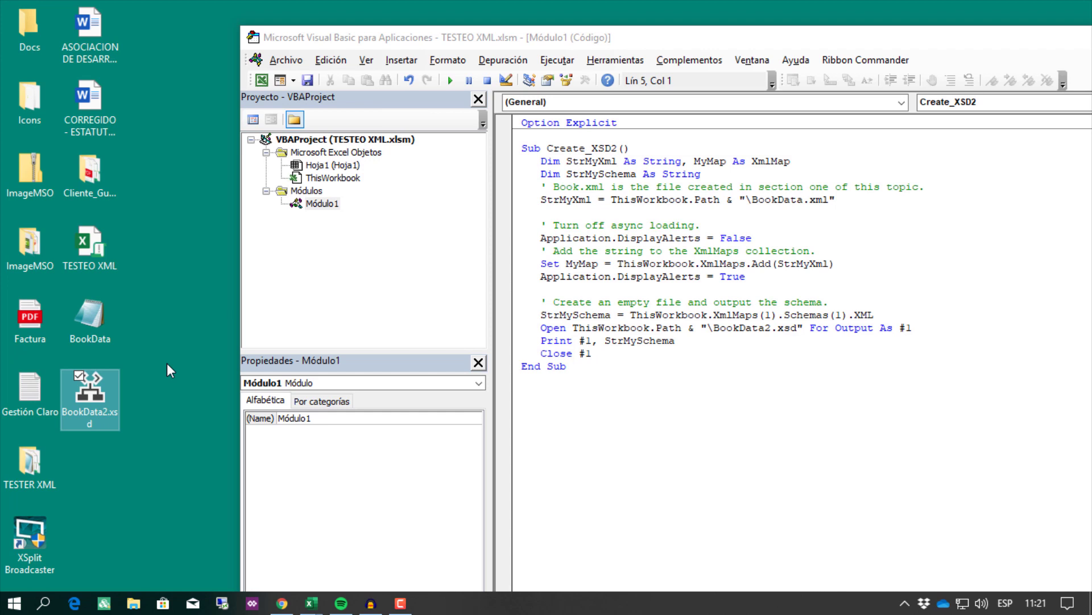
Move the VBA editor aside and show TESTEO XML's XML Source pane with BookInfo_Map
{"action": "left_click", "coordinate": [307, 80]}
{"action": "left_click_drag", "start_coordinate": [590, 41], "coordinate": [404, 44]}
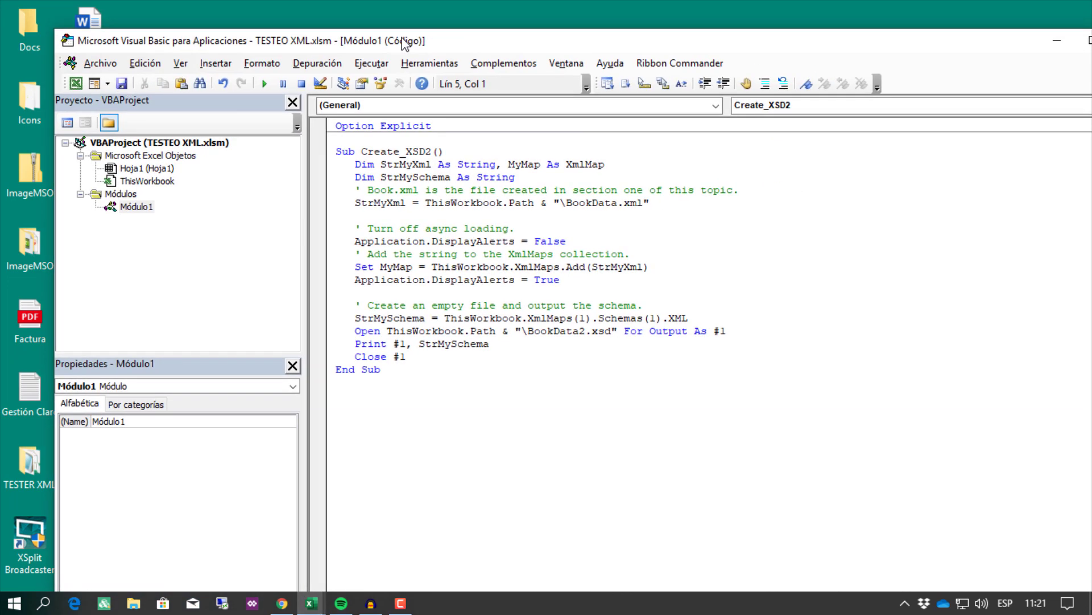
{"action": "left_click_drag", "start_coordinate": [884, 43], "coordinate": [857, 42]}
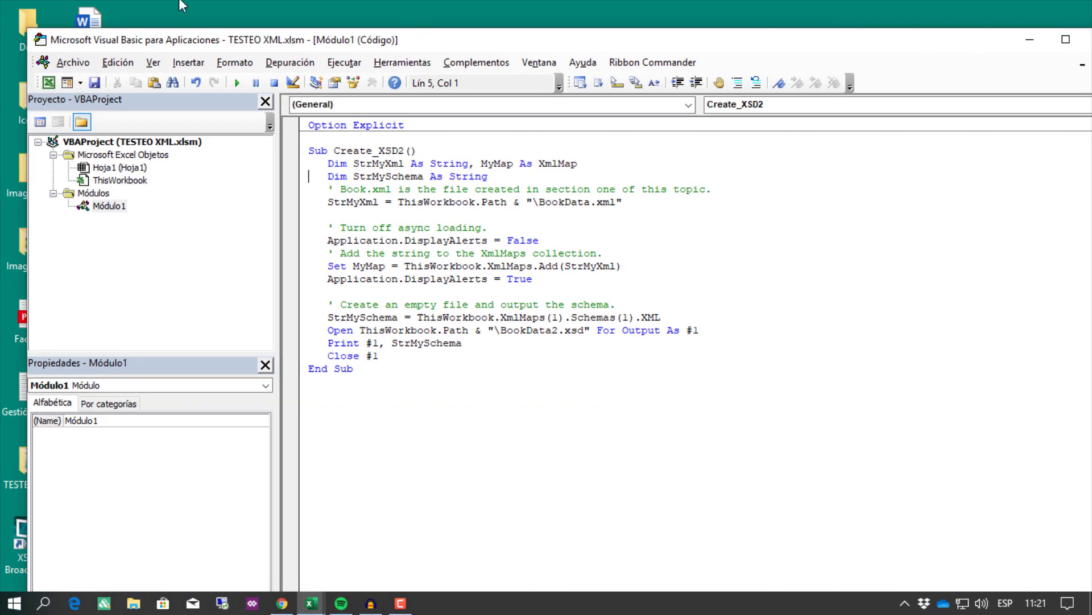
{"action": "left_click", "coordinate": [49, 83]}
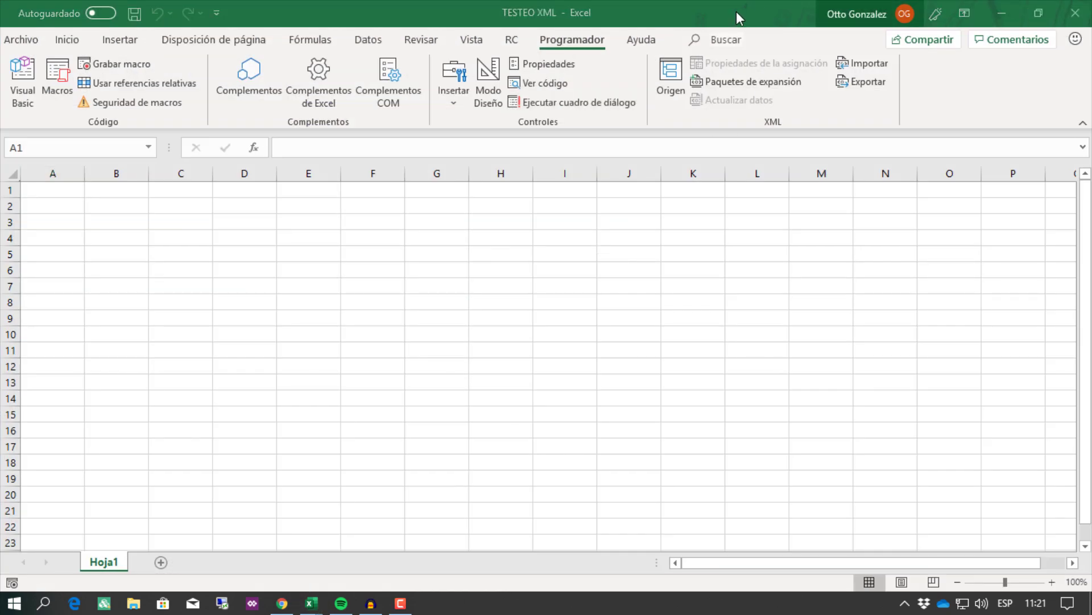
{"action": "left_click", "coordinate": [671, 83]}
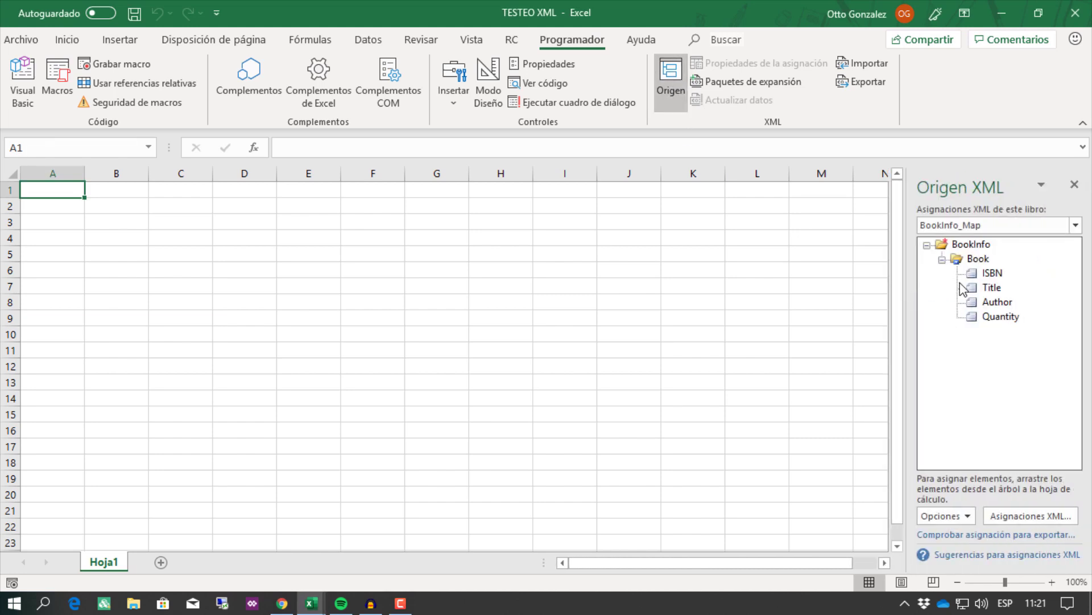
Close TESTEO XML, saving its changes, and deselect BookData2.xsd on the desktop
{"action": "left_click", "coordinate": [1077, 13]}
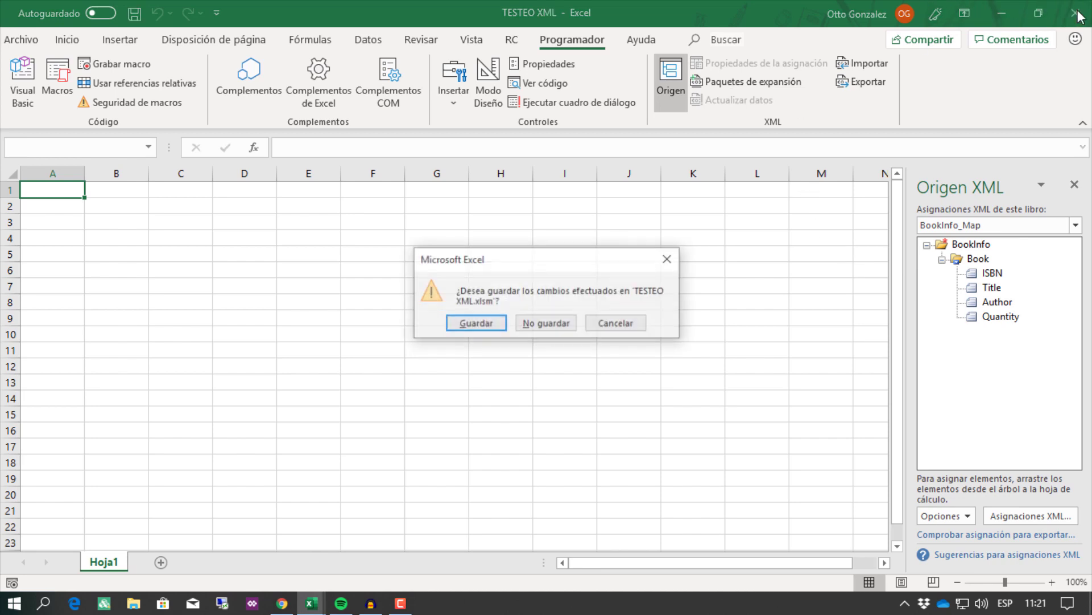
{"action": "left_click", "coordinate": [477, 324]}
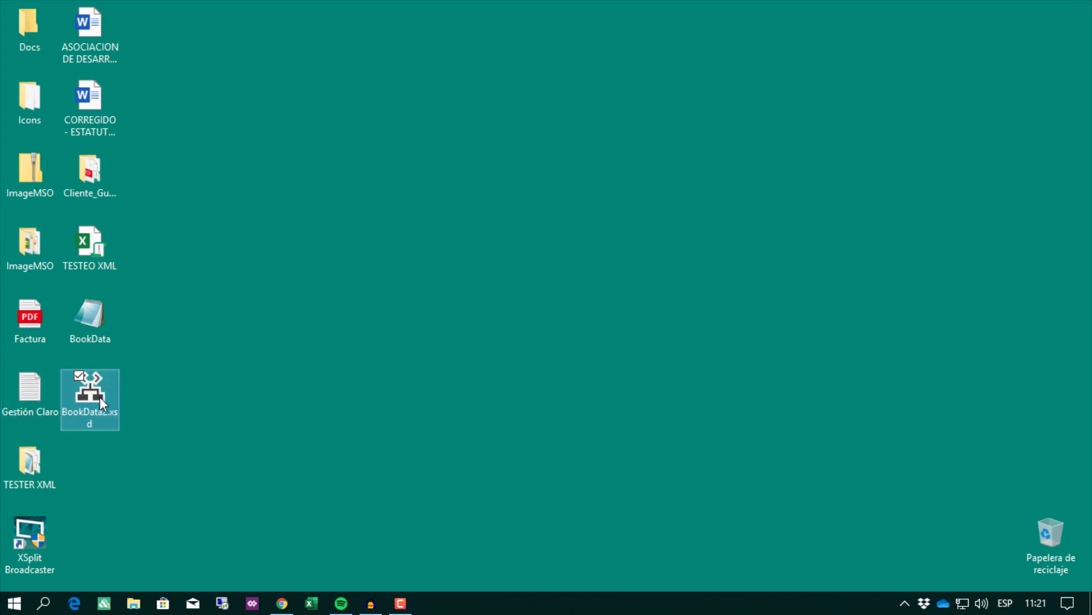
{"action": "left_click", "coordinate": [298, 381]}
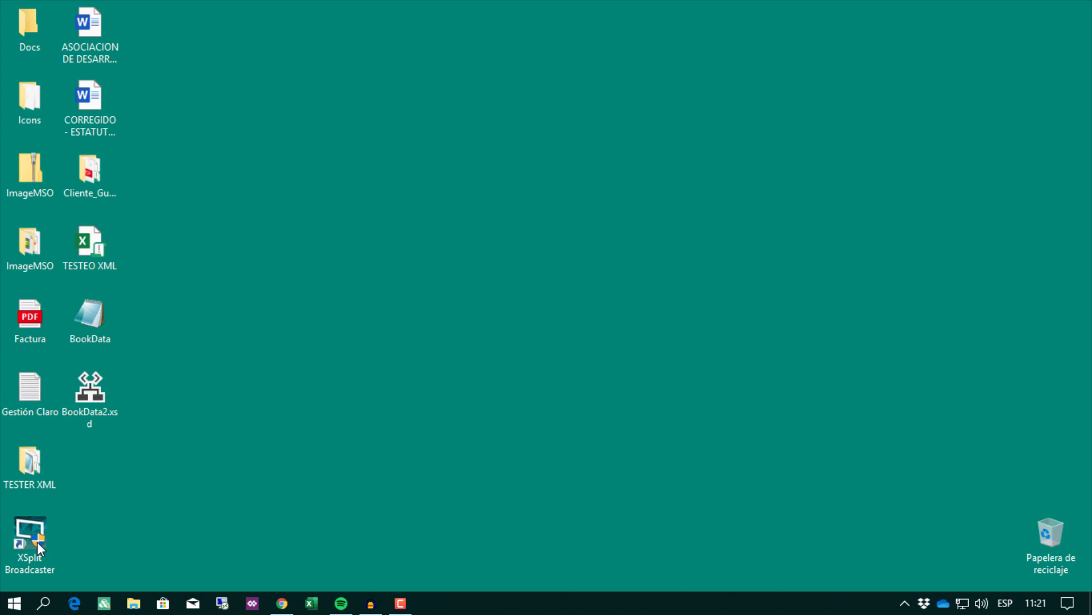
Launch Excel and create a new blank workbook
{"action": "left_click", "coordinate": [14, 603]}
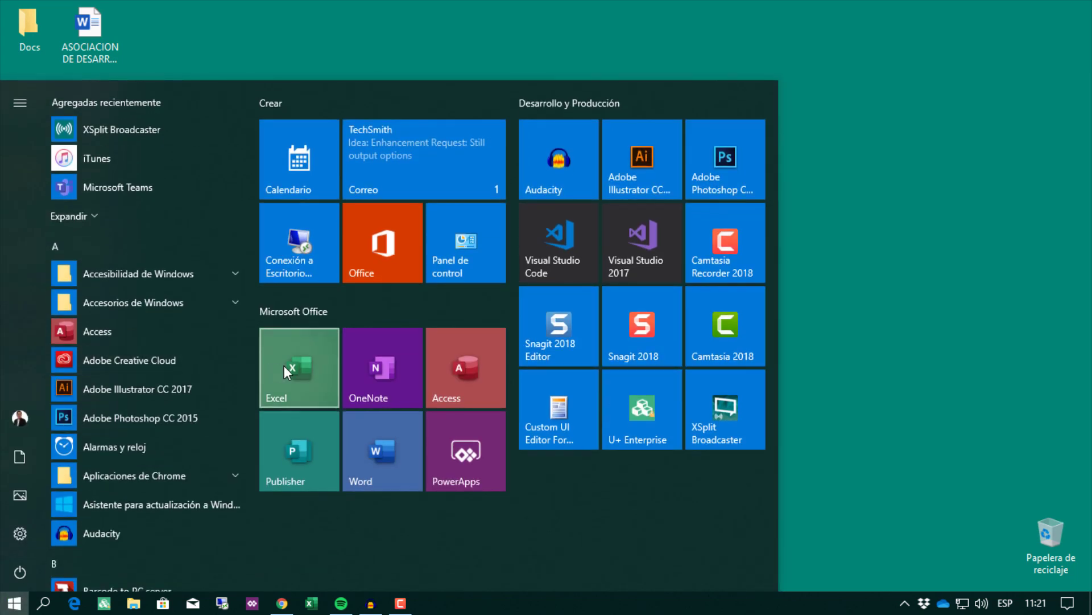
{"action": "left_click", "coordinate": [284, 370]}
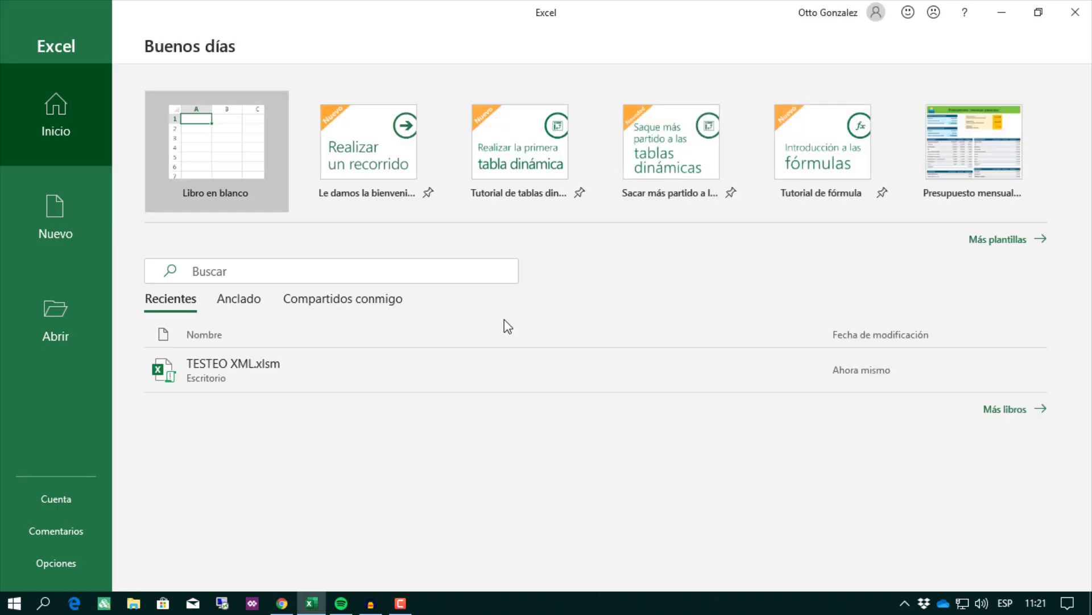
{"action": "left_click", "coordinate": [222, 155]}
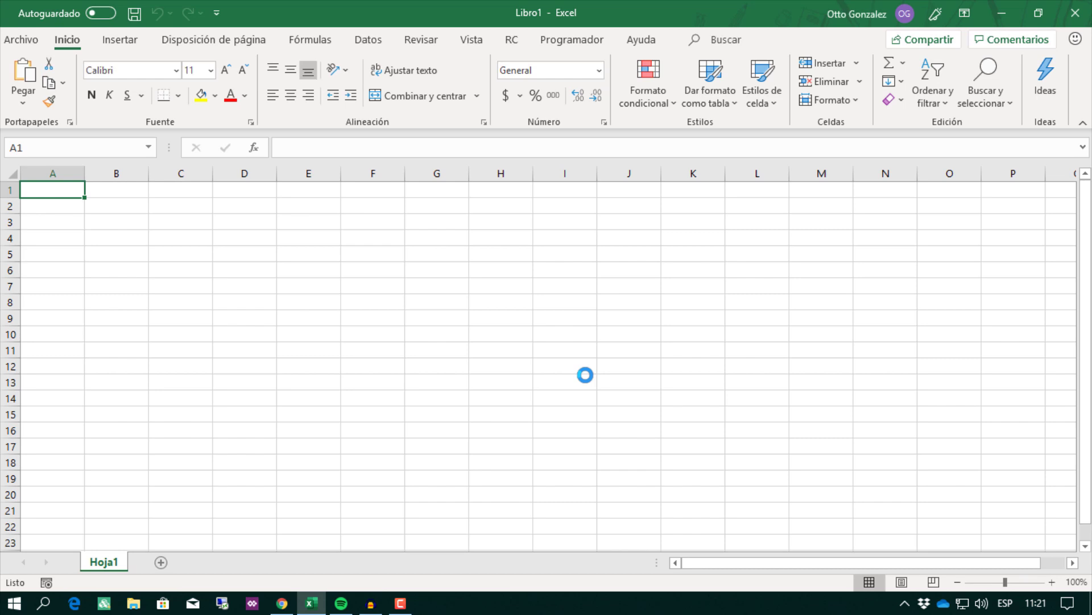
Add Desktop\BookData2.xsd as an XML map in the XML Source pane
{"action": "left_click", "coordinate": [573, 41]}
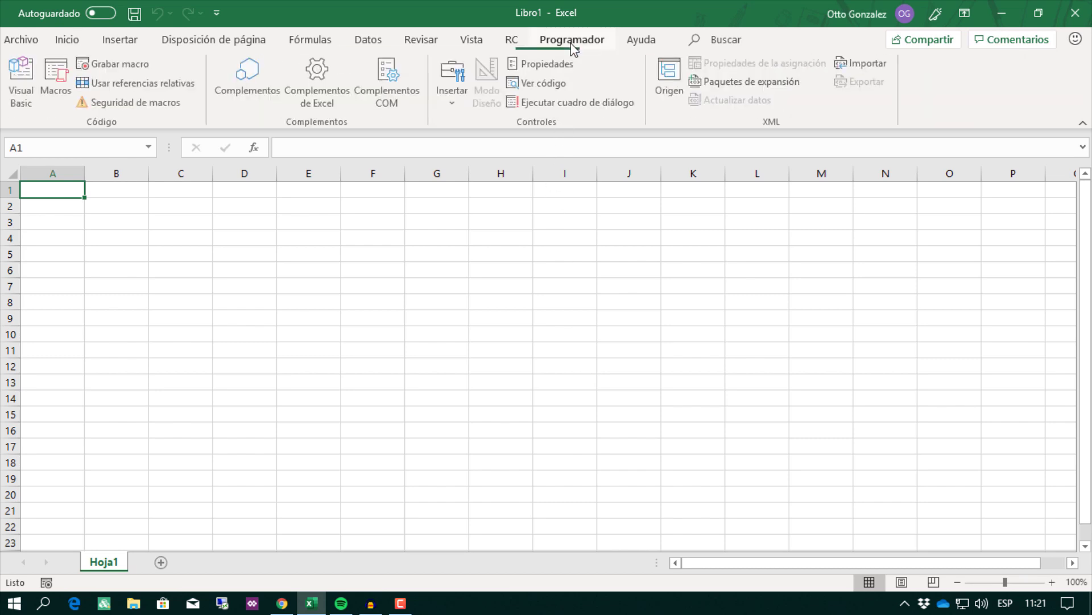
{"action": "left_click", "coordinate": [670, 80]}
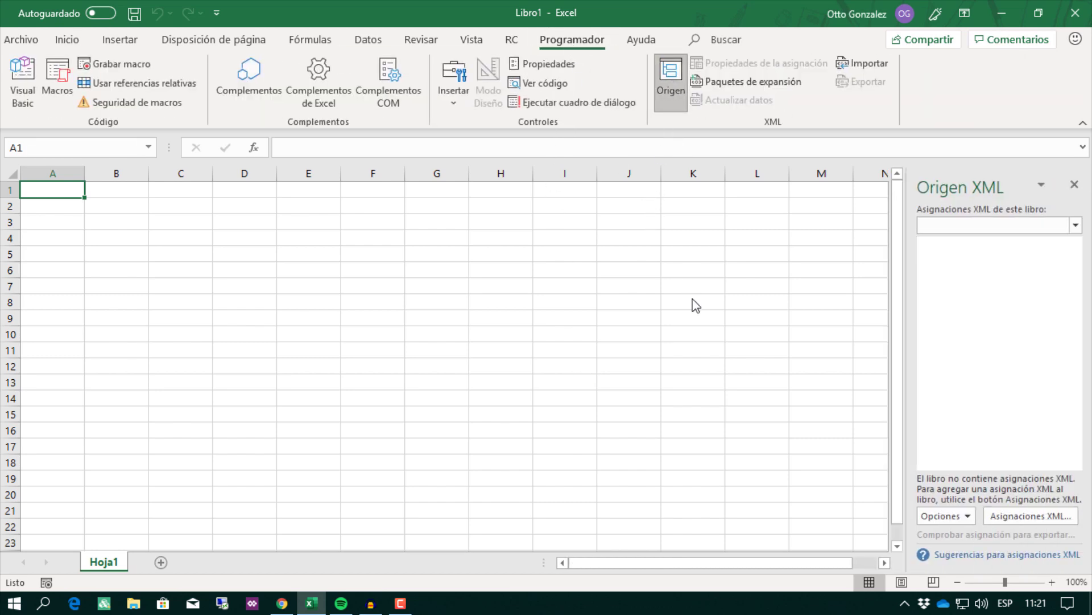
{"action": "left_click", "coordinate": [1009, 521]}
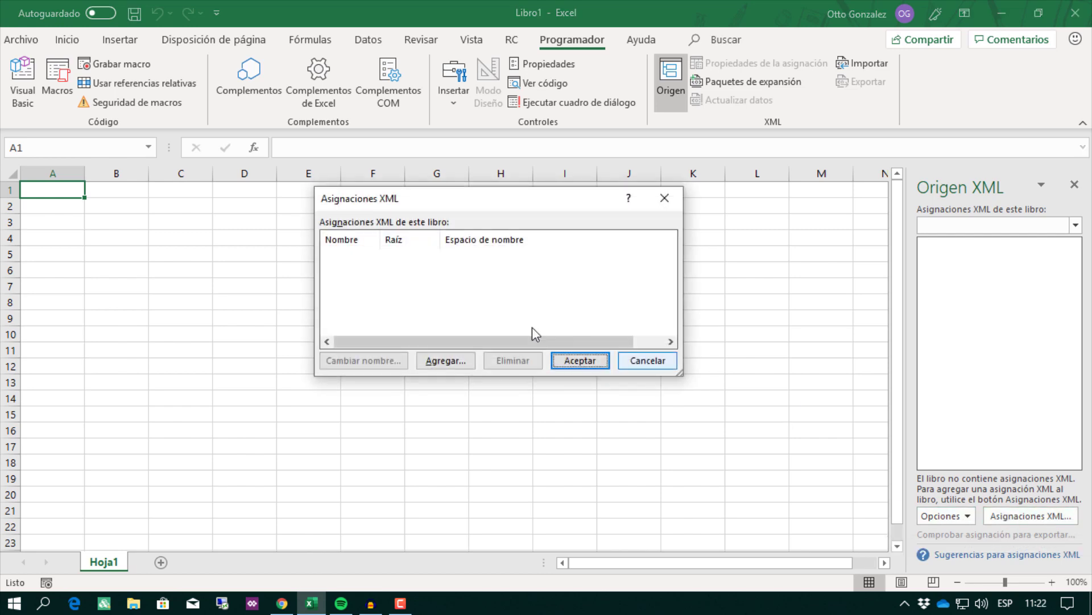
{"action": "left_click", "coordinate": [428, 365]}
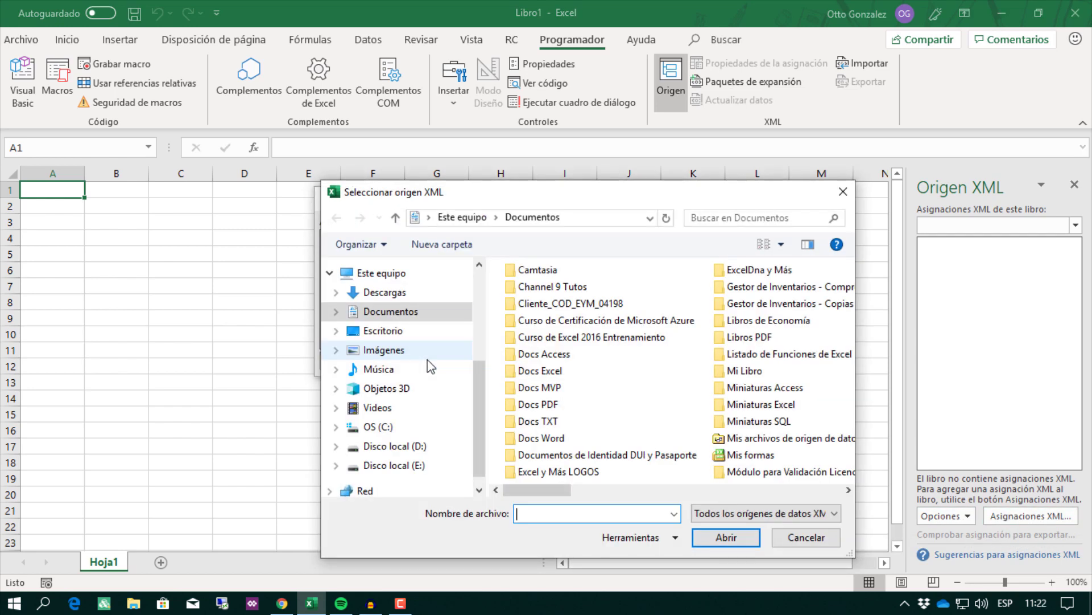
{"action": "left_click", "coordinate": [377, 331]}
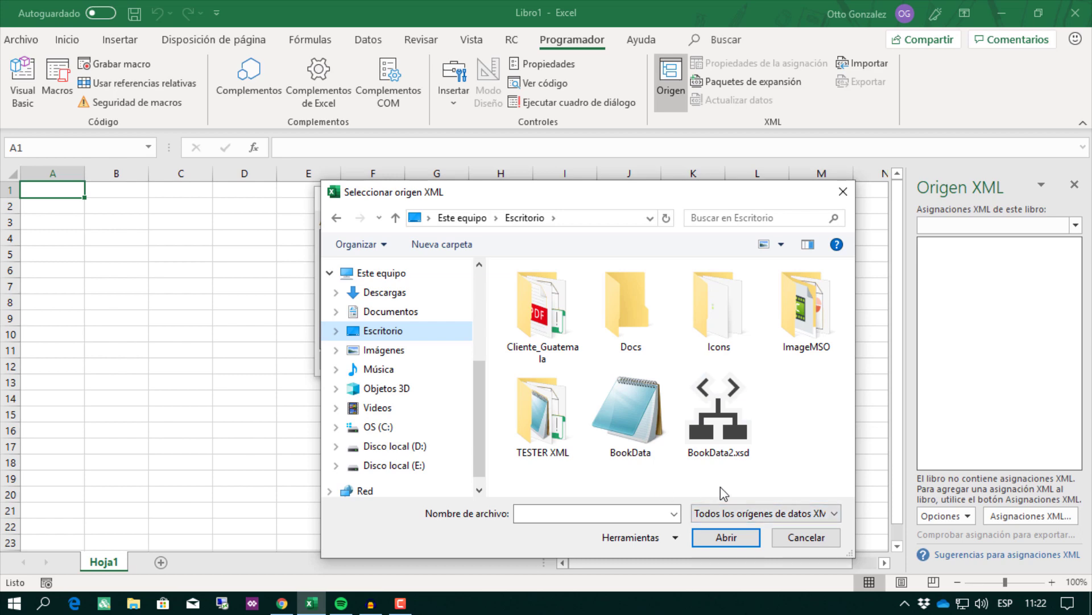
{"action": "double_click", "coordinate": [721, 438]}
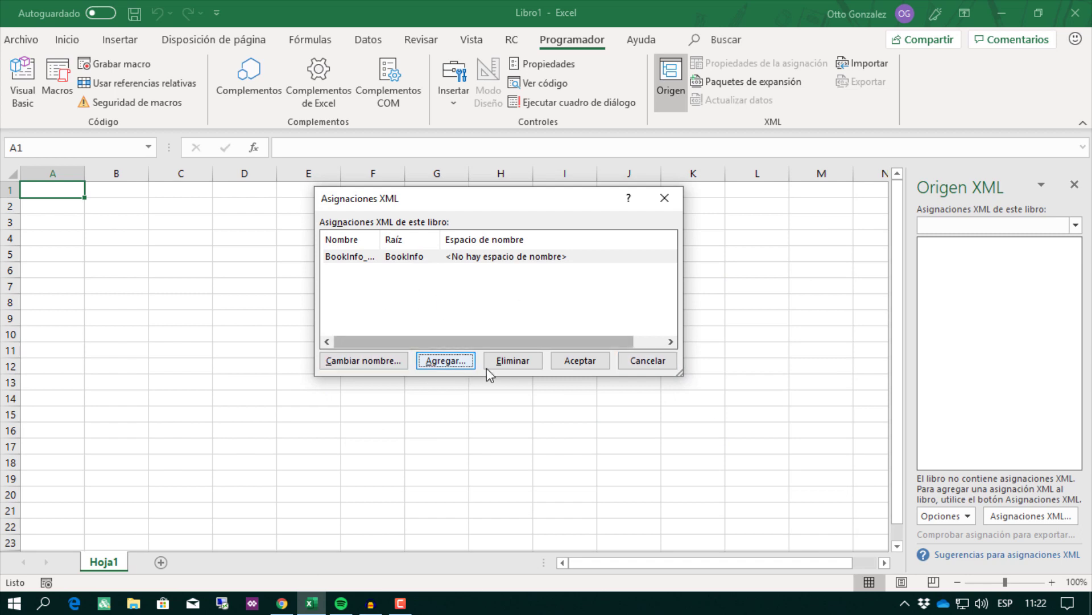
{"action": "left_click", "coordinate": [587, 364]}
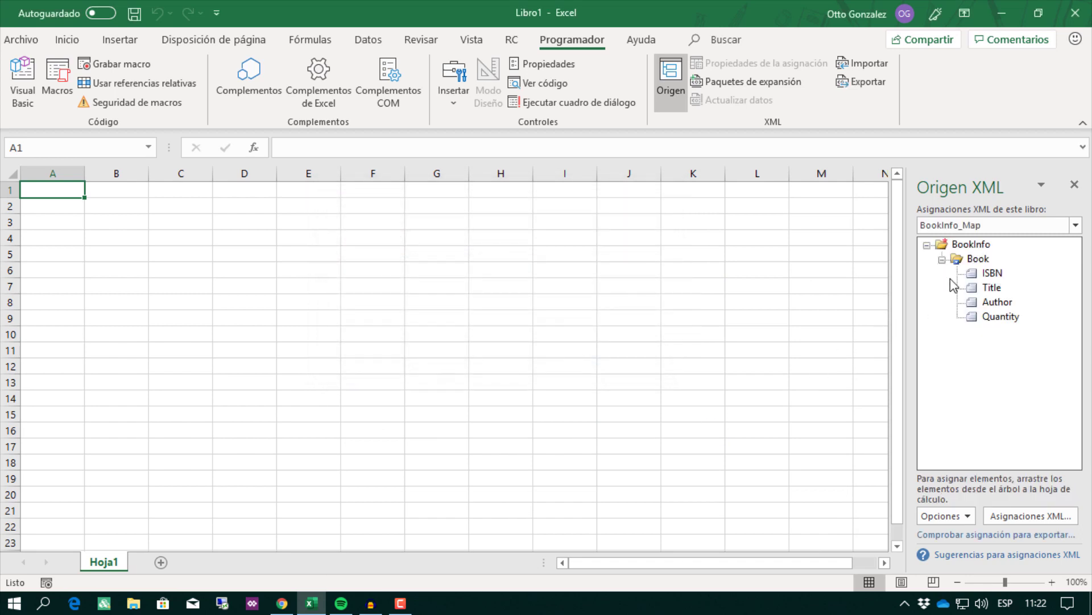
Drag the BookInfo element tree onto the sheet to map it as a table at C3
{"action": "left_click", "coordinate": [971, 244]}
{"action": "left_click_drag", "start_coordinate": [967, 249], "coordinate": [179, 211]}
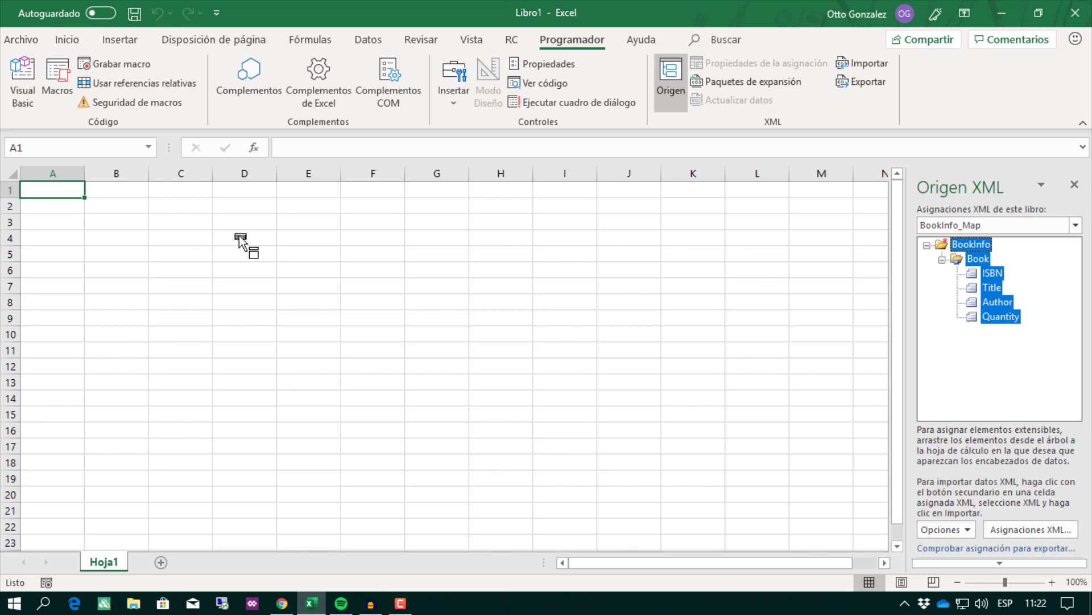
{"action": "left_click_drag", "start_coordinate": [179, 211], "coordinate": [178, 220]}
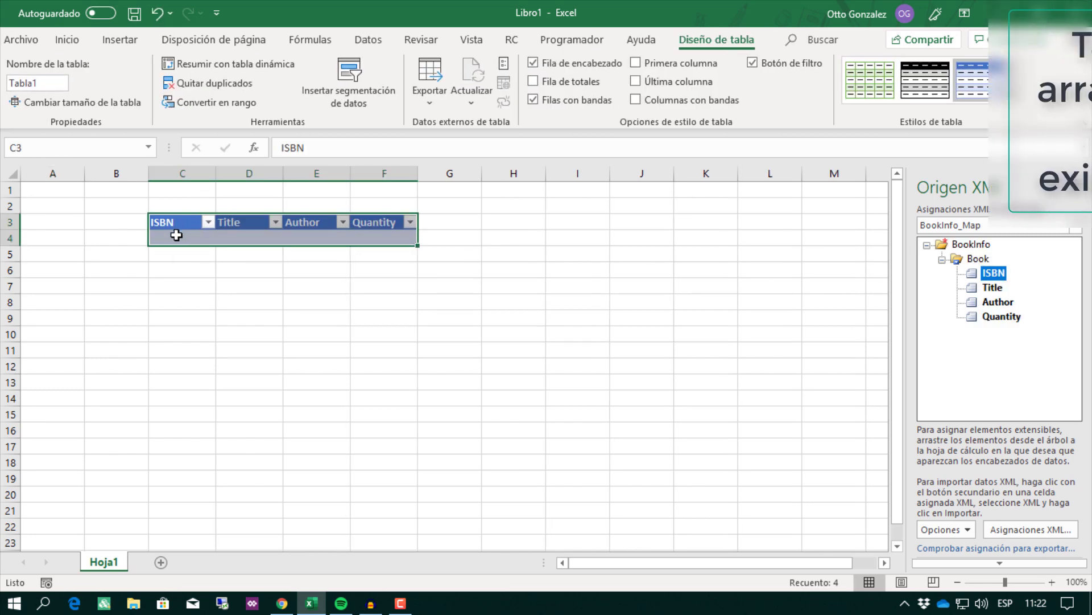
Enter the first book: ISBN 3334345, title Tema 1, author autor 1, quantity 11
{"action": "left_click", "coordinate": [180, 235]}
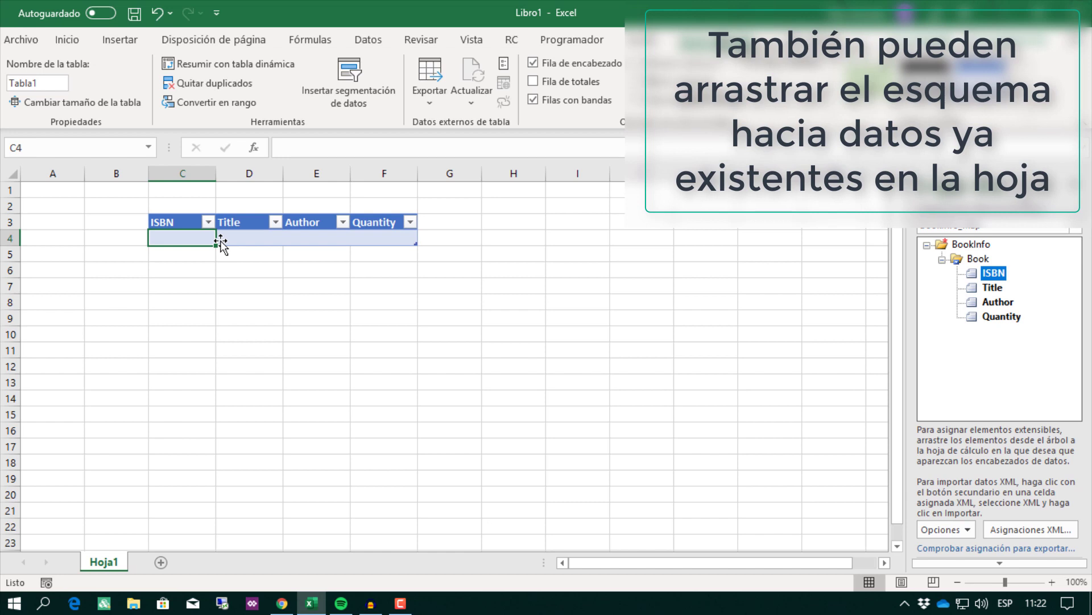
{"action": "type", "text": "3334345"}
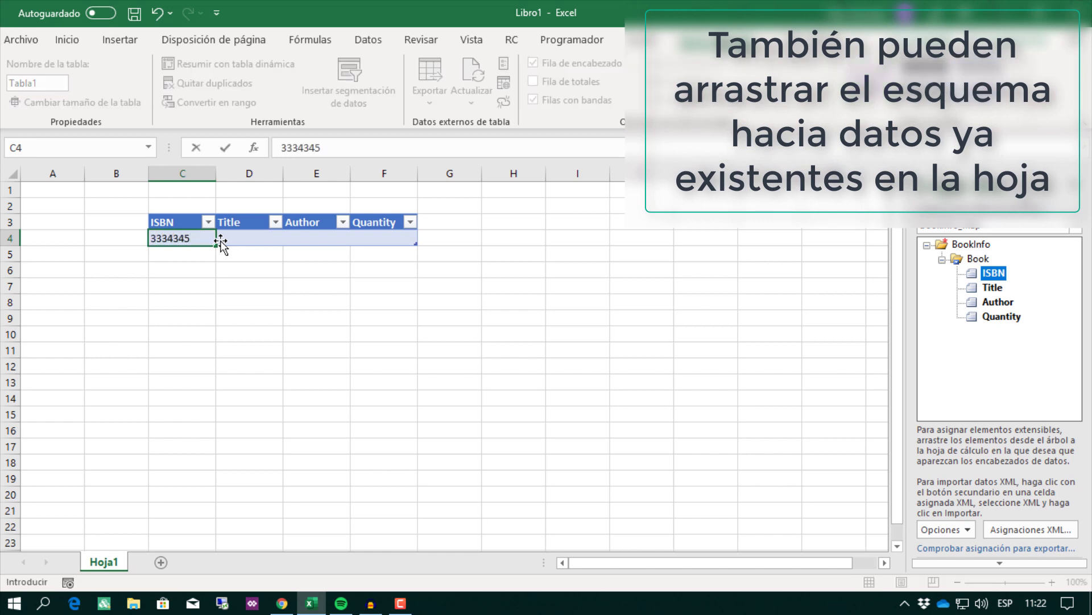
{"action": "key", "text": "Tab"}
{"action": "type", "text": "T"}
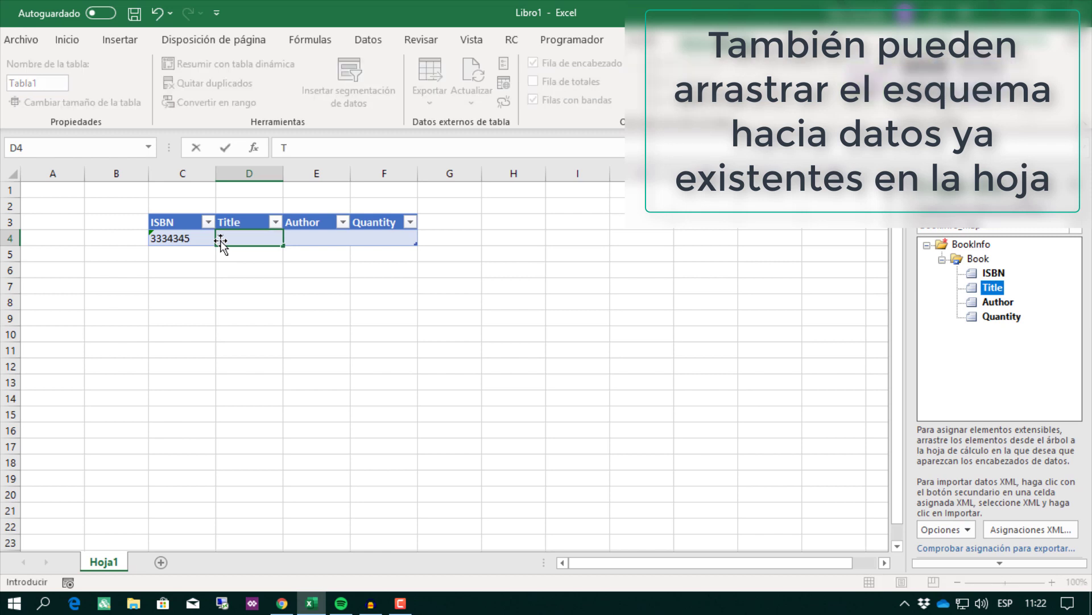
{"action": "type", "text": "ema"}
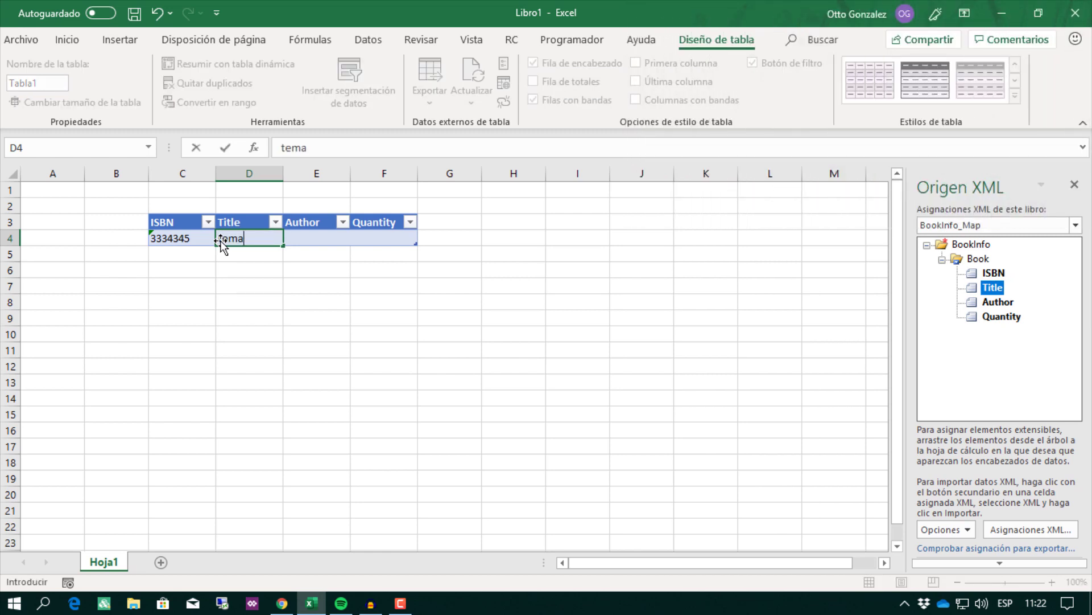
{"action": "type", "text": " 1"}
{"action": "key", "text": "Tab"}
{"action": "type", "text": "au"}
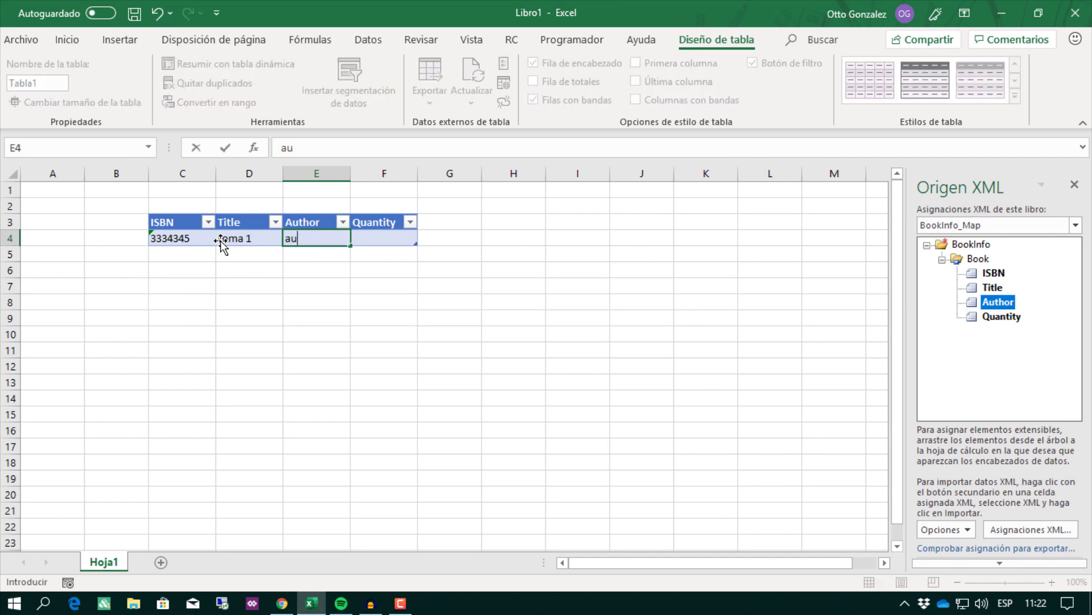
{"action": "type", "text": "tor 1"}
{"action": "key", "text": "Tab"}
{"action": "key", "text": "Tab"}
{"action": "key", "text": "Left"}
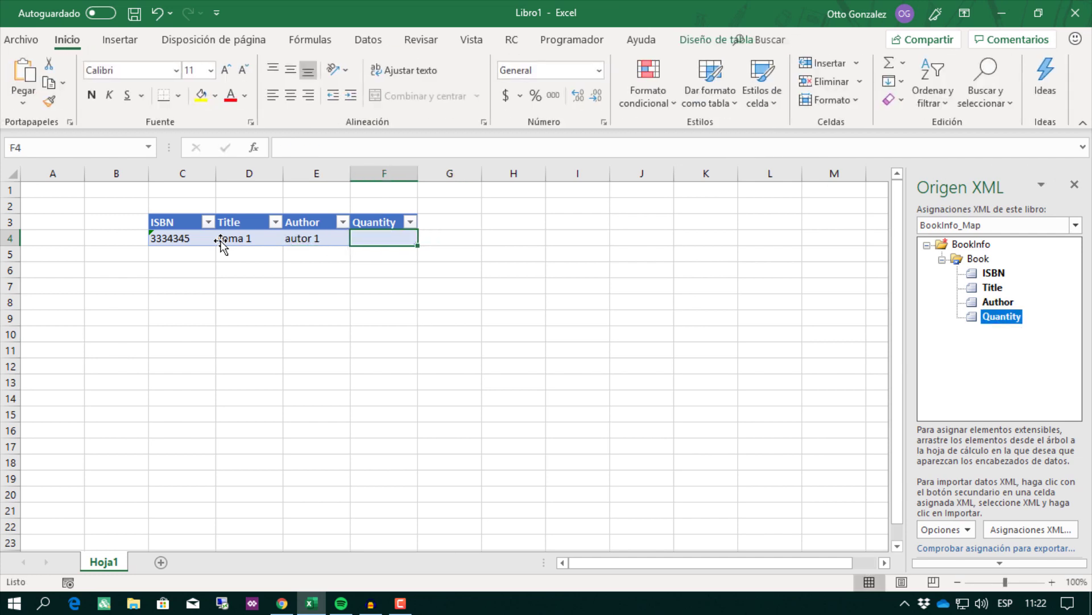
{"action": "type", "text": "11"}
{"action": "key", "text": "Return"}
Enter the second book: ISBN 343445, title tema 2, author autor 2, quantity 22
{"action": "key", "text": "Left"}
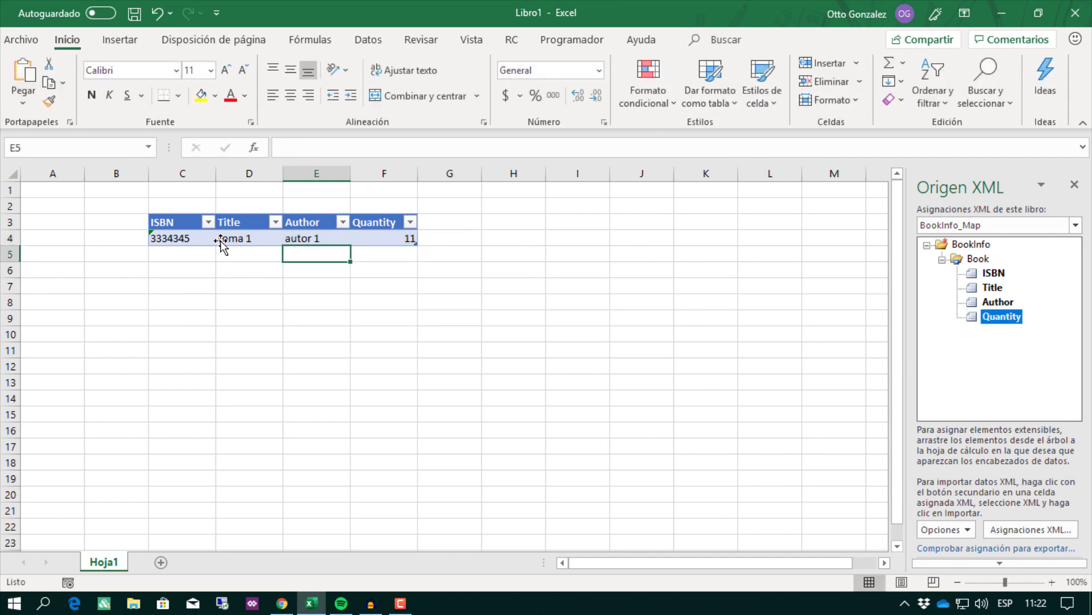
{"action": "key", "text": "Left"}
{"action": "key", "text": "Left"}
{"action": "type", "text": "343"}
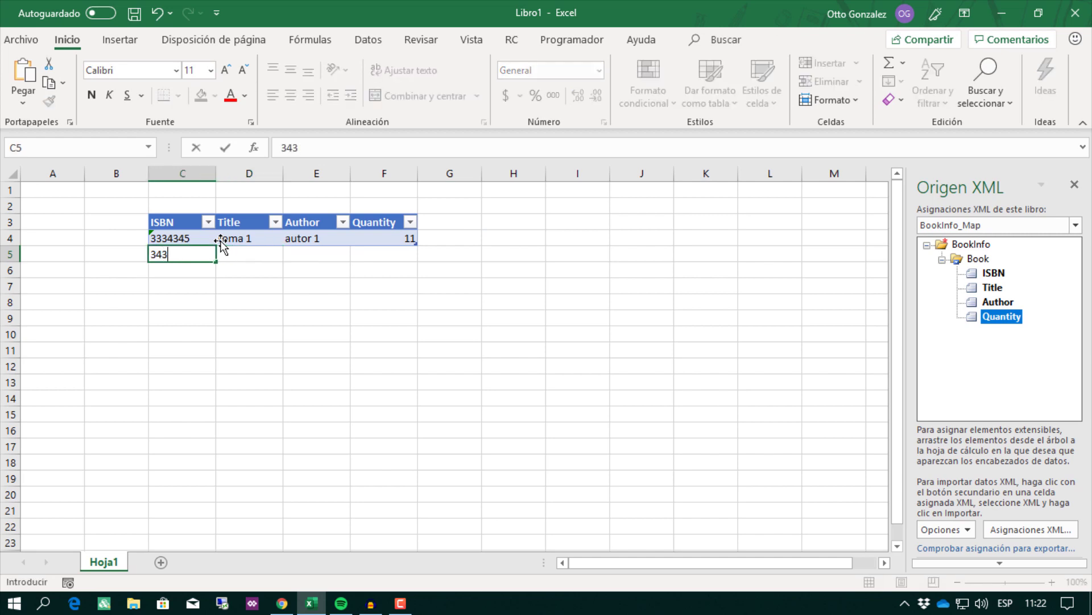
{"action": "type", "text": "445"}
{"action": "key", "text": "Tab"}
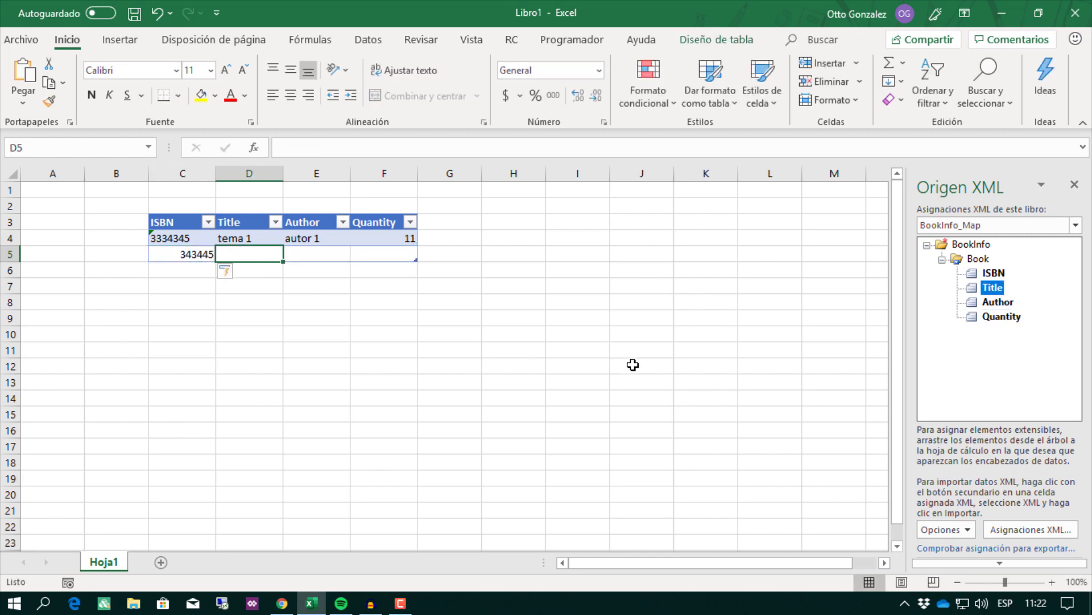
{"action": "type", "text": "tema 2"}
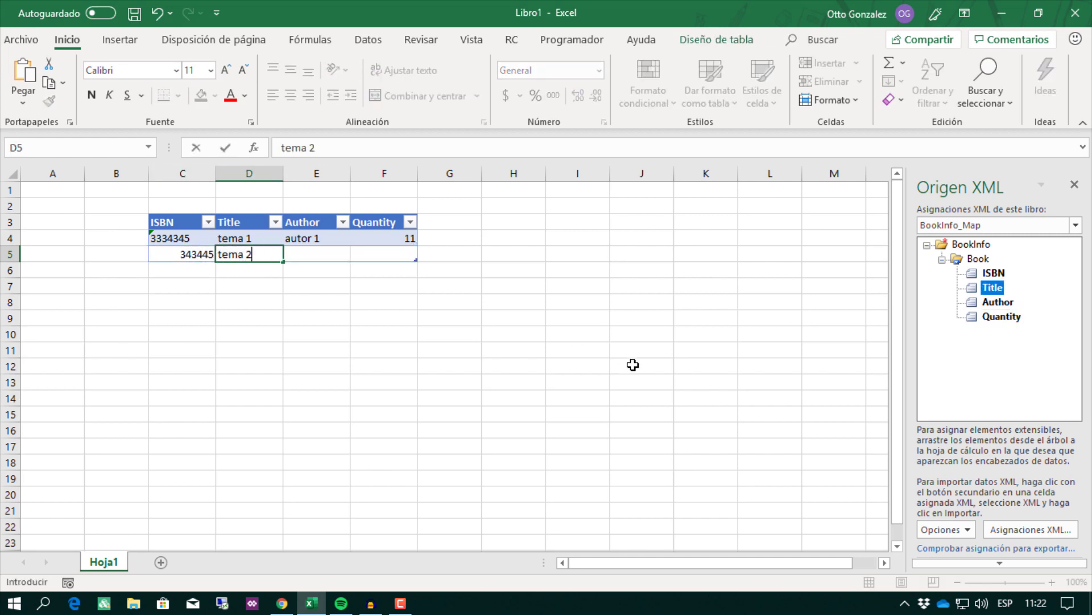
{"action": "key", "text": "Tab"}
{"action": "type", "text": "aut"}
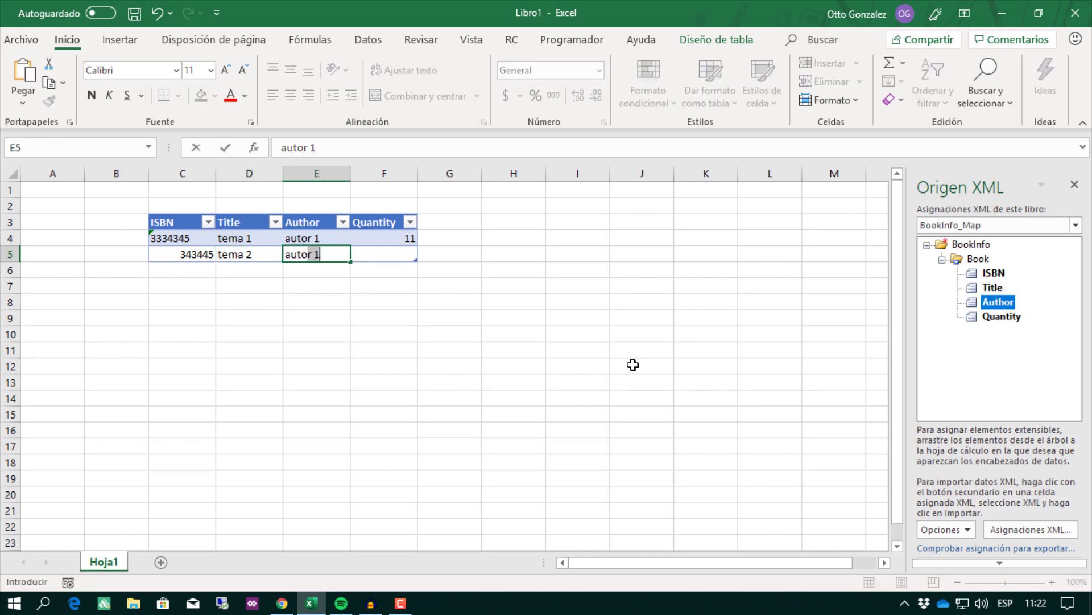
{"action": "type", "text": "or 2"}
{"action": "key", "text": "Tab"}
{"action": "type", "text": "2"}
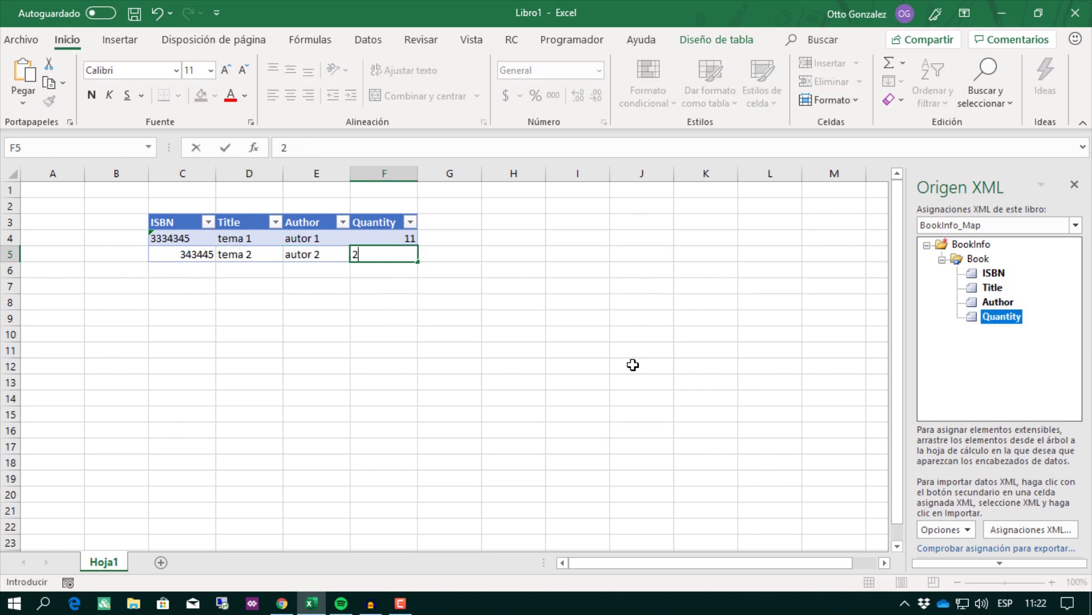
{"action": "type", "text": "2"}
{"action": "key", "text": "ctrl+Return"}
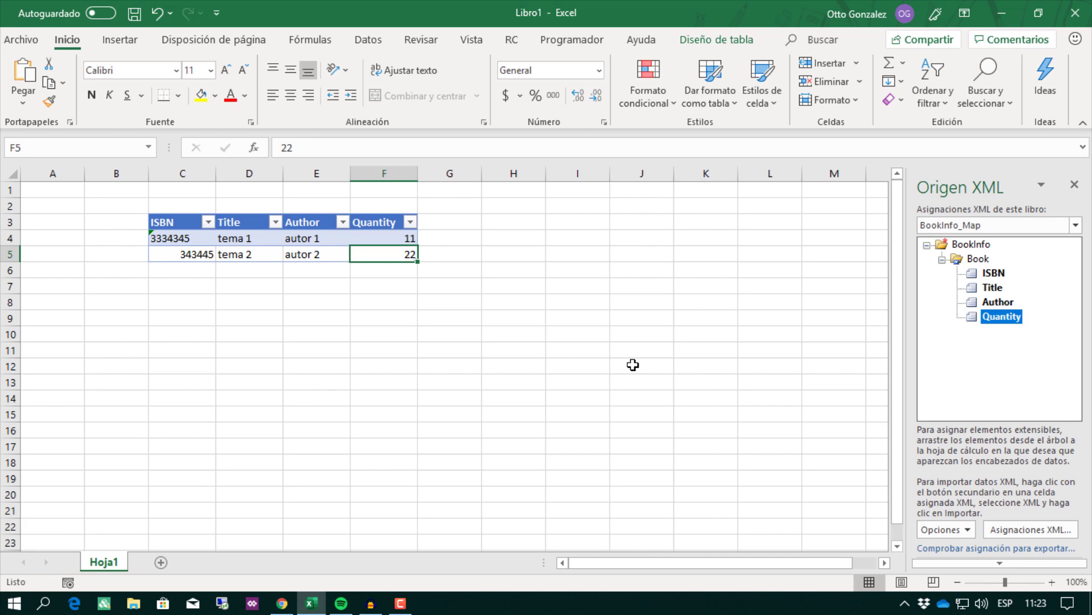
Export the table's XML data to the desktop as DATA, then close the workbook
{"action": "left_click", "coordinate": [178, 223]}
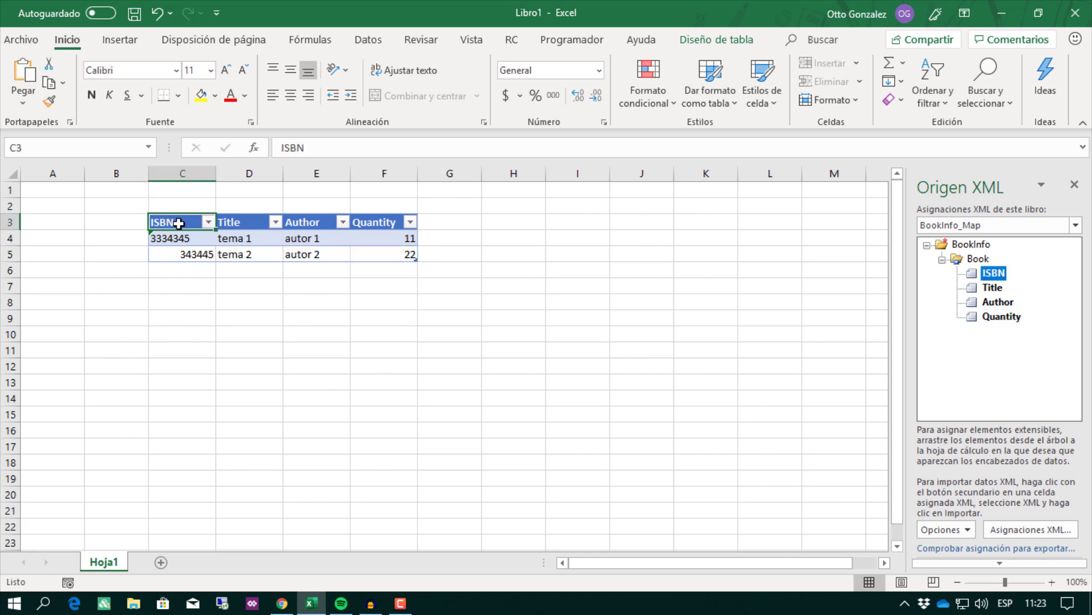
{"action": "right_click", "coordinate": [178, 223]}
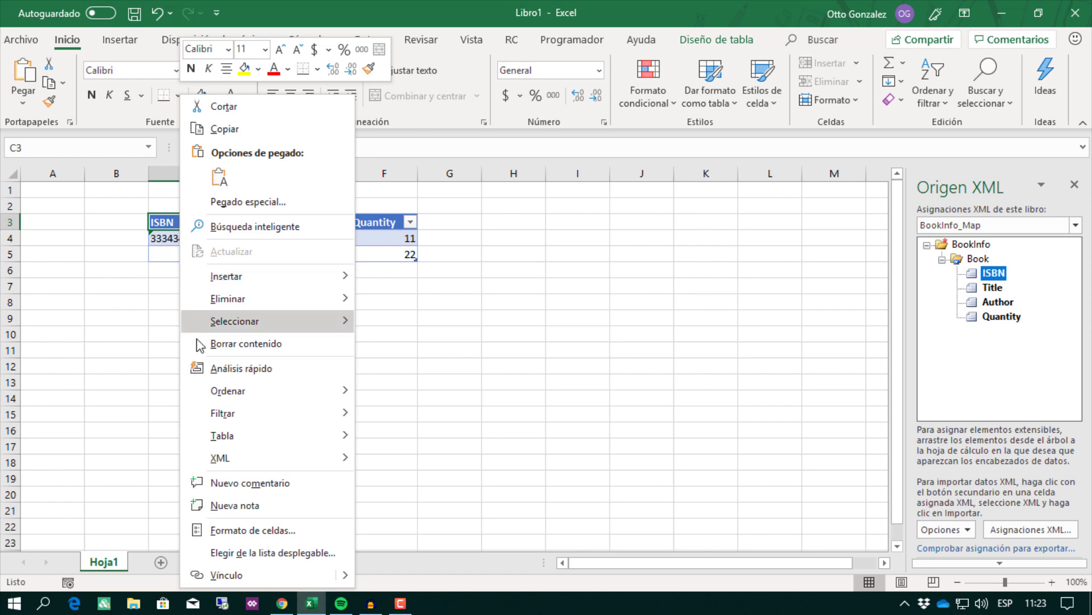
{"action": "mouse_move", "coordinate": [222, 457]}
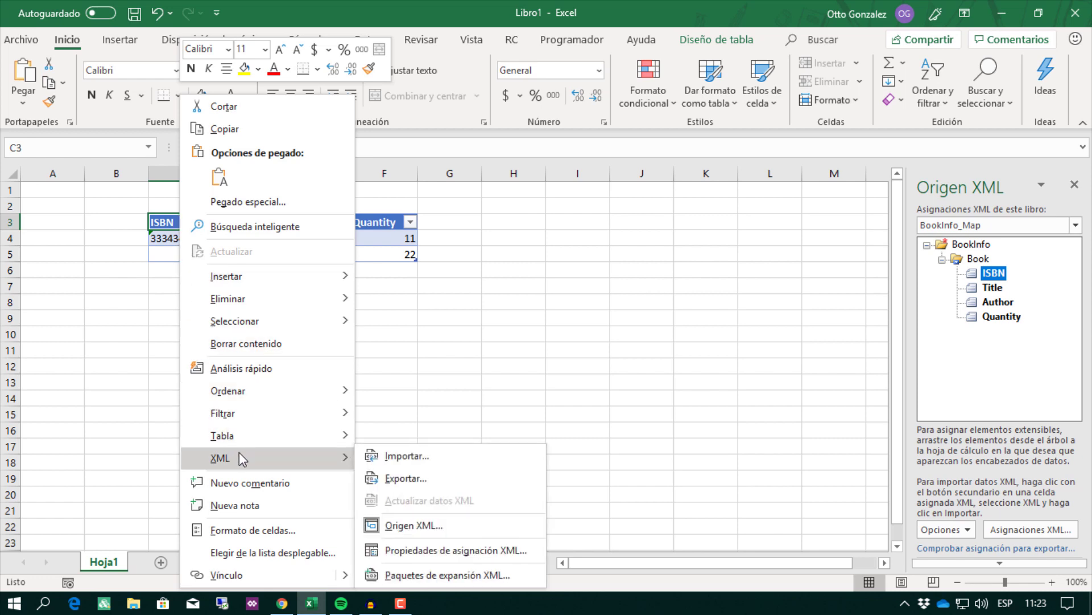
{"action": "left_click", "coordinate": [392, 479]}
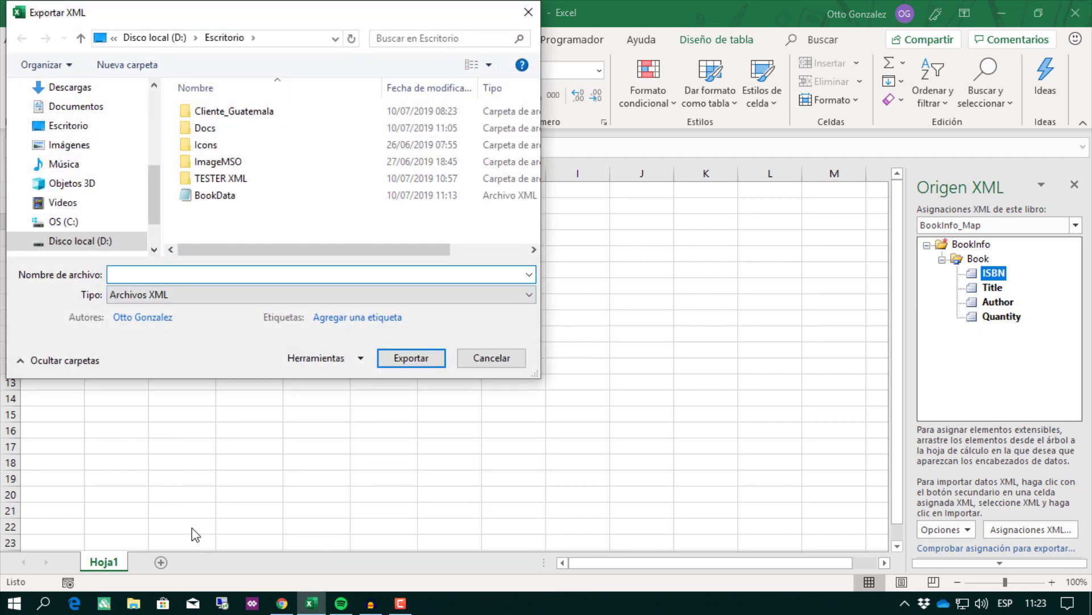
{"action": "type", "text": "DATA"}
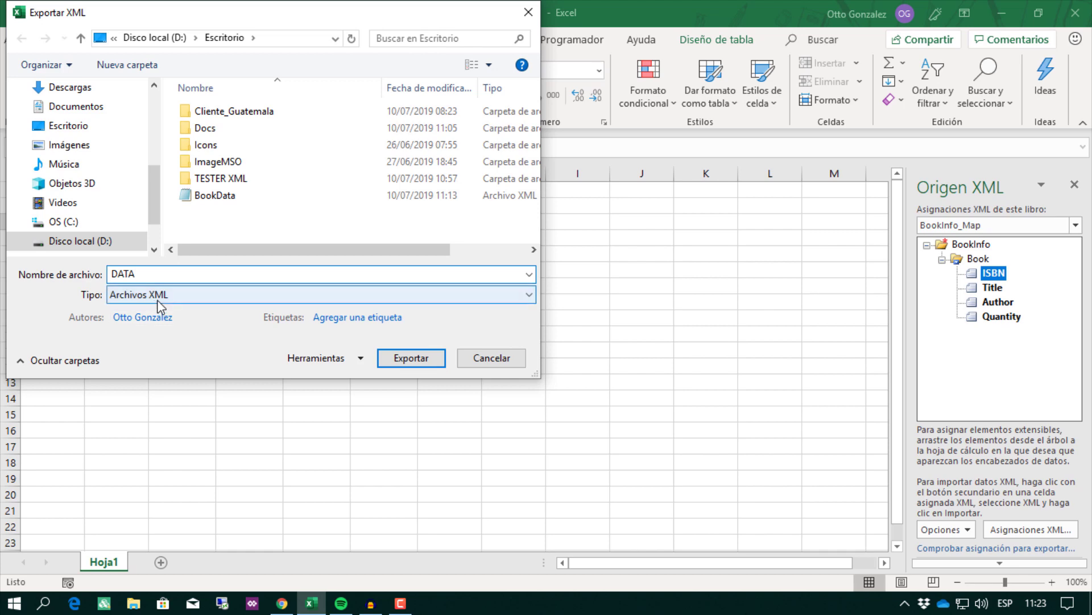
{"action": "left_click", "coordinate": [401, 358]}
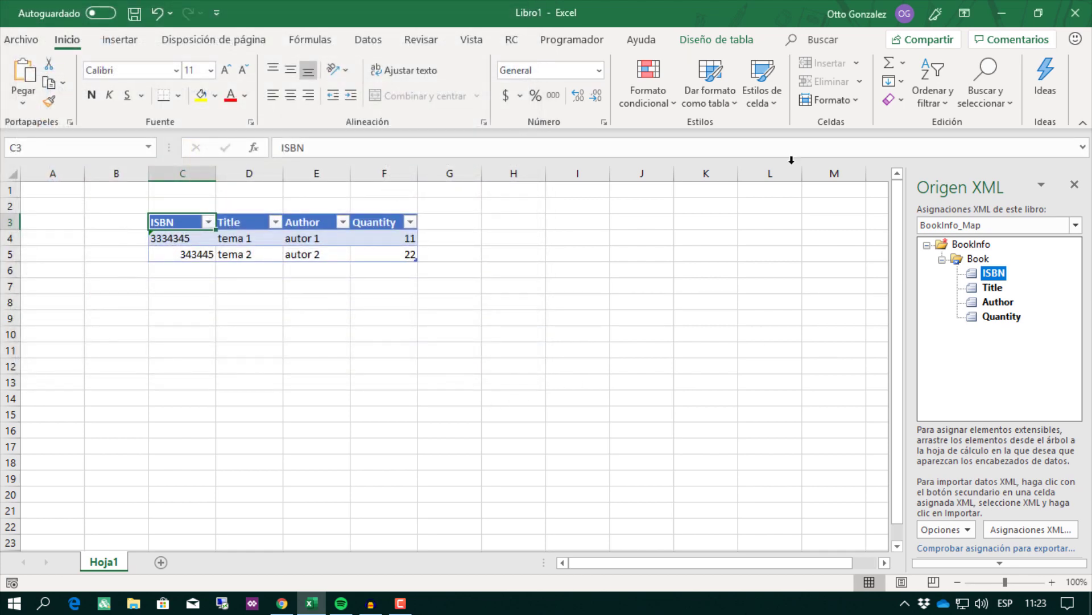
{"action": "left_click", "coordinate": [1076, 13]}
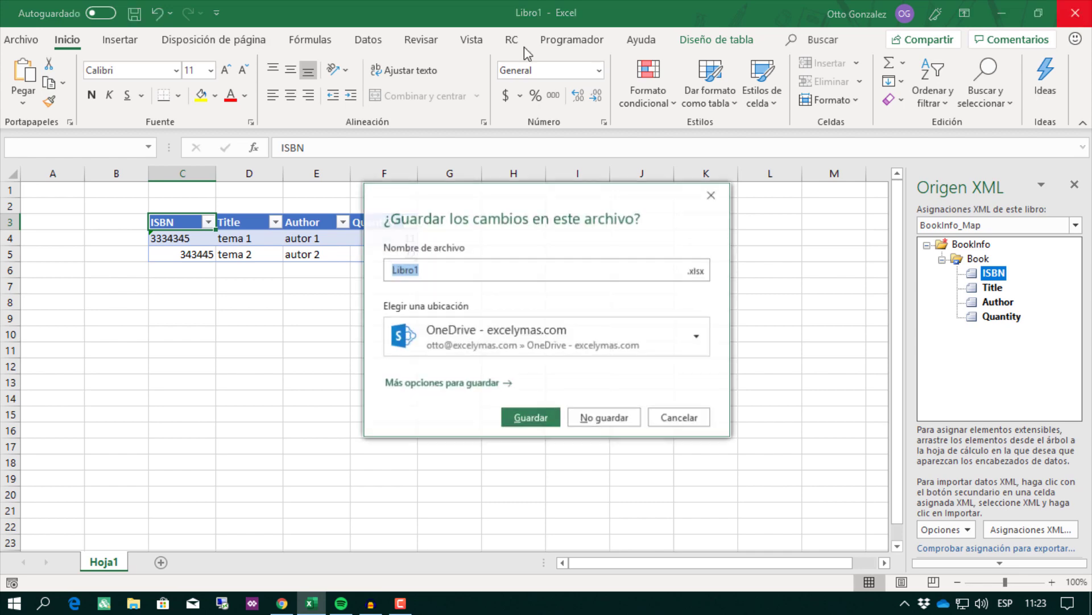
Close Libro1 without saving, reopen TESTEO XML with macros enabled, then close it again
{"action": "left_click", "coordinate": [597, 418]}
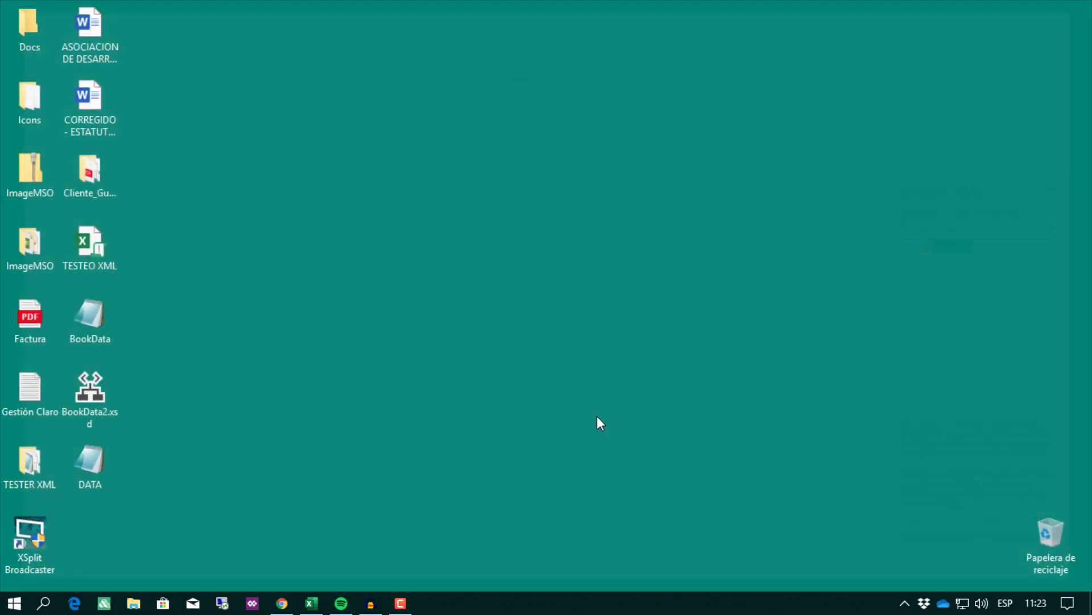
{"action": "left_click", "coordinate": [95, 464]}
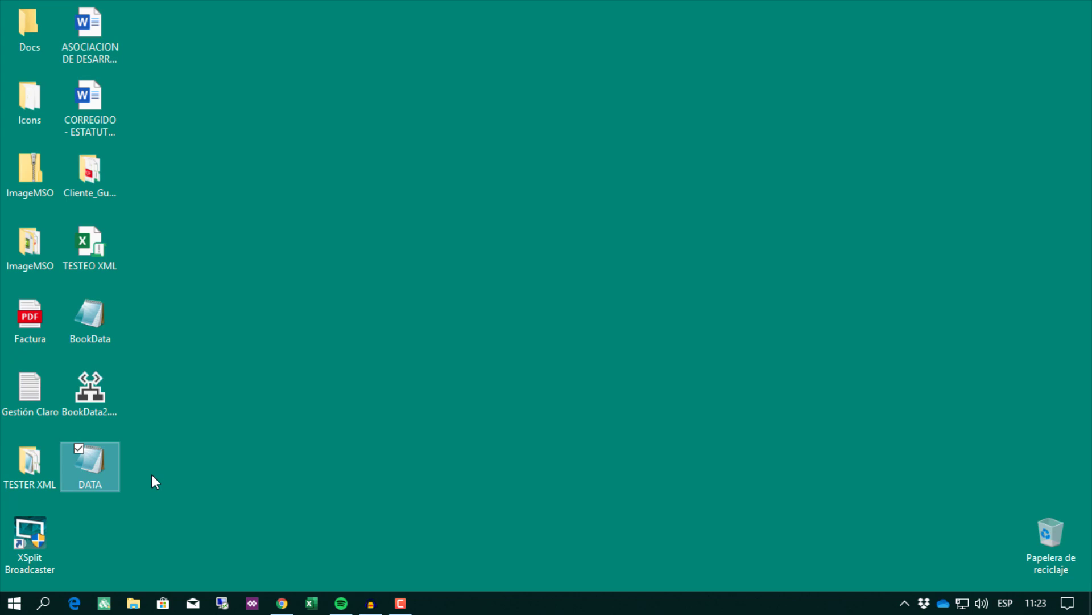
{"action": "left_click", "coordinate": [109, 241]}
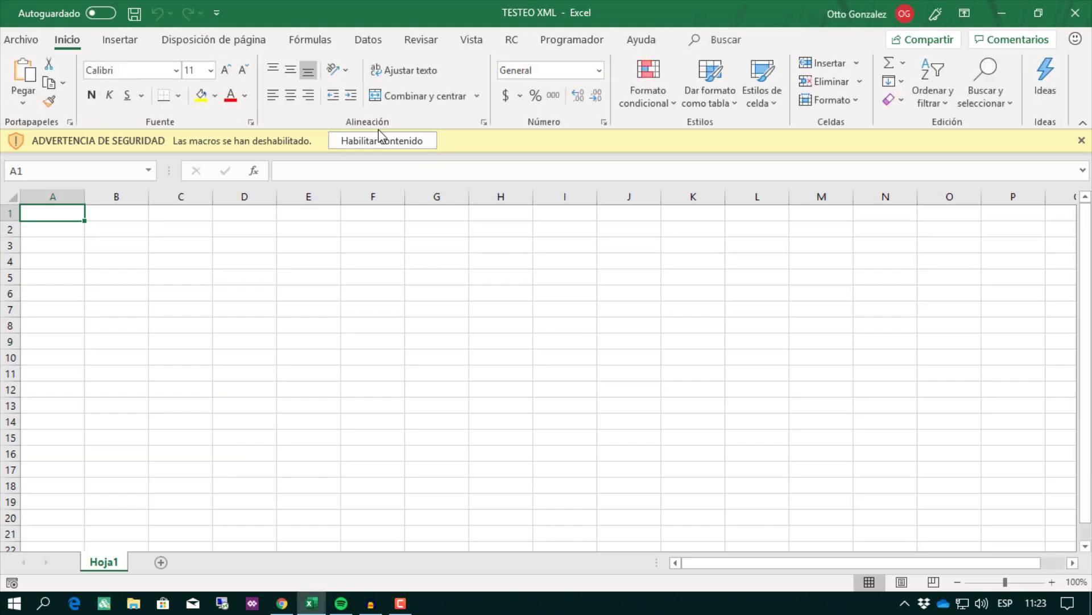
{"action": "left_click", "coordinate": [380, 139]}
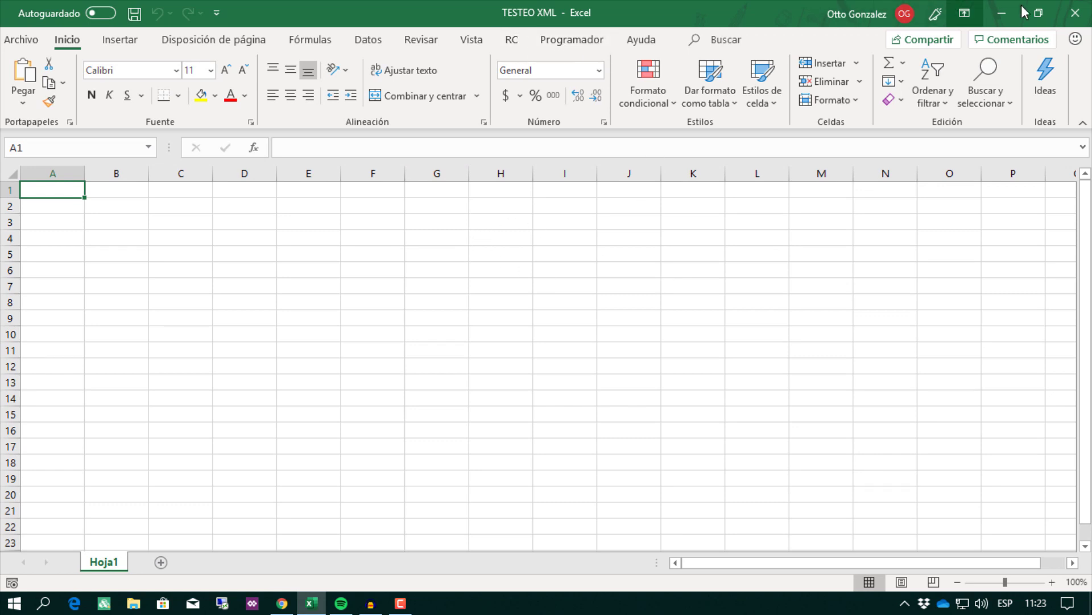
{"action": "left_click", "coordinate": [1075, 13]}
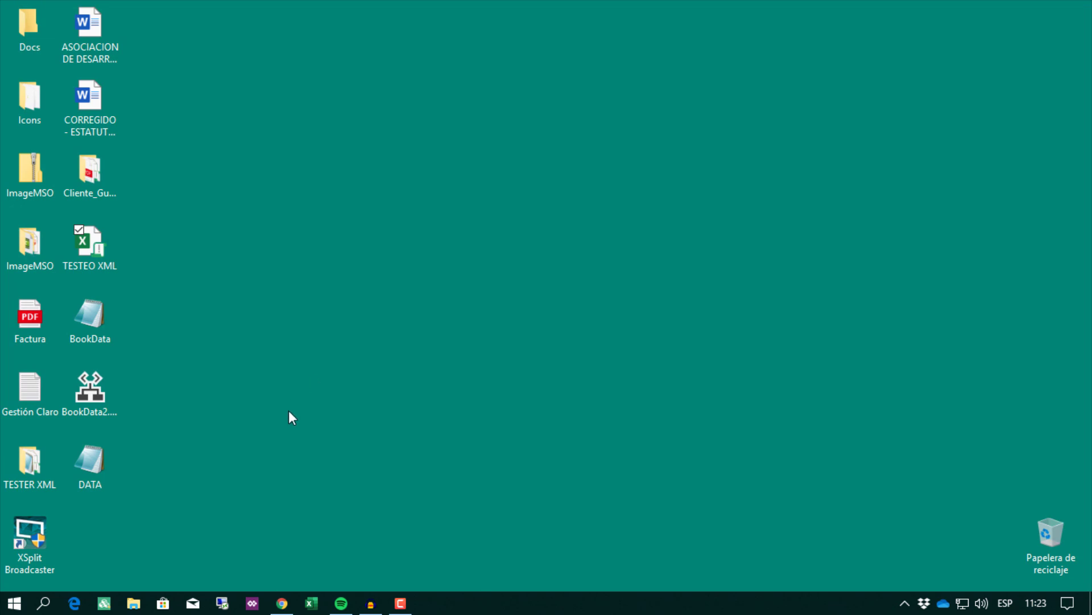
Launch Excel and create a new blank workbook
{"action": "left_click", "coordinate": [13, 607]}
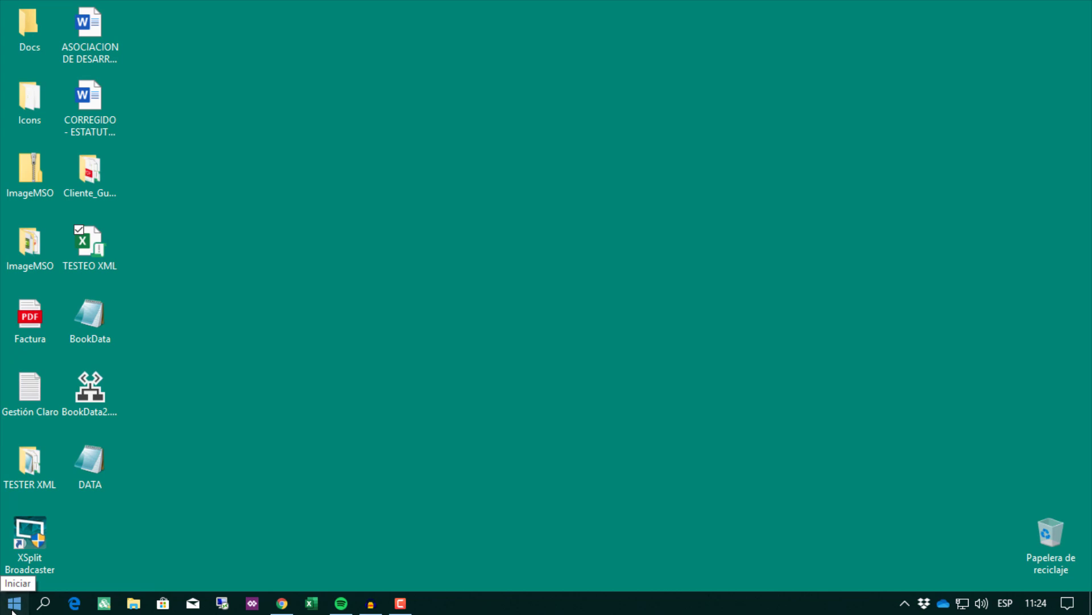
{"action": "left_click", "coordinate": [300, 367]}
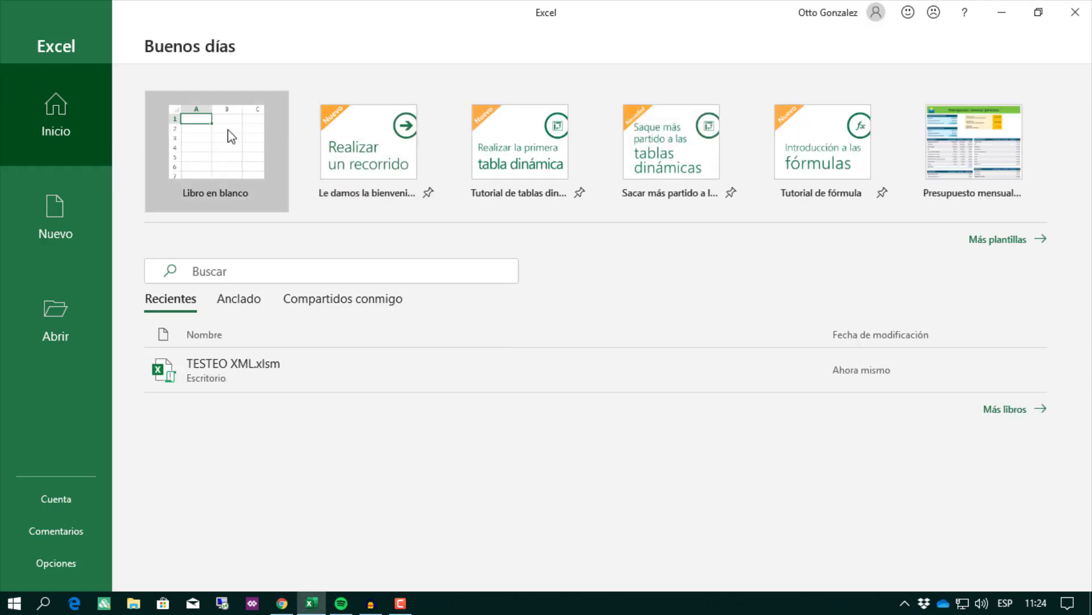
{"action": "left_click", "coordinate": [230, 137]}
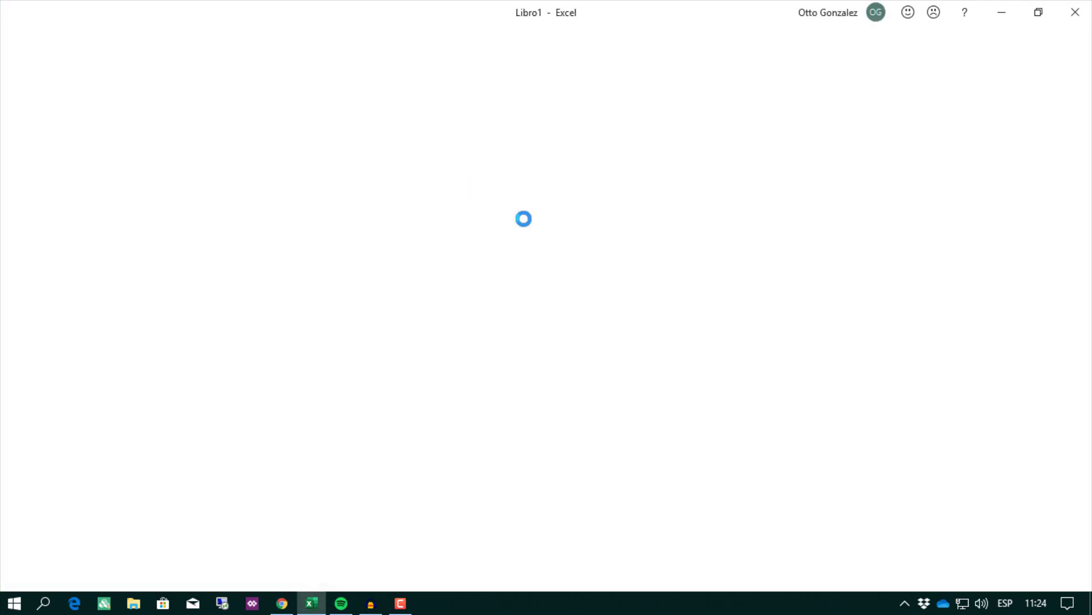
Import the desktop DATA XML file as a table at $A$1, letting Excel infer the schema
{"action": "left_click", "coordinate": [591, 43]}
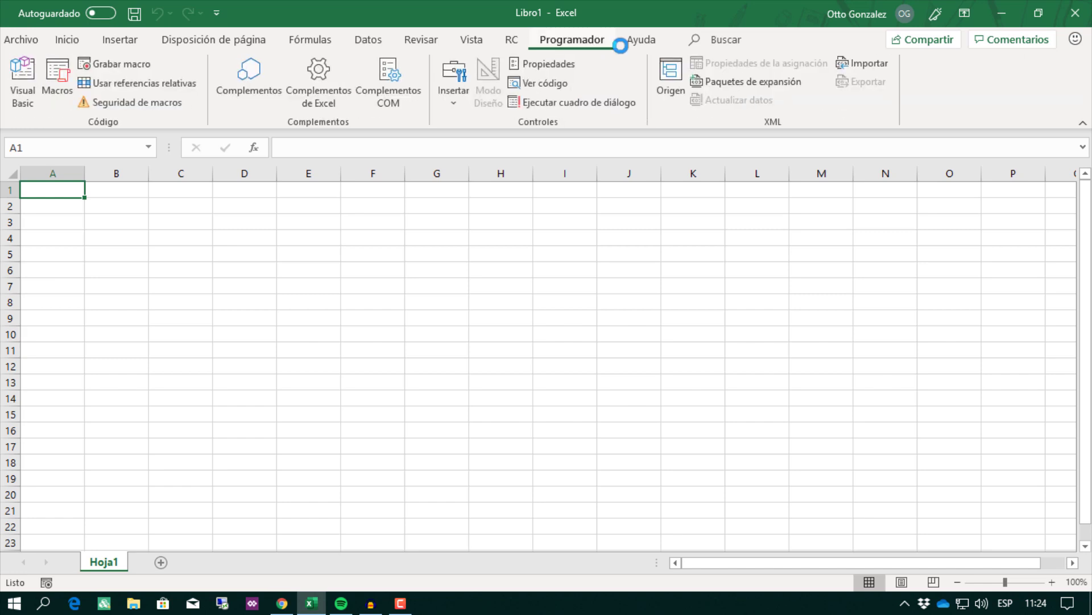
{"action": "left_click", "coordinate": [861, 62]}
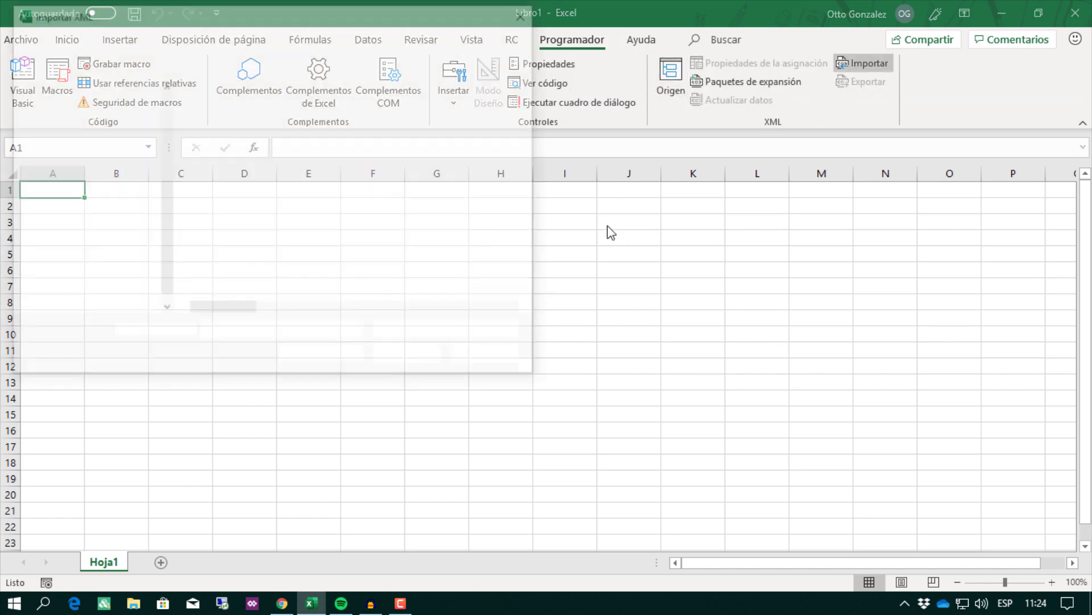
{"action": "left_click", "coordinate": [65, 154]}
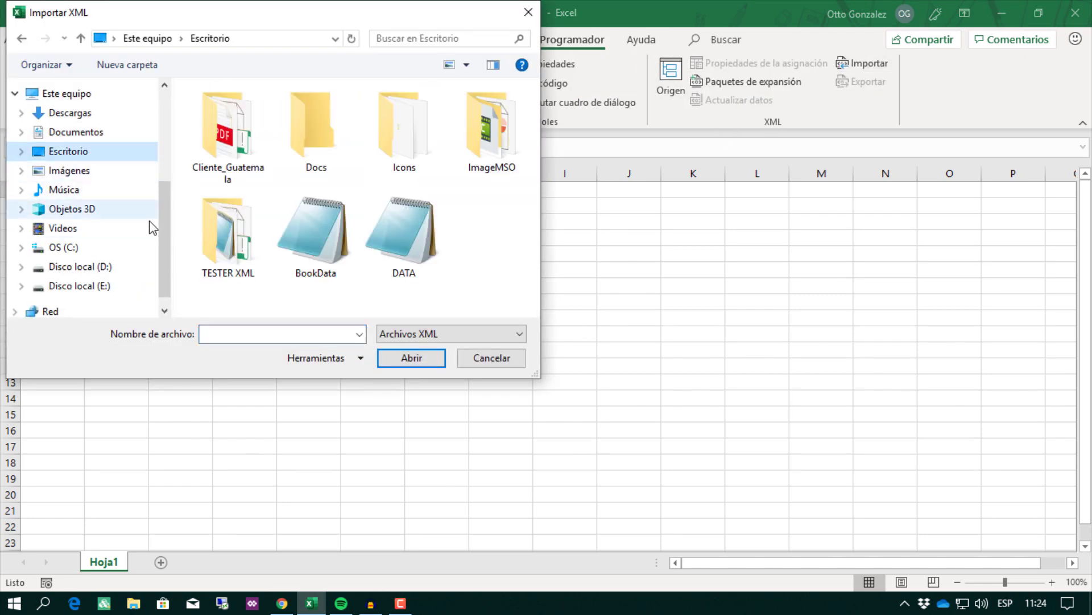
{"action": "double_click", "coordinate": [405, 244]}
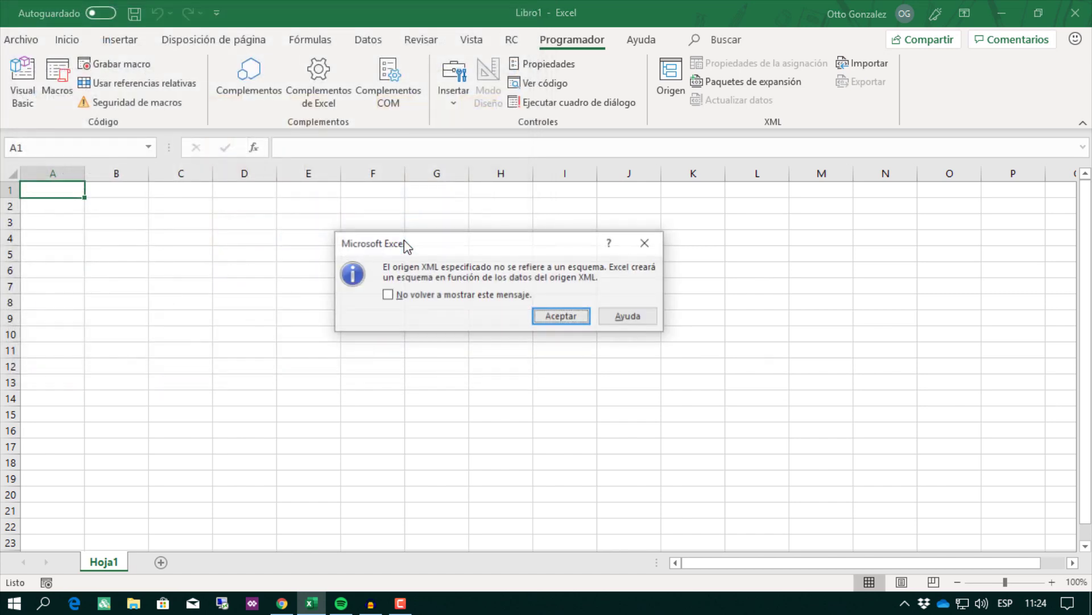
{"action": "left_click", "coordinate": [546, 316]}
{"action": "left_click", "coordinate": [500, 332]}
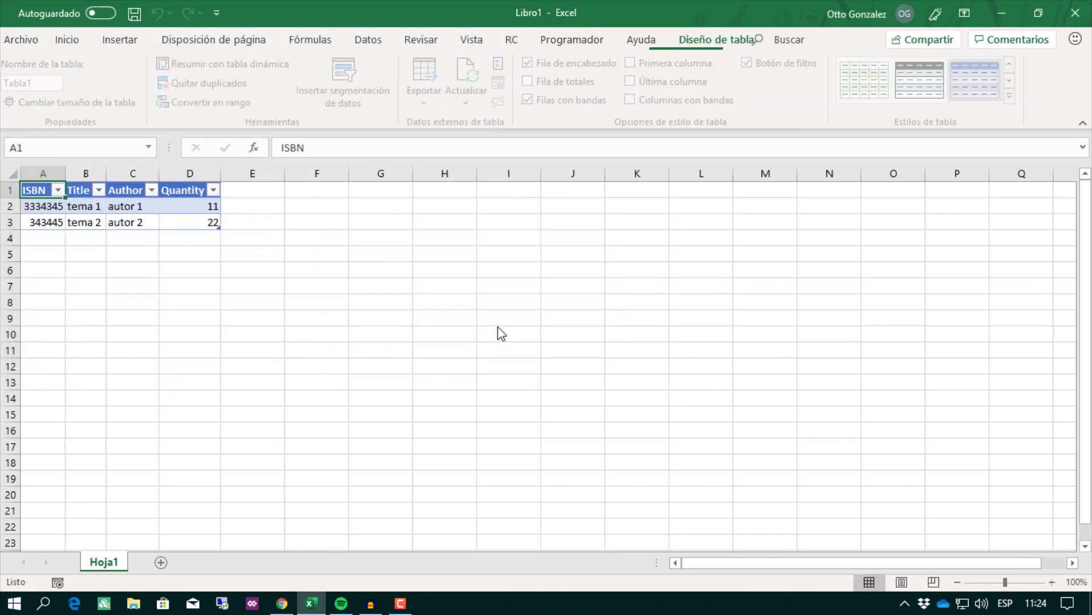